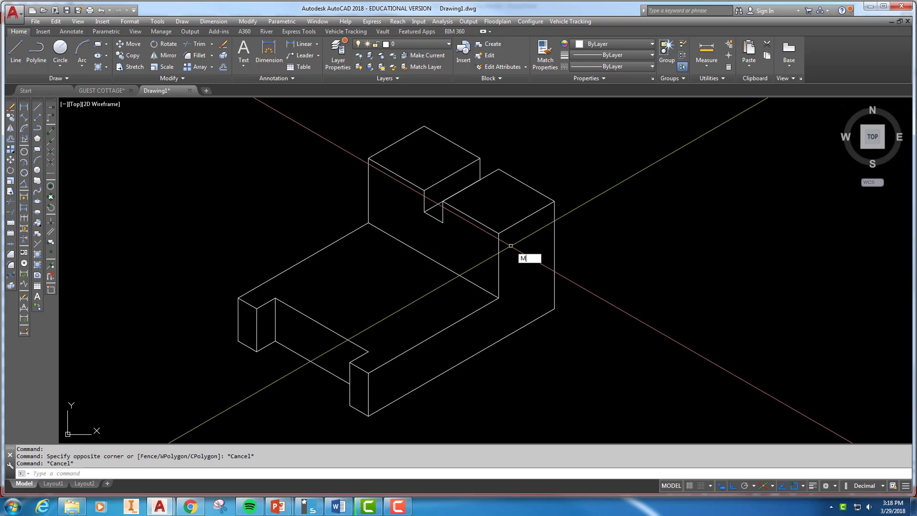
Step: Start mirroring the bracket's upper block about a vertical line, then cancel without a copy
{"action": "type", "text": "I"}
{"action": "key", "text": "Return"}
{"action": "left_click", "coordinate": [481, 234]}
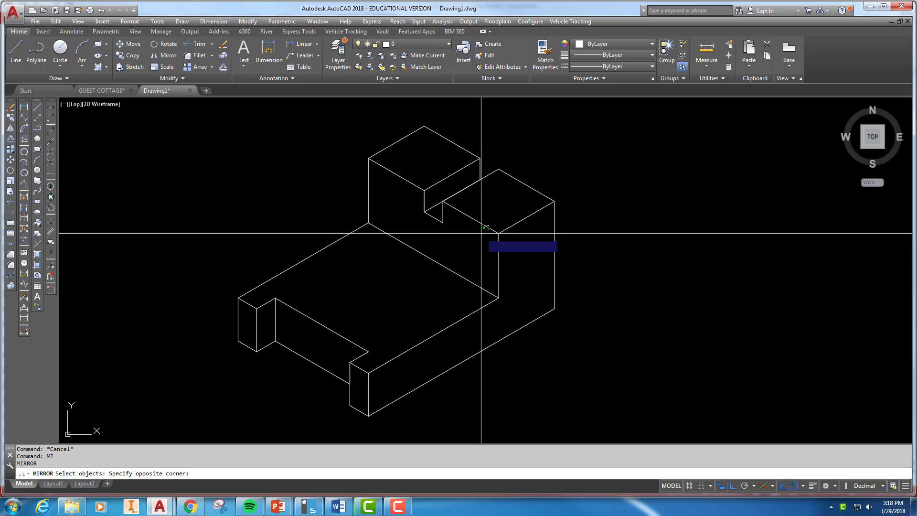
{"action": "left_click", "coordinate": [394, 169]}
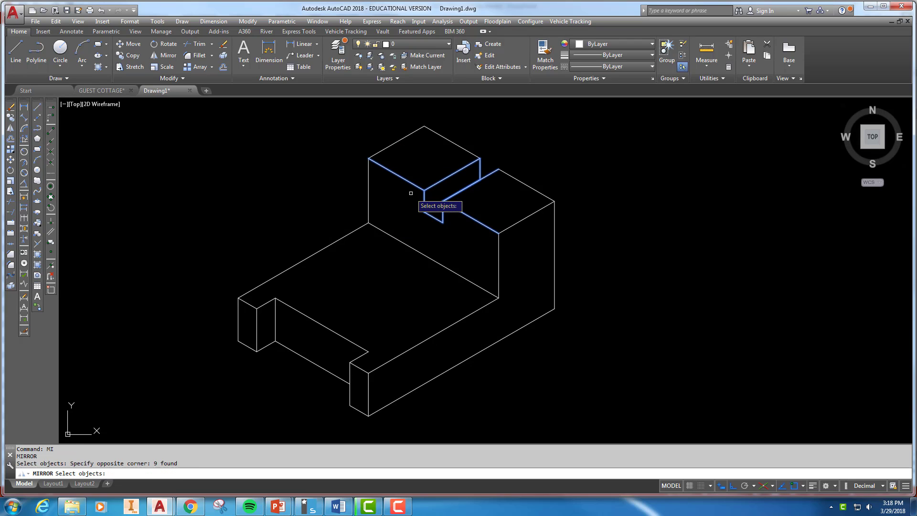
{"action": "key", "text": "Return"}
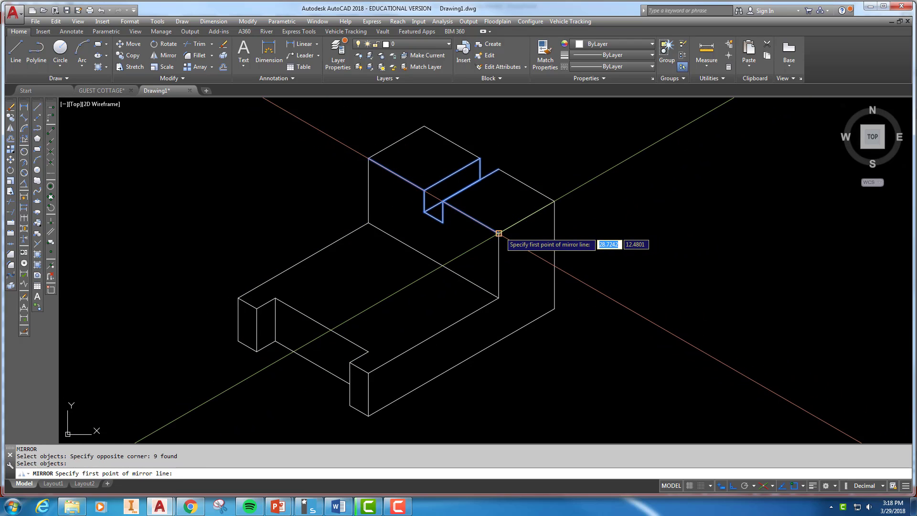
{"action": "left_click", "coordinate": [499, 233]}
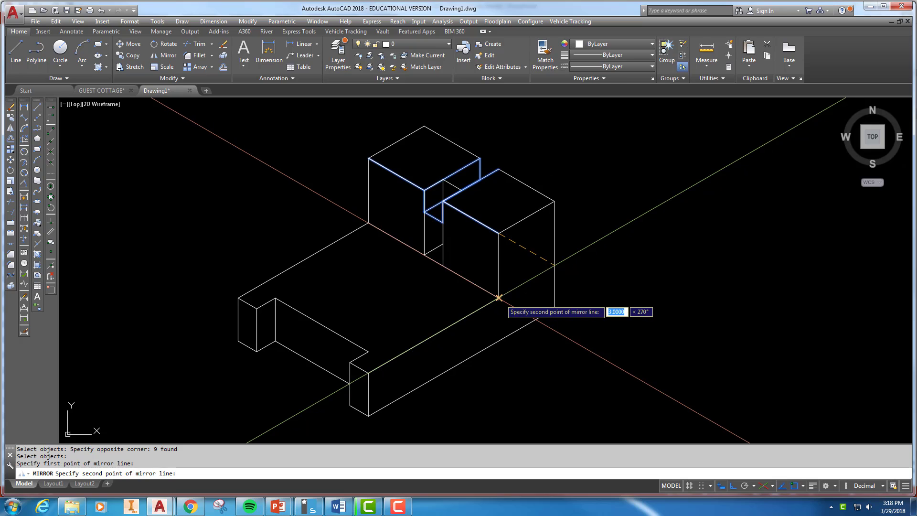
{"action": "left_click", "coordinate": [498, 298]}
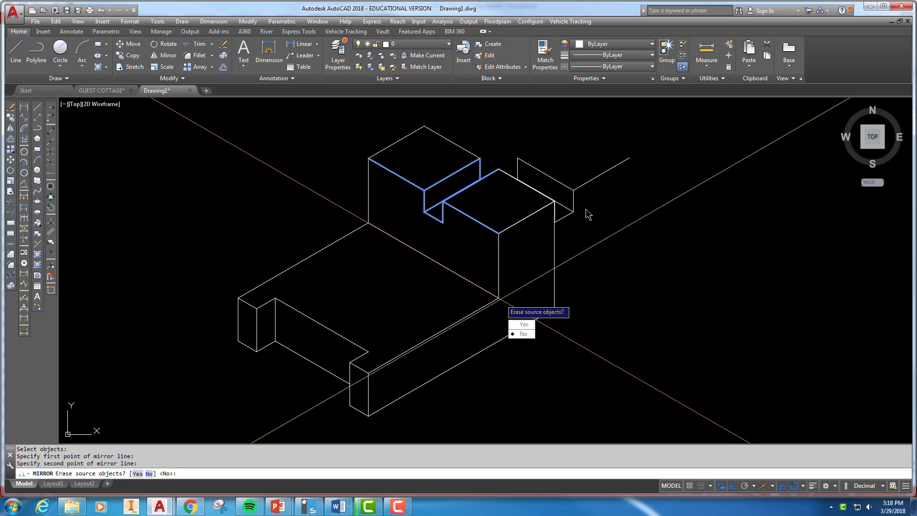
{"action": "key", "text": "Escape"}
{"action": "key", "text": "Escape"}
{"action": "key", "text": "Escape"}
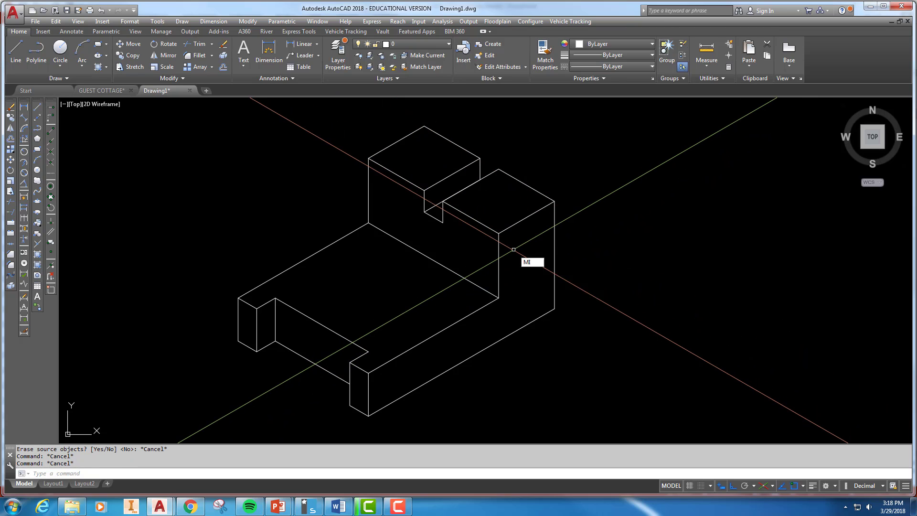
Step: Cancel a repeated mirror and leave Isometric Drafting switched off on the status bar
{"action": "key", "text": "Return"}
{"action": "key", "text": "Escape"}
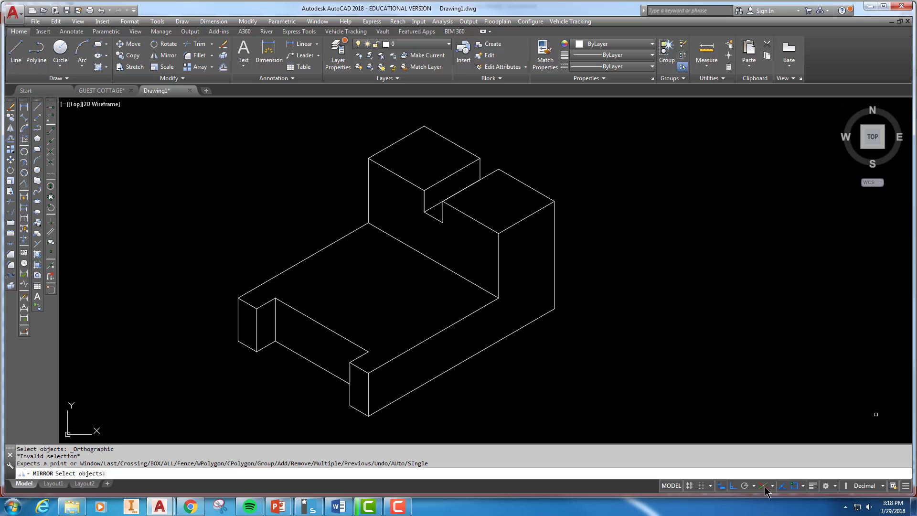
{"action": "left_click", "coordinate": [764, 486]}
{"action": "left_click", "coordinate": [763, 486]}
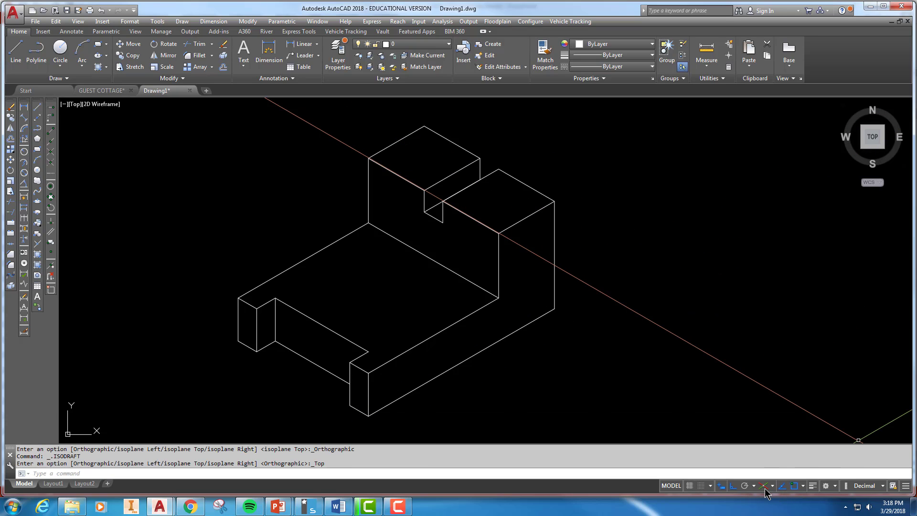
{"action": "left_click", "coordinate": [763, 485]}
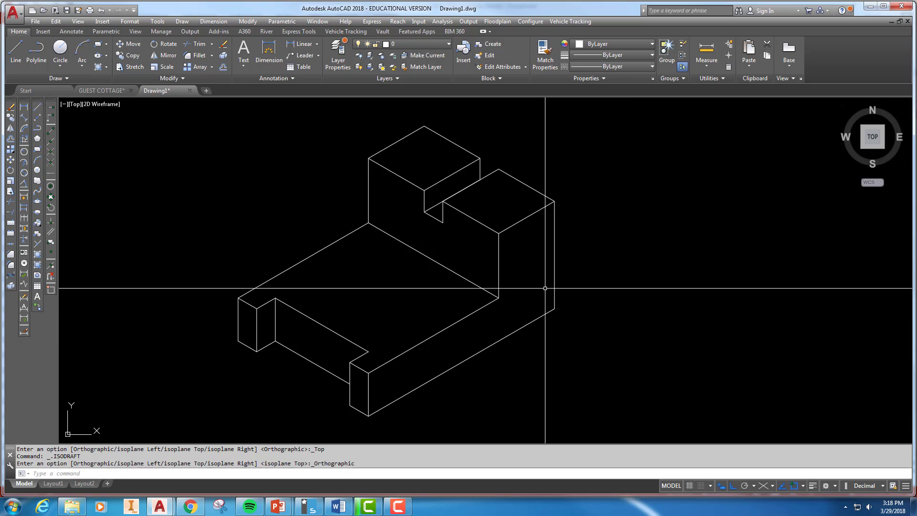
Step: Select the upper part for another mirror attempt and cancel it, leaving the bracket unchanged
{"action": "key", "text": "Return"}
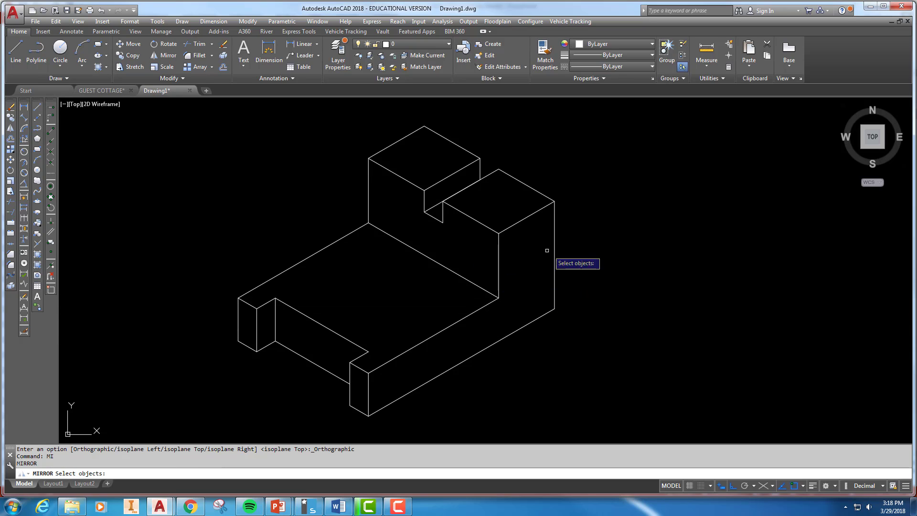
{"action": "left_click", "coordinate": [545, 267]}
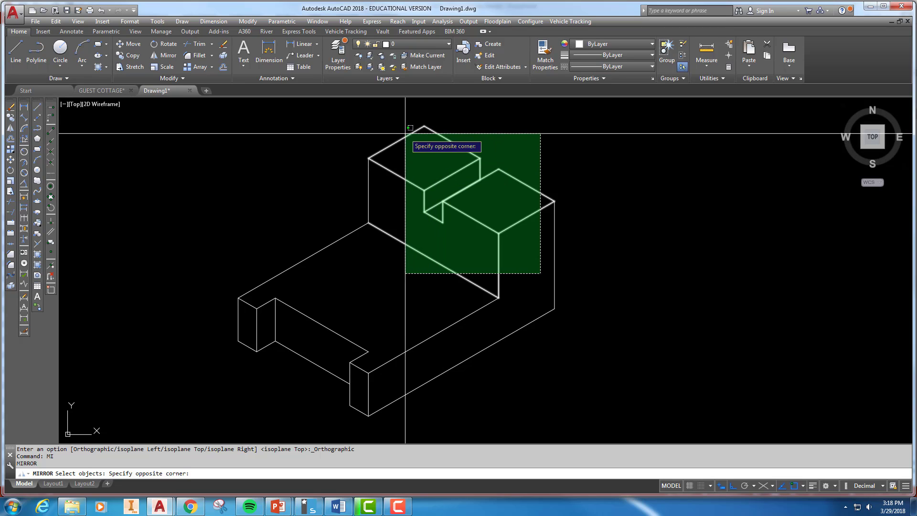
{"action": "left_click", "coordinate": [356, 138]}
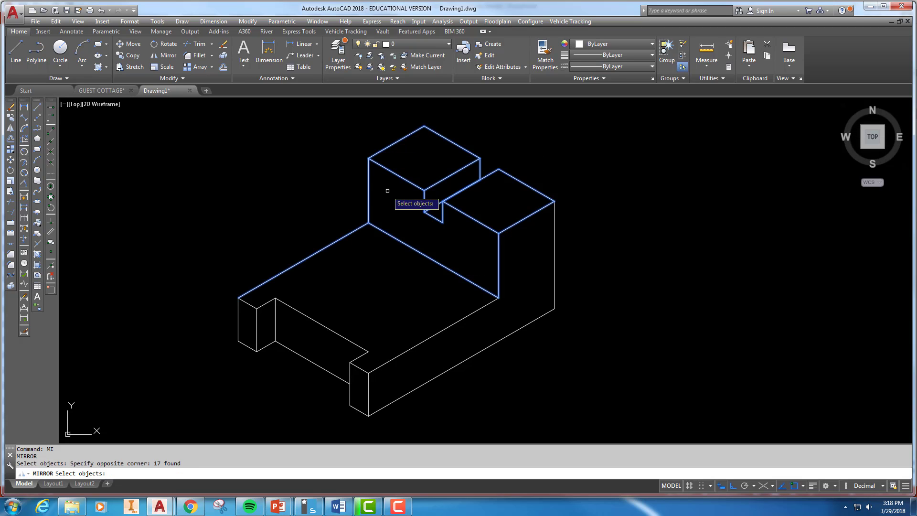
{"action": "key", "text": "Return"}
{"action": "left_click", "coordinate": [554, 200]}
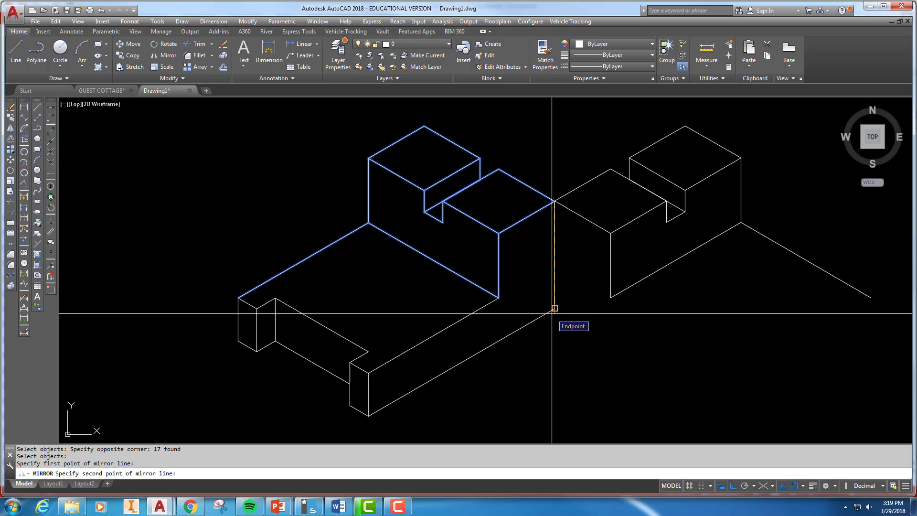
{"action": "key", "text": "Escape"}
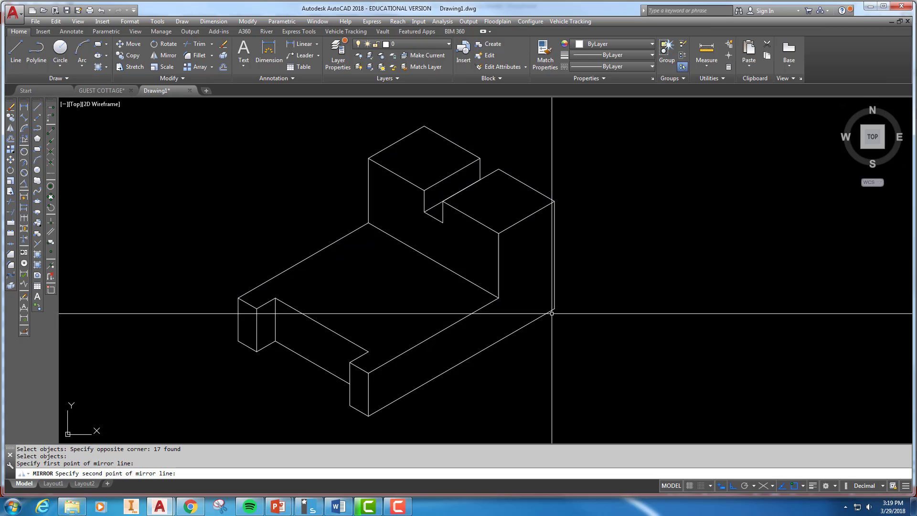
Step: Turn Isometric Drafting back on and try a fillet on the sloped and vertical edges
{"action": "left_click", "coordinate": [765, 487]}
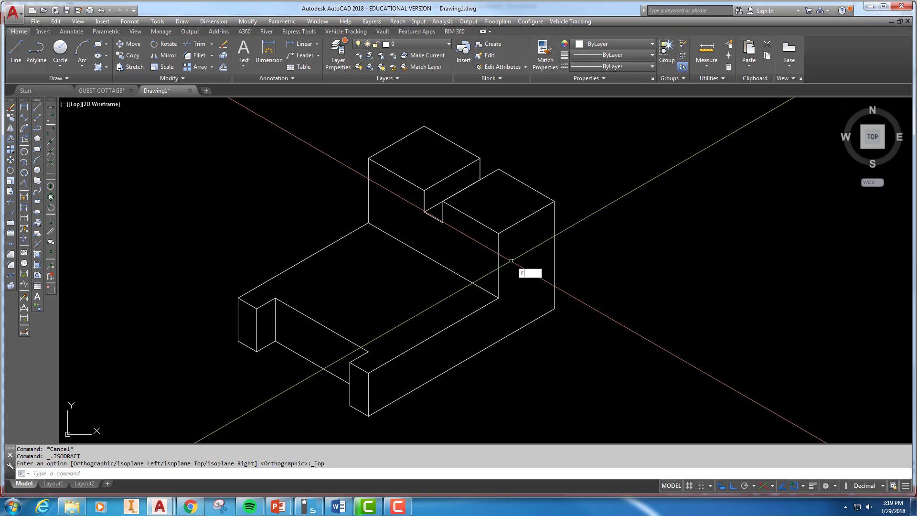
{"action": "key", "text": "Return"}
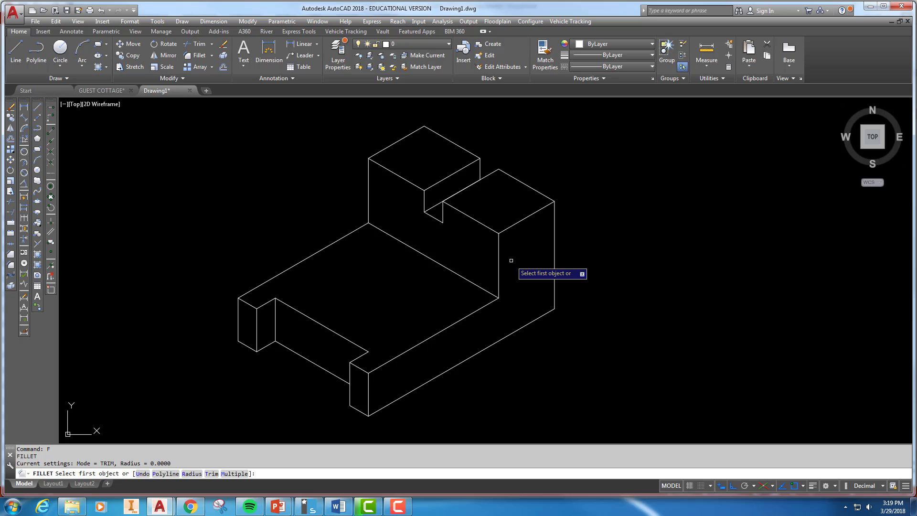
{"action": "key", "text": "Return"}
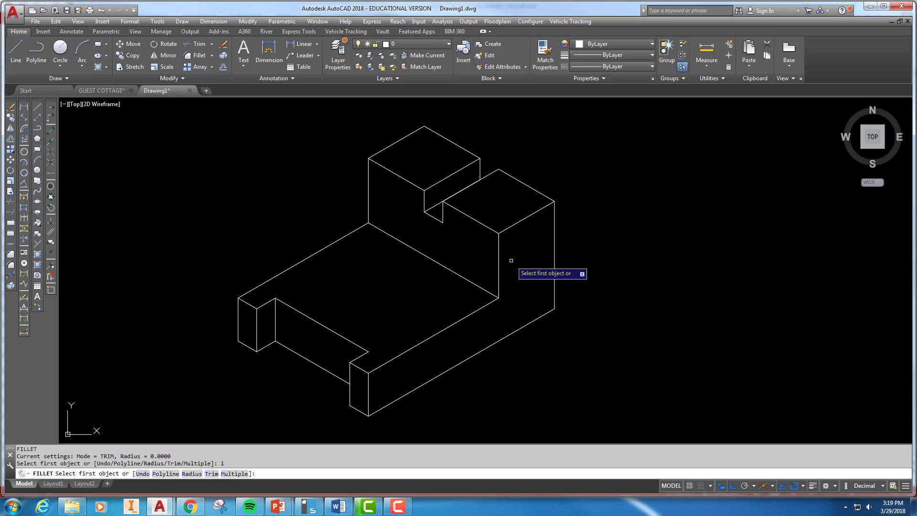
{"action": "left_click", "coordinate": [496, 232]}
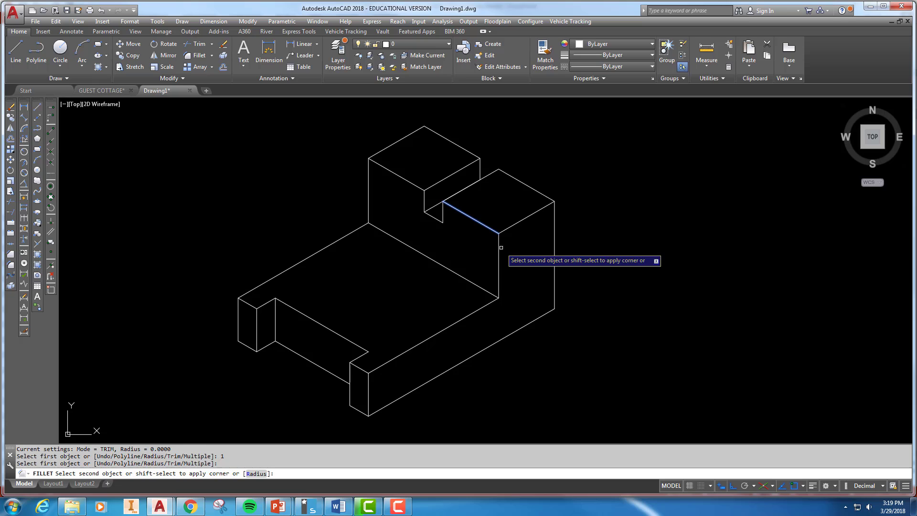
{"action": "left_click", "coordinate": [498, 251]}
{"action": "scroll", "coordinate": [499, 252], "scroll_direction": "up", "scroll_amount": 6}
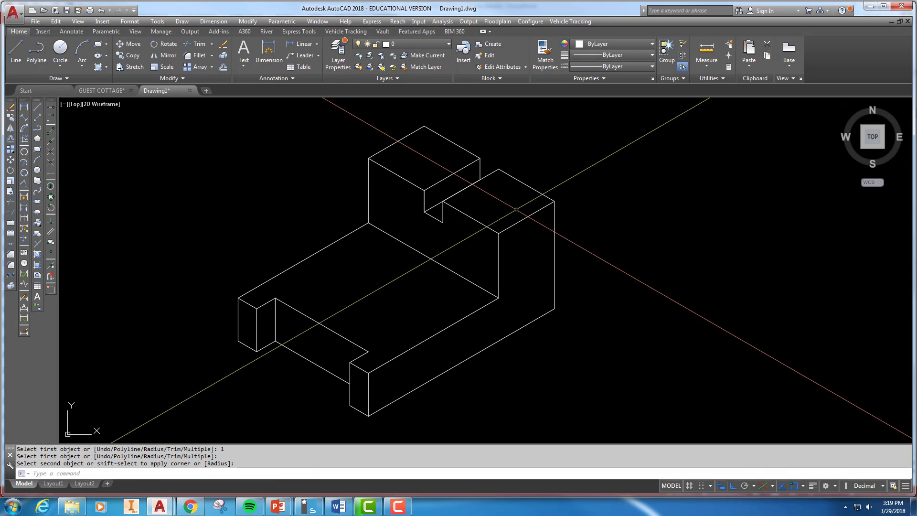
Step: Fillet the vertical edge and upper-left diagonal with radius 1
{"action": "key", "text": "Return"}
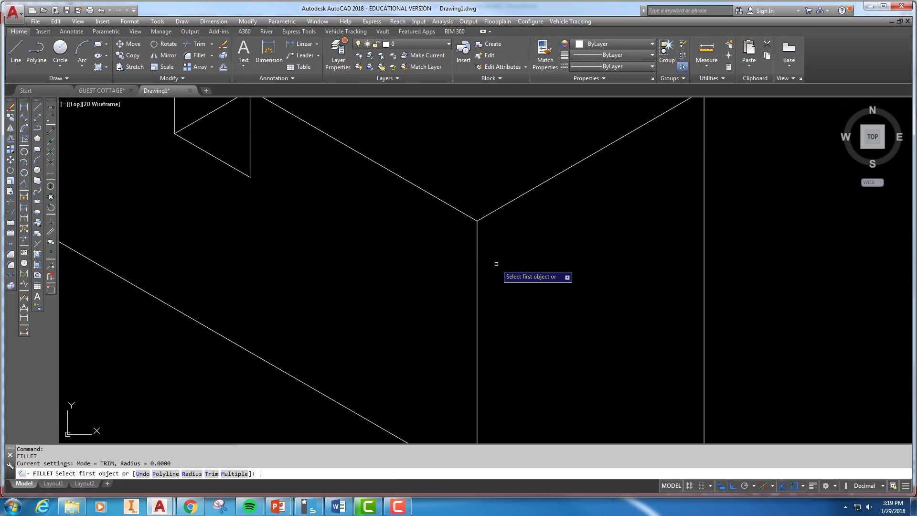
{"action": "type", "text": "R"}
{"action": "key", "text": "Return"}
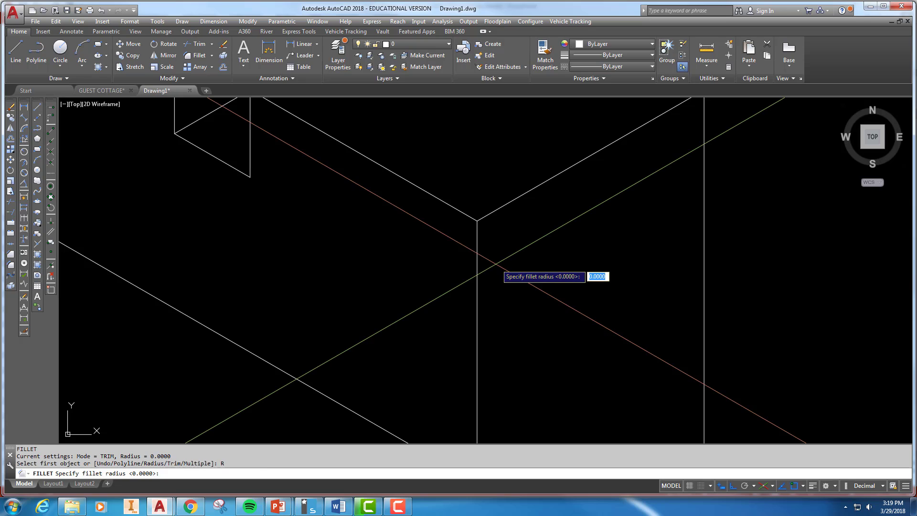
{"action": "type", "text": "1"}
{"action": "key", "text": "Return"}
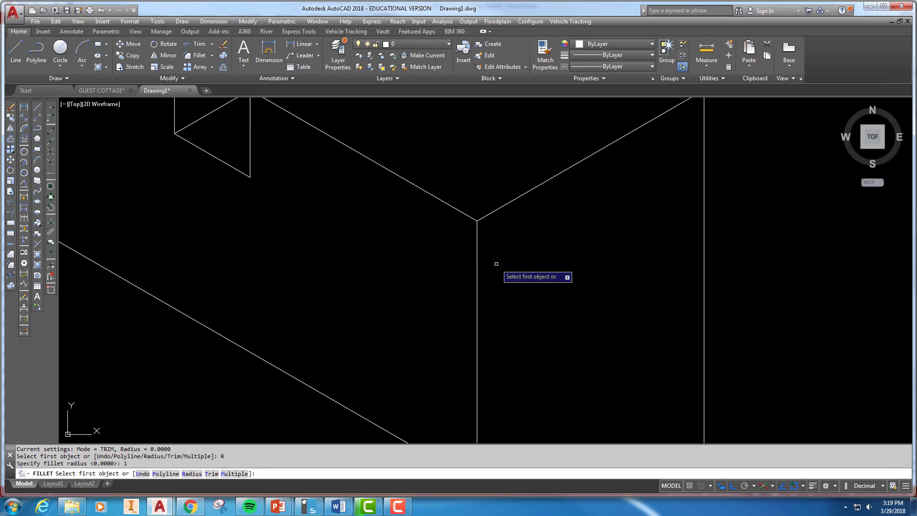
{"action": "left_click", "coordinate": [479, 234]}
{"action": "left_click", "coordinate": [462, 210]}
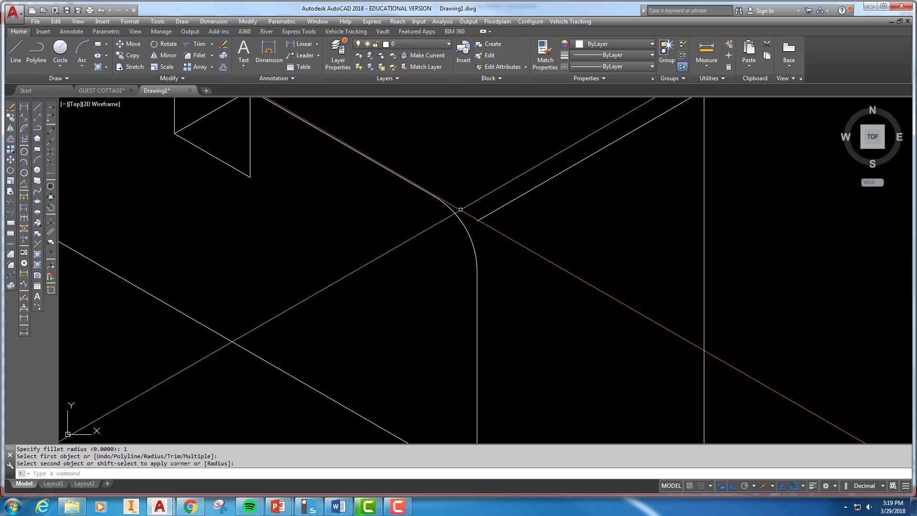
{"action": "key", "text": "Escape"}
{"action": "scroll", "coordinate": [416, 314], "scroll_direction": "down", "scroll_amount": 3}
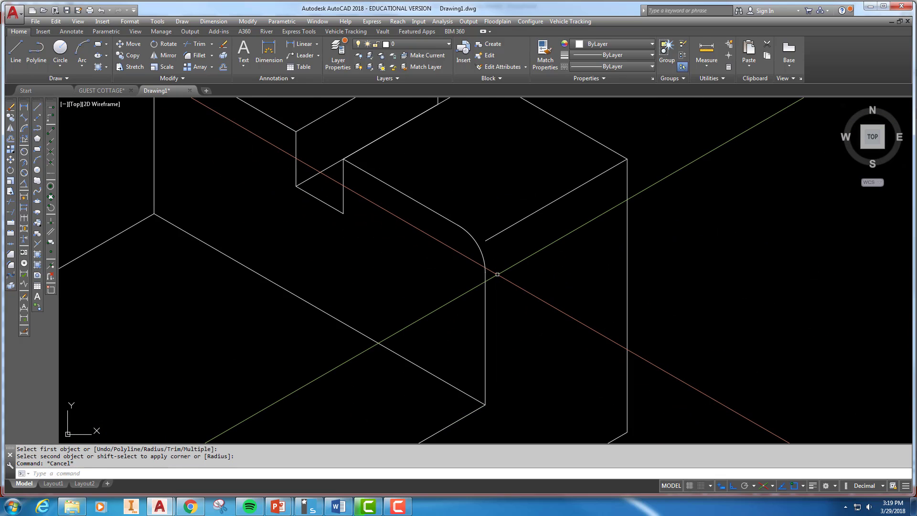
{"action": "key", "text": "Escape"}
{"action": "key", "text": "Escape"}
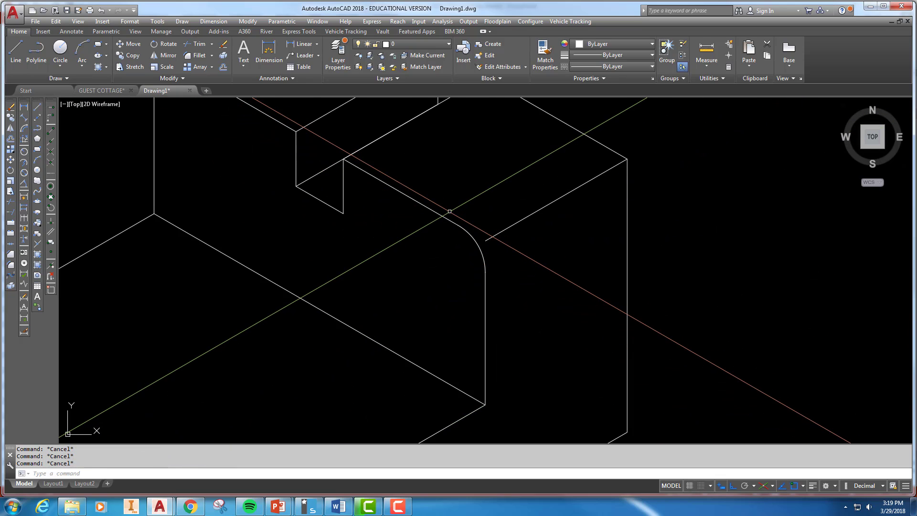
Step: Copy the diagonal top edge 1 unit inward in the right isoplane
{"action": "type", "text": "co"}
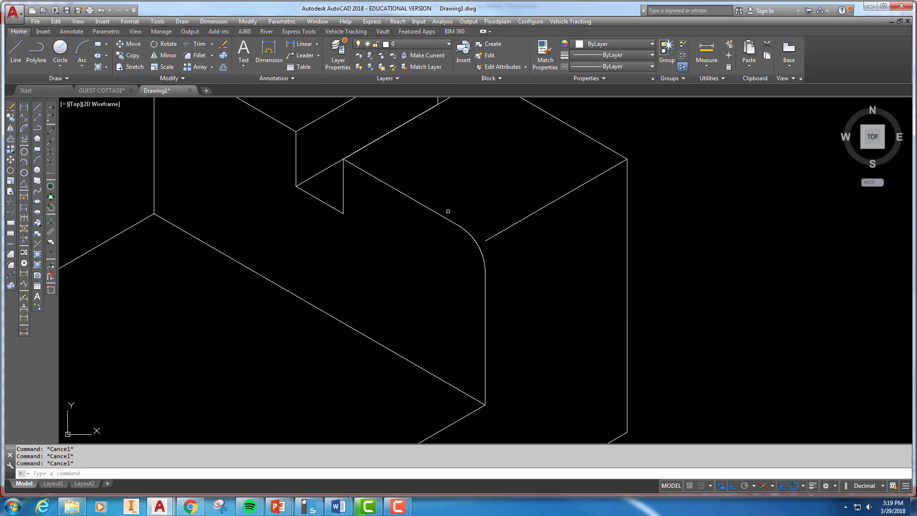
{"action": "key", "text": "Return"}
{"action": "left_click", "coordinate": [446, 218]}
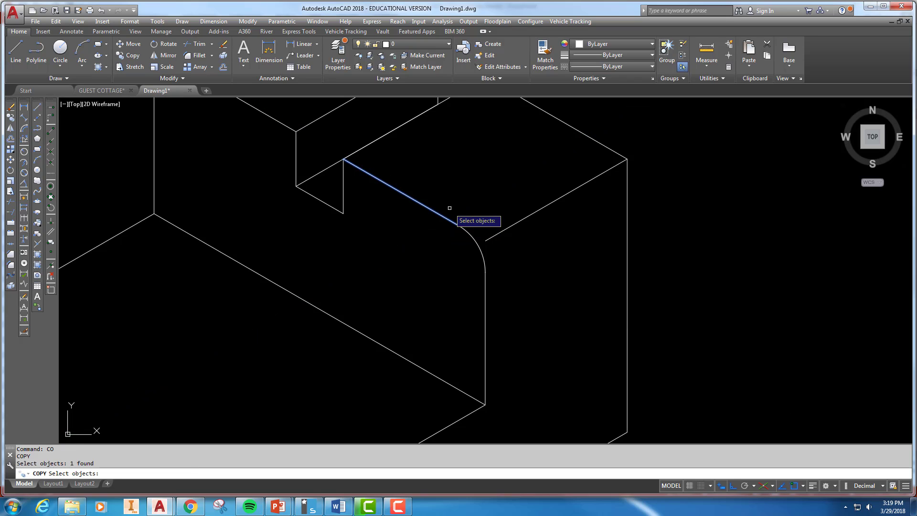
{"action": "key", "text": "Return"}
{"action": "left_click", "coordinate": [457, 158]}
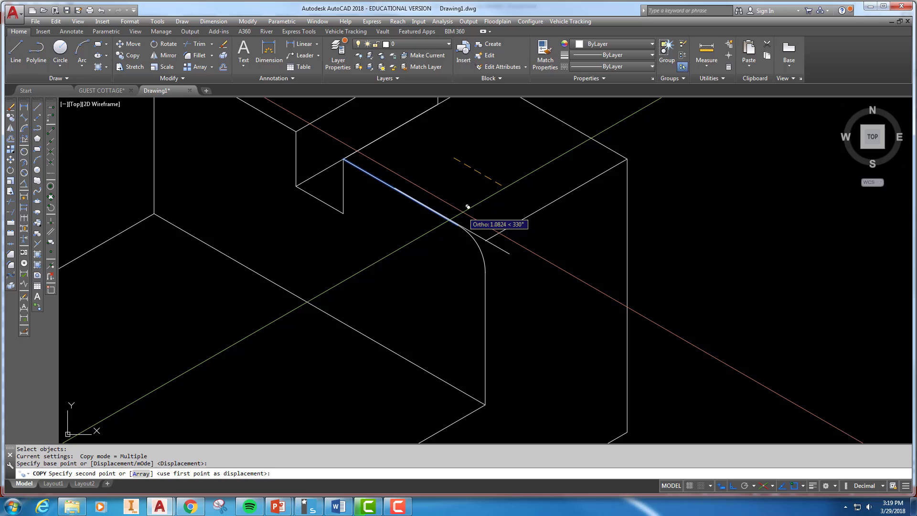
{"action": "key", "text": "F5"}
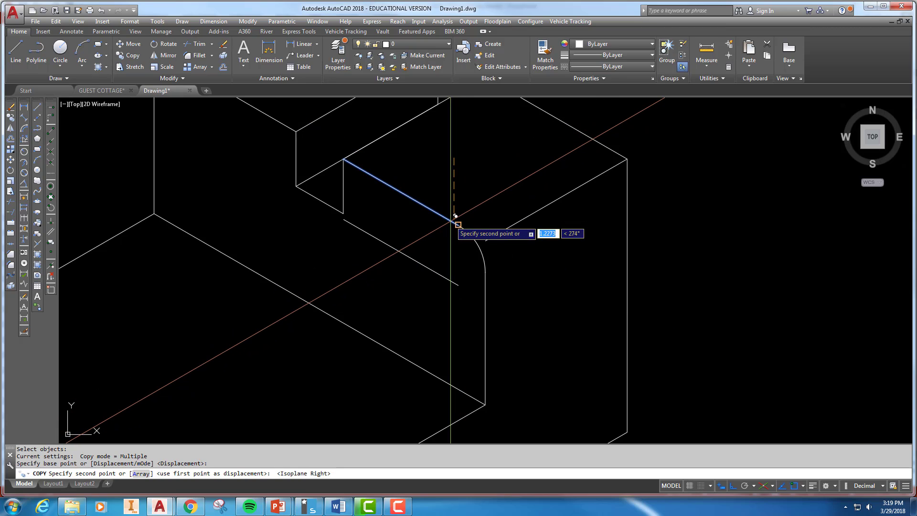
{"action": "type", "text": "1"}
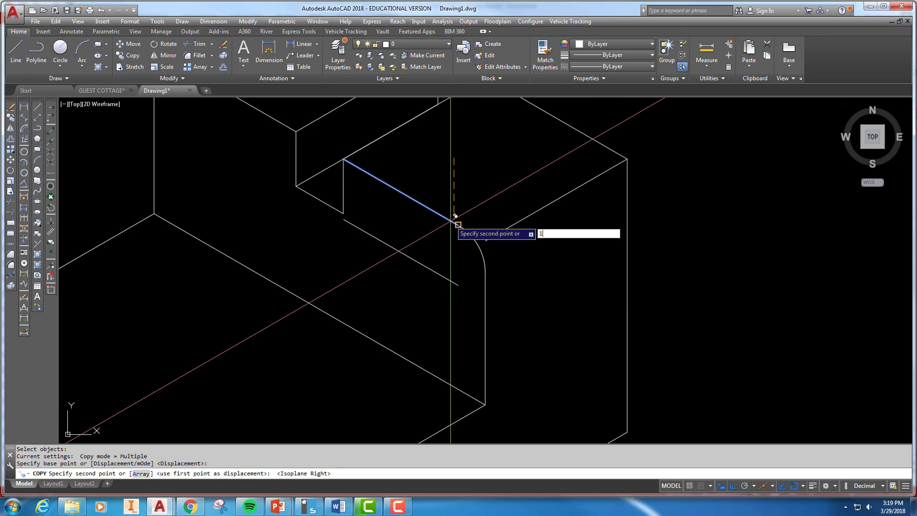
{"action": "key", "text": "Return"}
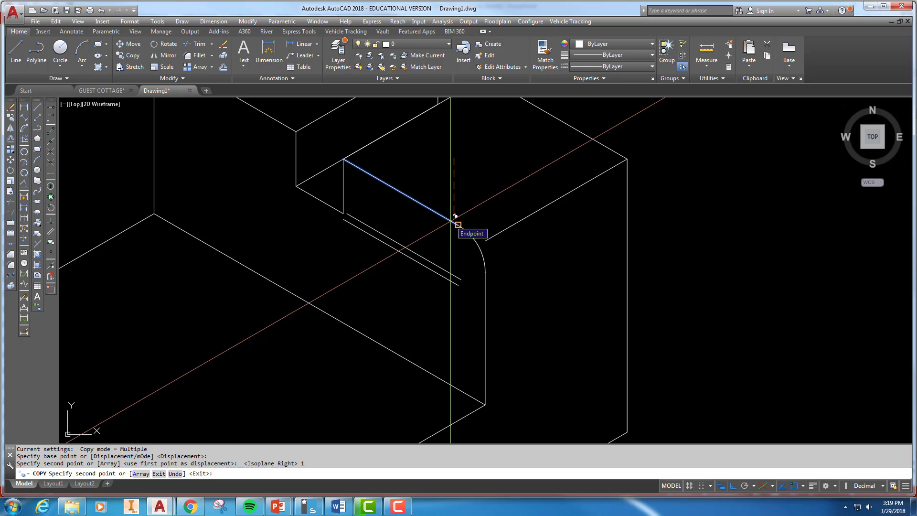
{"action": "key", "text": "Return"}
Step: Copy the vertical side edge 1 unit inward in the left isoplane
{"action": "key", "text": "Return"}
{"action": "left_click", "coordinate": [485, 303]}
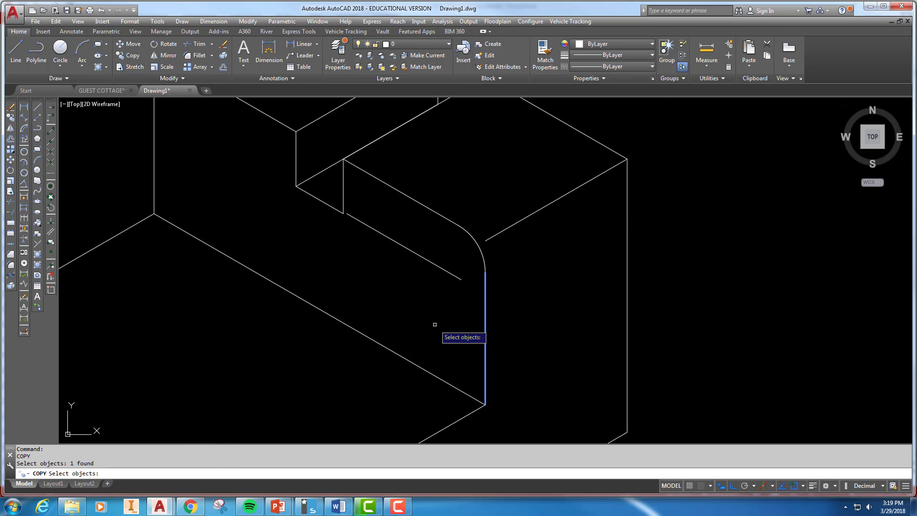
{"action": "key", "text": "Return"}
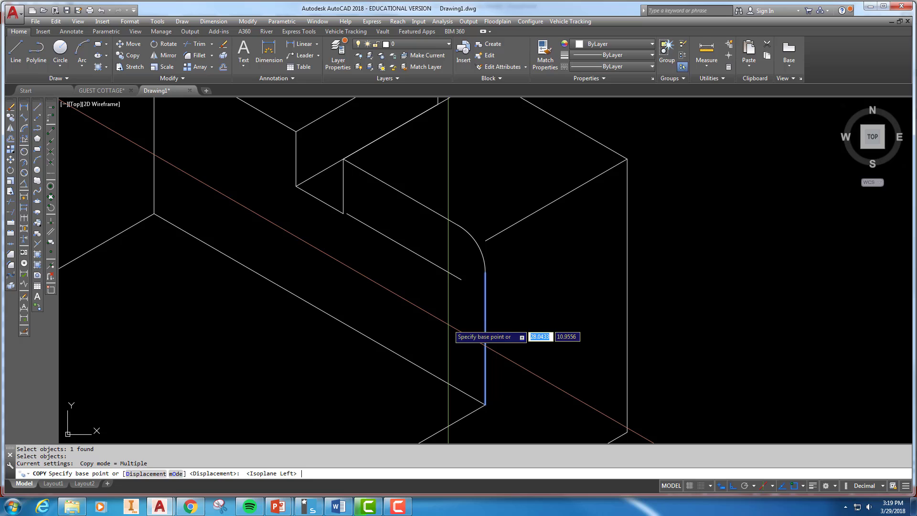
{"action": "key", "text": "F5"}
{"action": "left_click", "coordinate": [450, 321]}
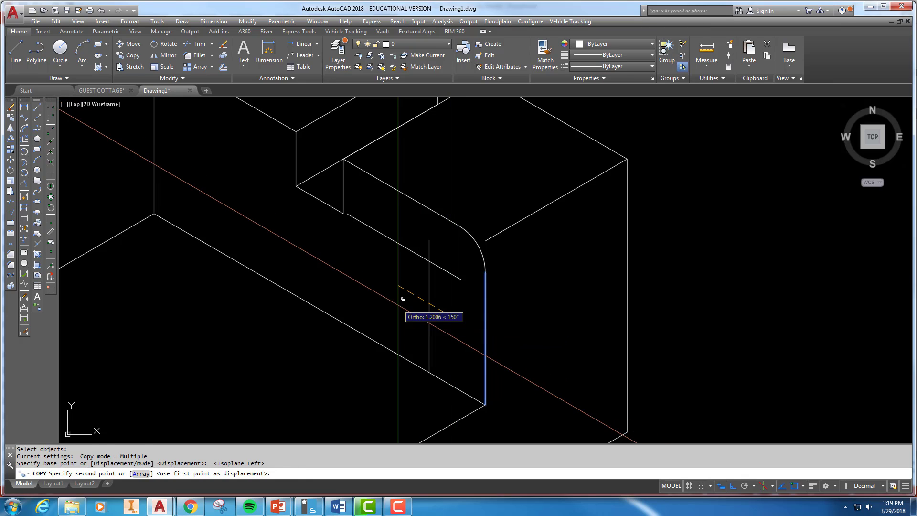
{"action": "type", "text": "1"}
{"action": "key", "text": "Return"}
Step: Draw a radius-1 isocircle centred at the intersection of the two guide copies
{"action": "key", "text": "Escape"}
{"action": "key", "text": "Escape"}
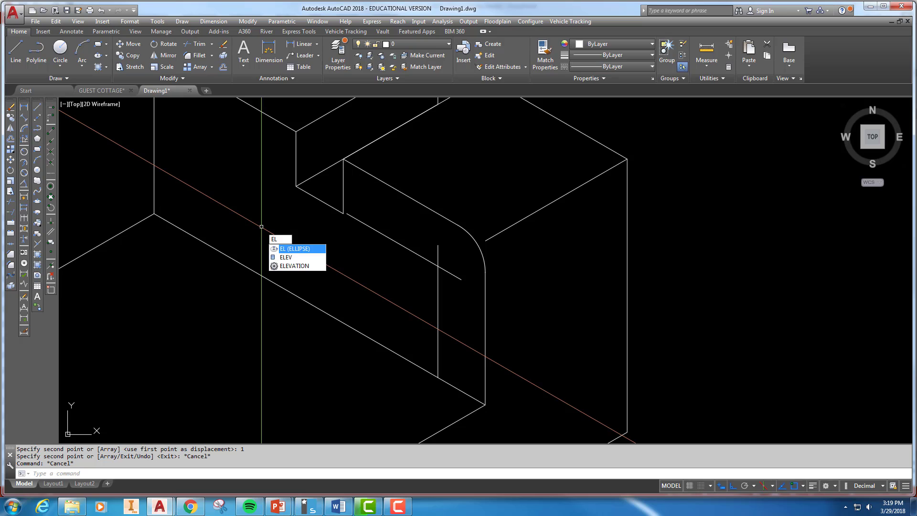
{"action": "key", "text": "Return"}
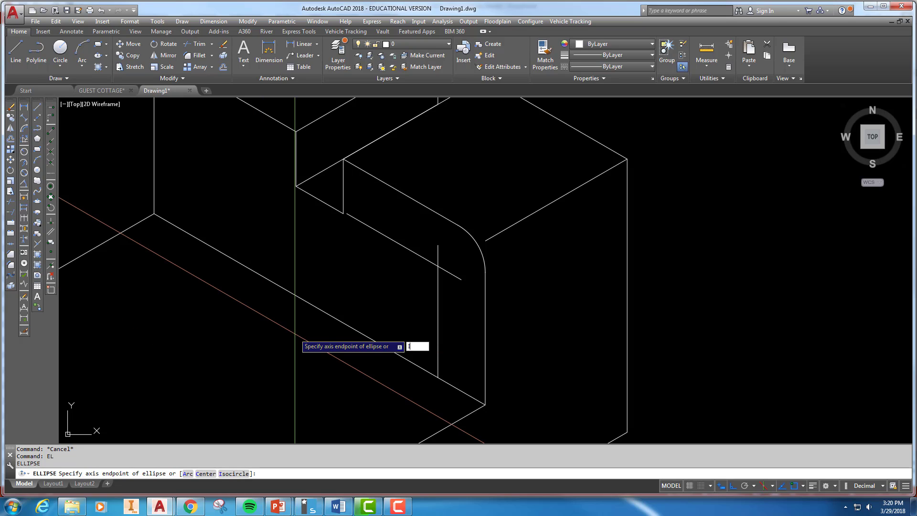
{"action": "key", "text": "Return"}
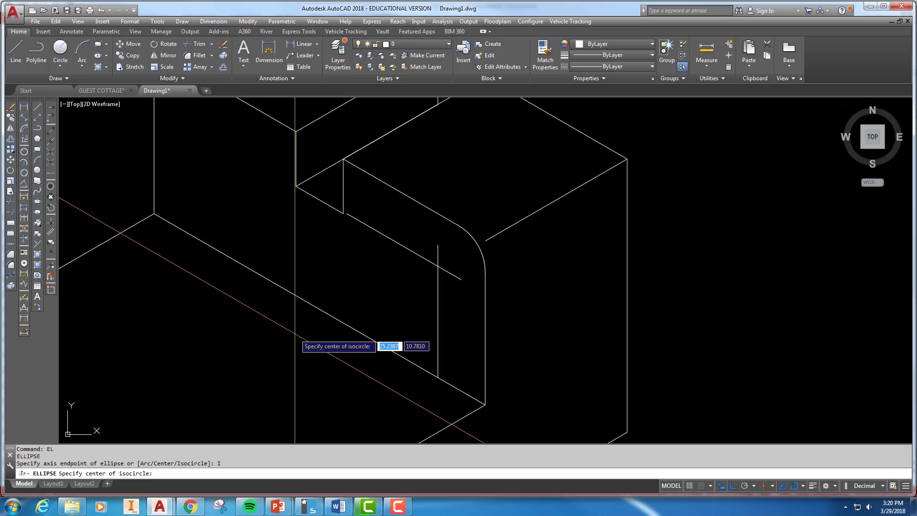
{"action": "left_click", "coordinate": [437, 266]}
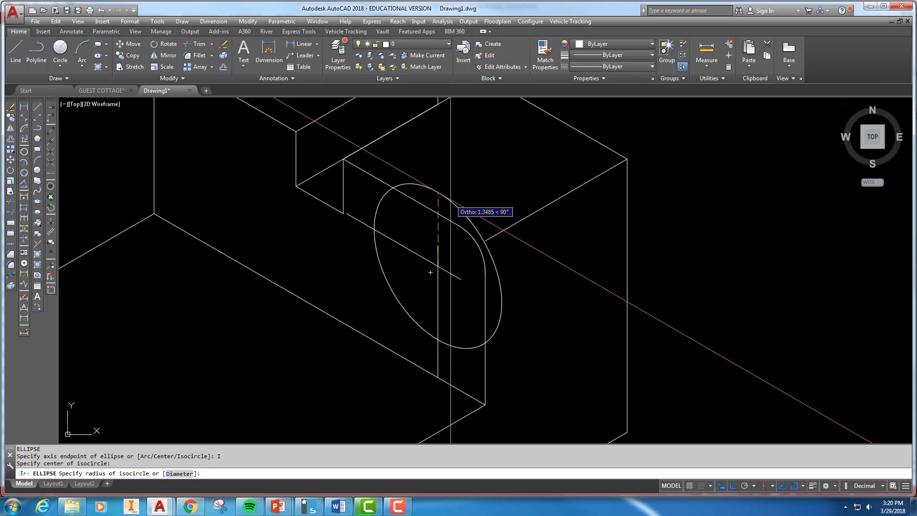
{"action": "type", "text": "1"}
{"action": "key", "text": "Return"}
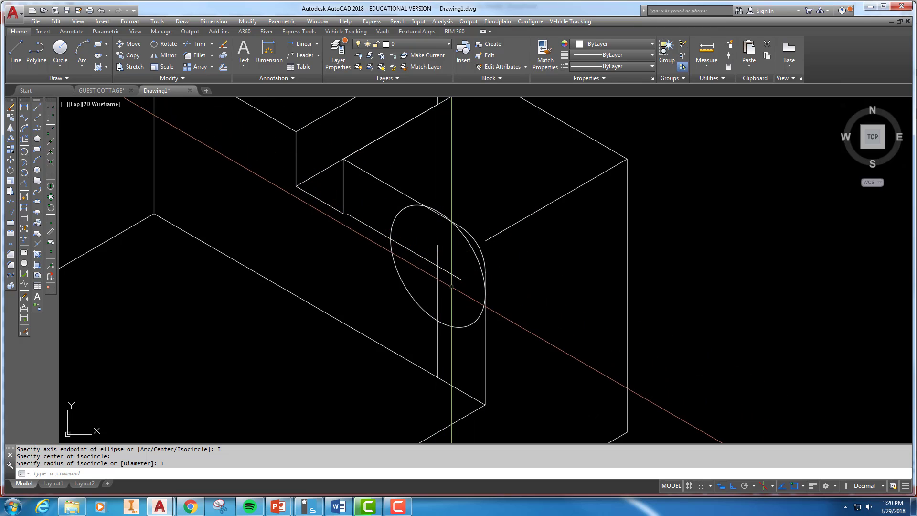
Step: Copy the top slanted edge 1 unit straight down (270°) as a new guide line
{"action": "left_click", "coordinate": [455, 277]}
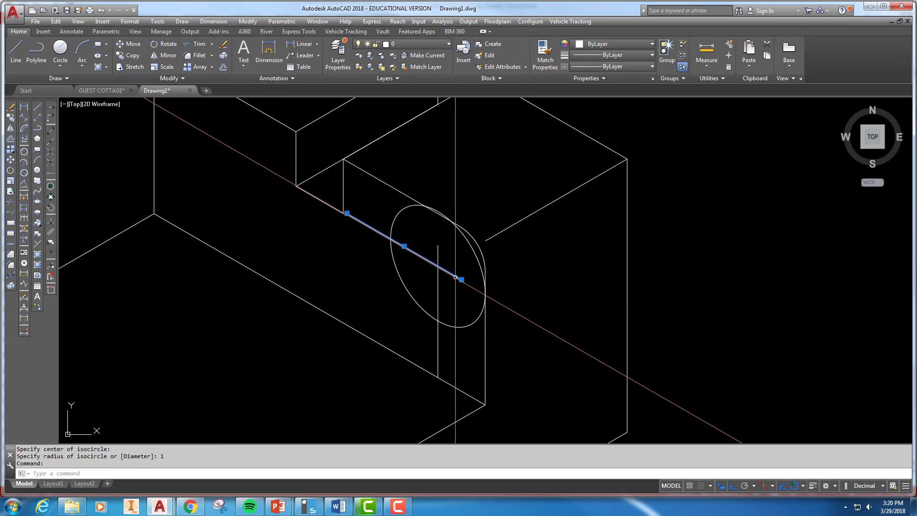
{"action": "key", "text": "Escape"}
{"action": "key", "text": "Escape"}
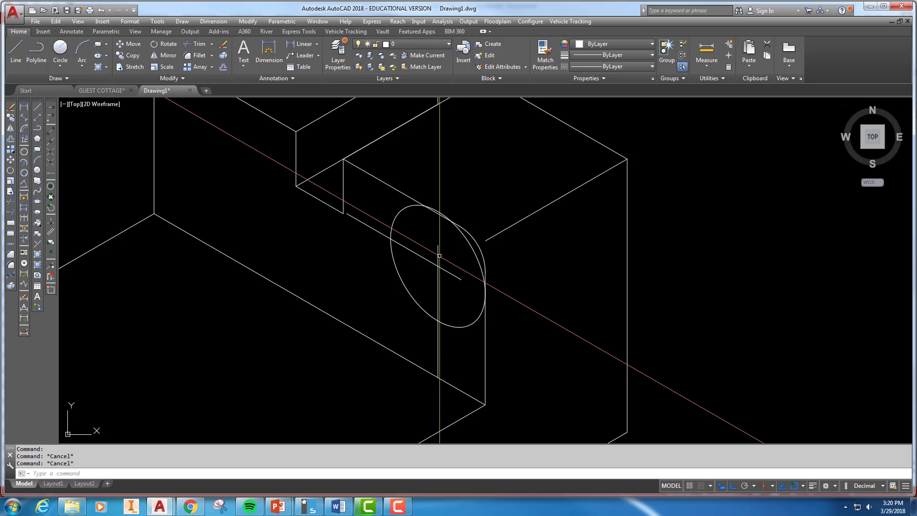
{"action": "type", "text": "co"}
{"action": "key", "text": "Return"}
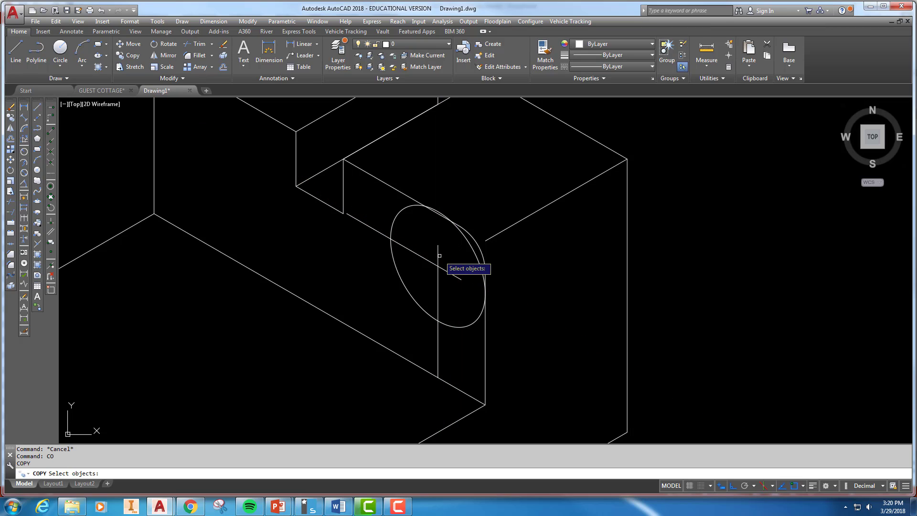
{"action": "left_click", "coordinate": [392, 186]}
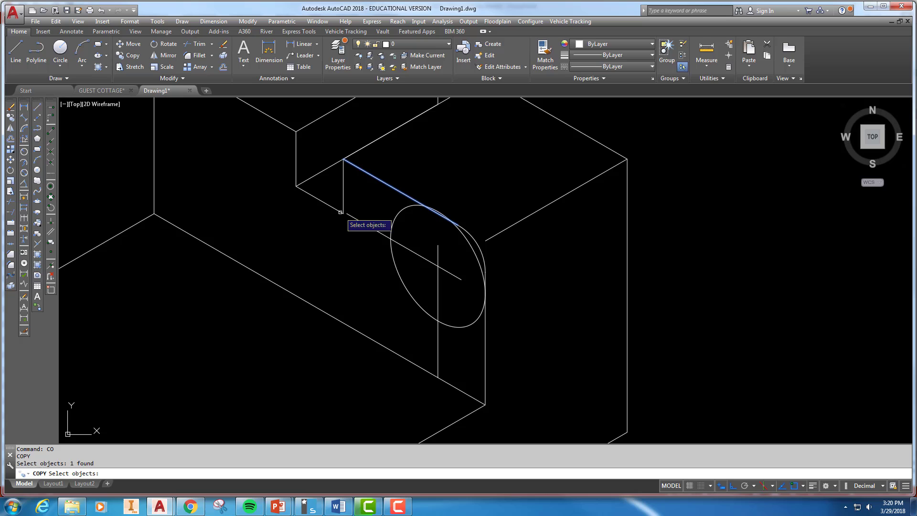
{"action": "key", "text": "Return"}
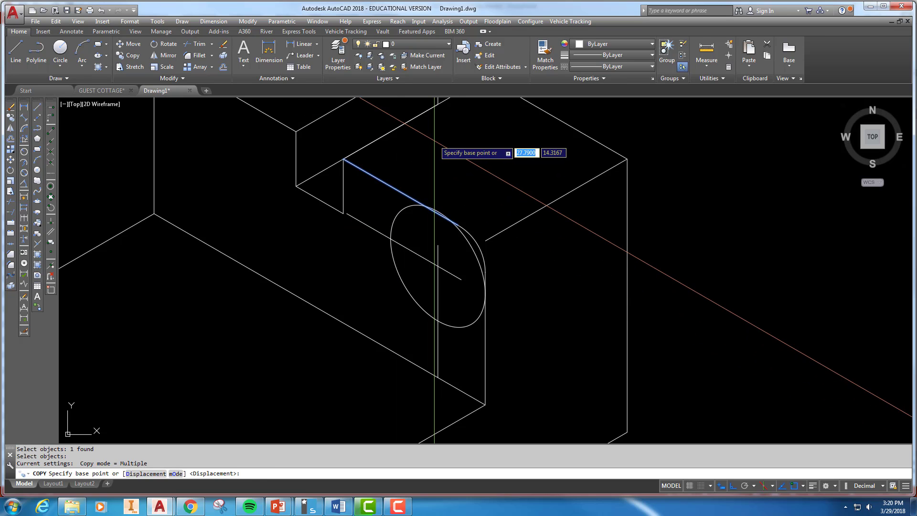
{"action": "left_click", "coordinate": [434, 140]}
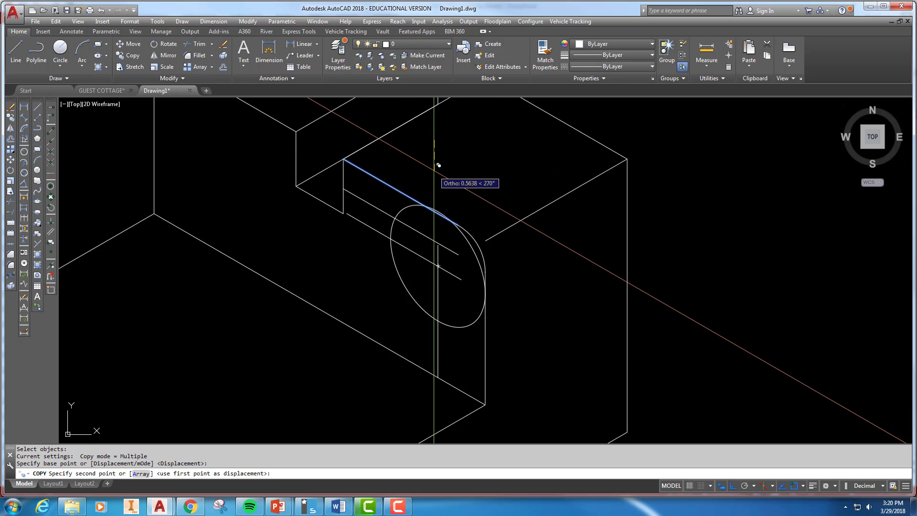
{"action": "type", "text": "1"}
{"action": "key", "text": "Return"}
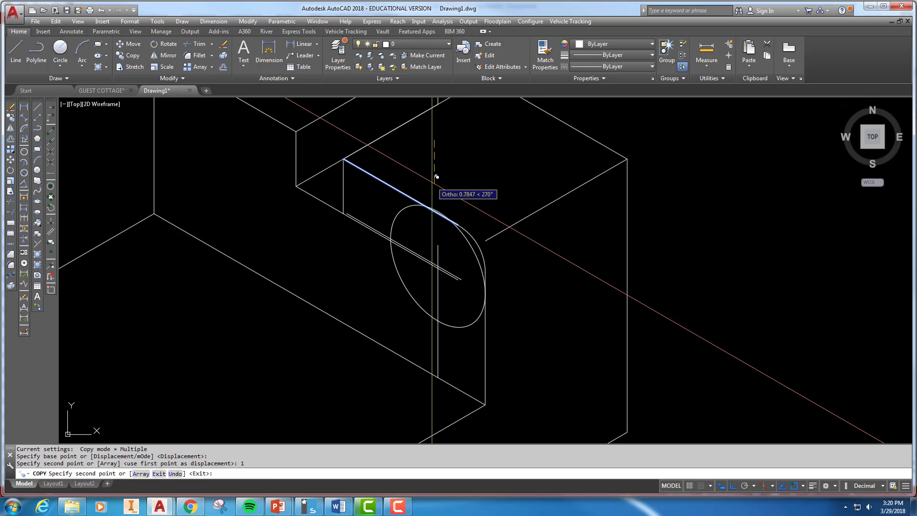
{"action": "key", "text": "Escape"}
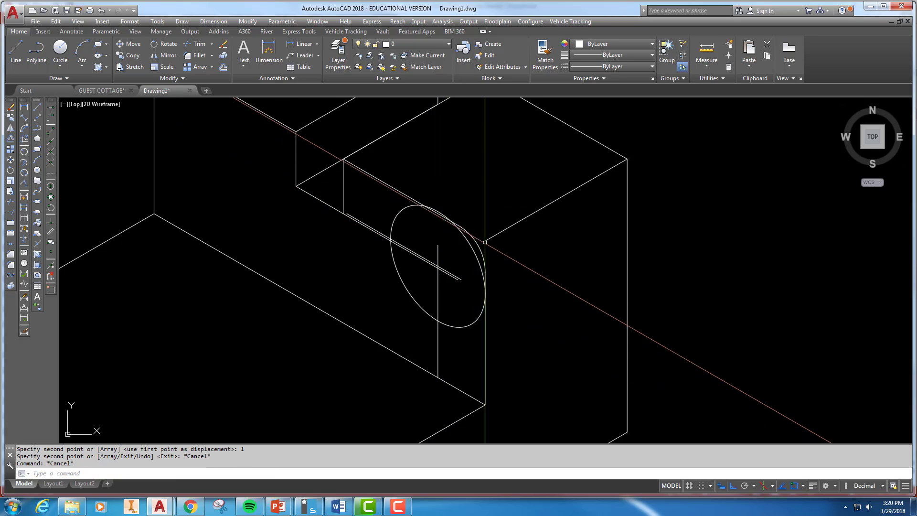
Step: Move the isocircle from its centre up until it touches the new guide line
{"action": "left_click", "coordinate": [470, 250]}
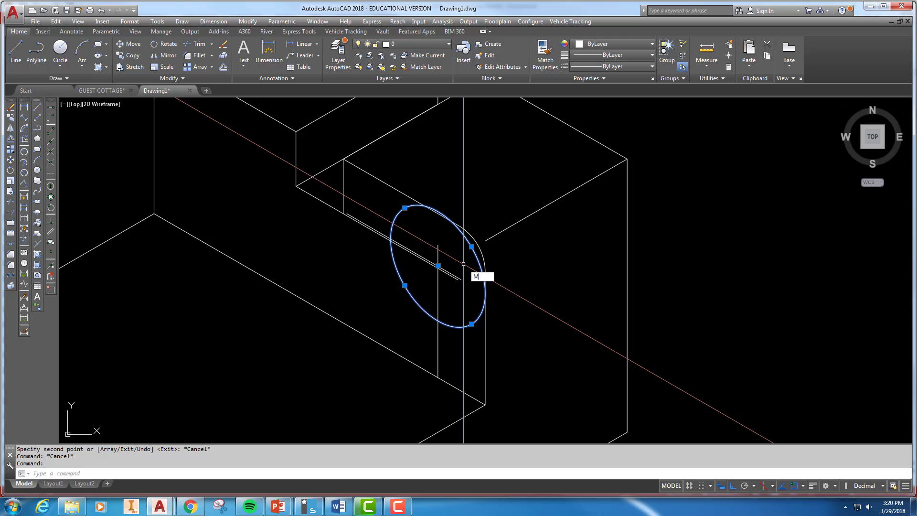
{"action": "key", "text": "Return"}
{"action": "left_click", "coordinate": [438, 265]}
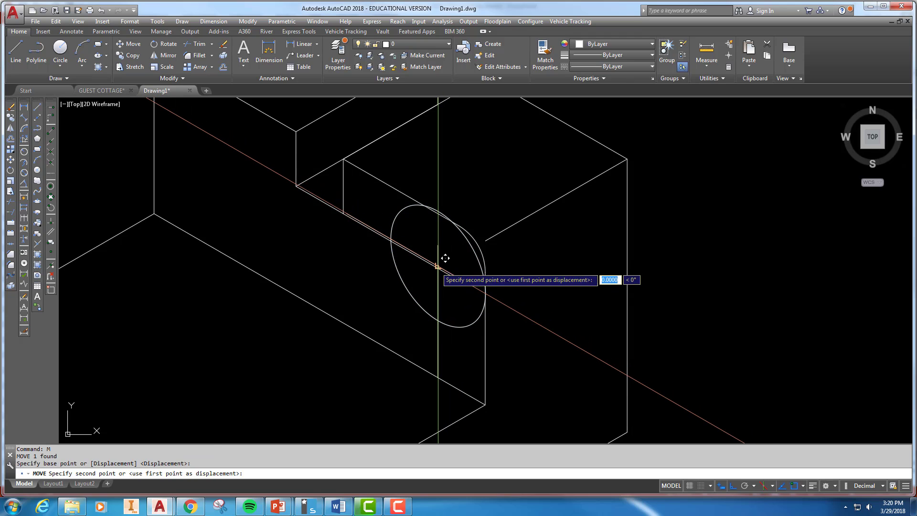
{"action": "left_click", "coordinate": [440, 214]}
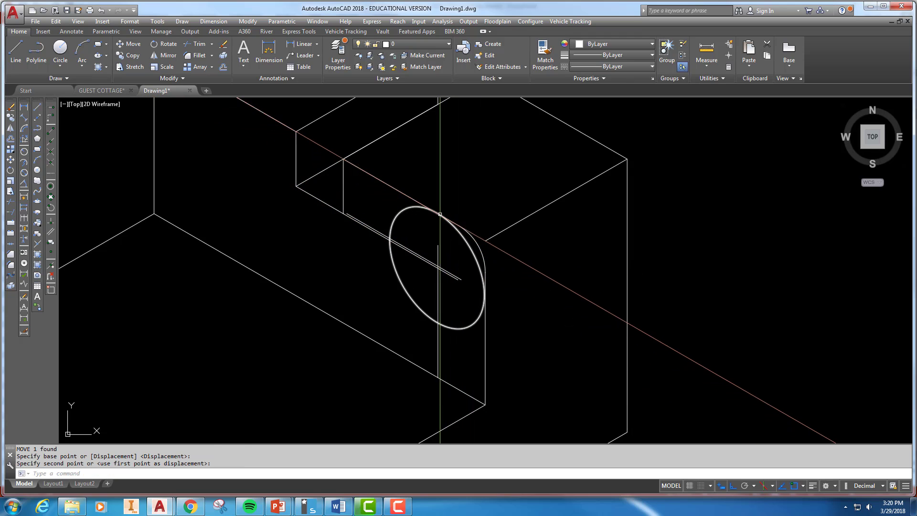
{"action": "key", "text": "Escape"}
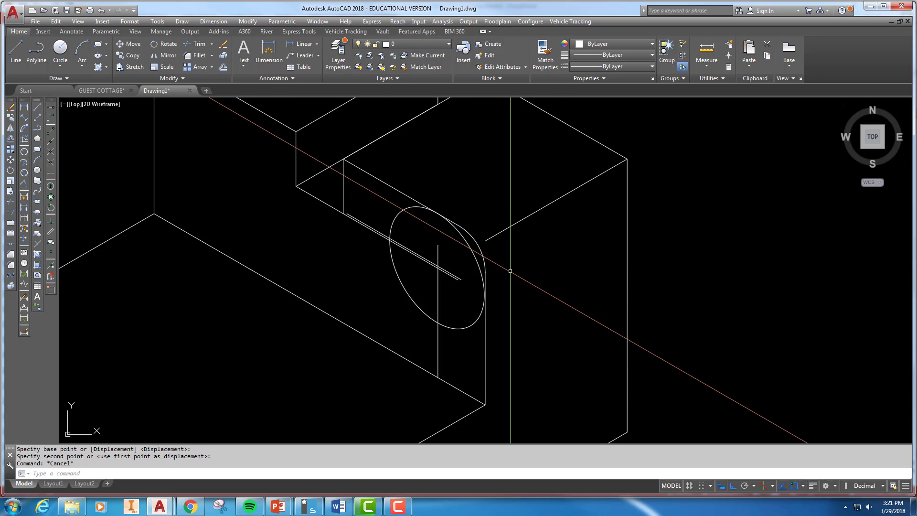
Step: Erase the guide lines inside the isocircle and the stray elliptical arc
{"action": "left_click", "coordinate": [444, 264]}
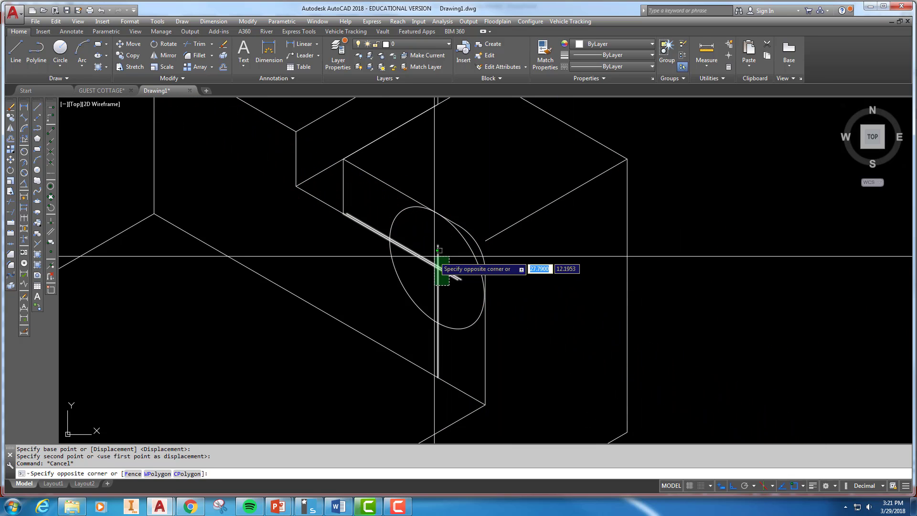
{"action": "left_click", "coordinate": [440, 267]}
{"action": "key", "text": "Delete"}
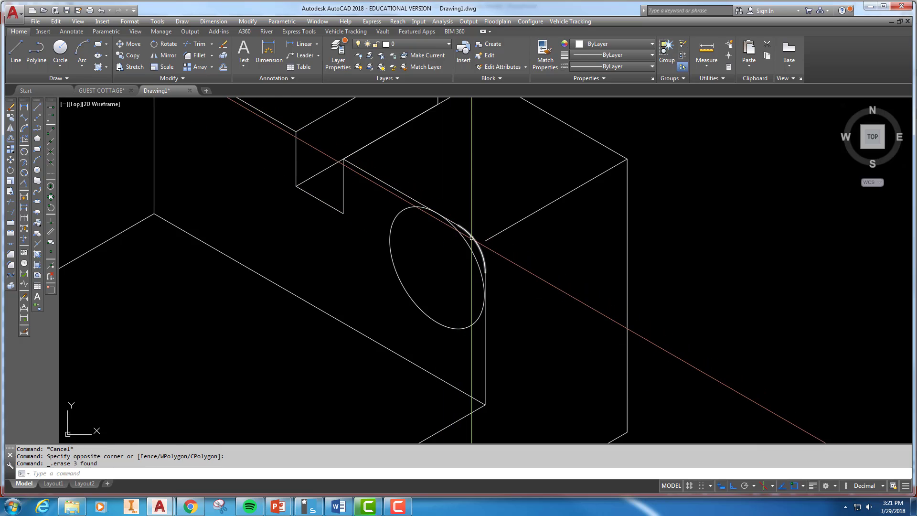
{"action": "left_click", "coordinate": [473, 236]}
{"action": "key", "text": "Delete"}
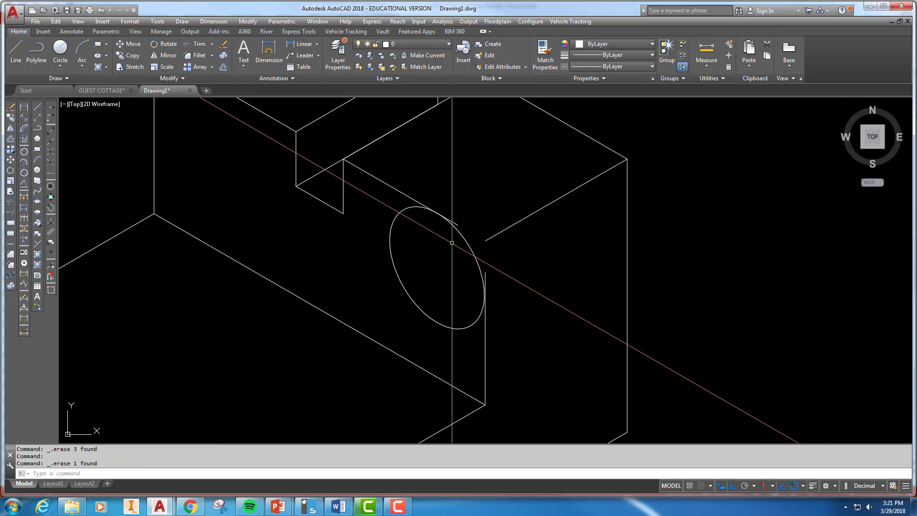
Step: Trim the vertical line at the ellipse edge using all objects as cutting edges
{"action": "key", "text": "Return"}
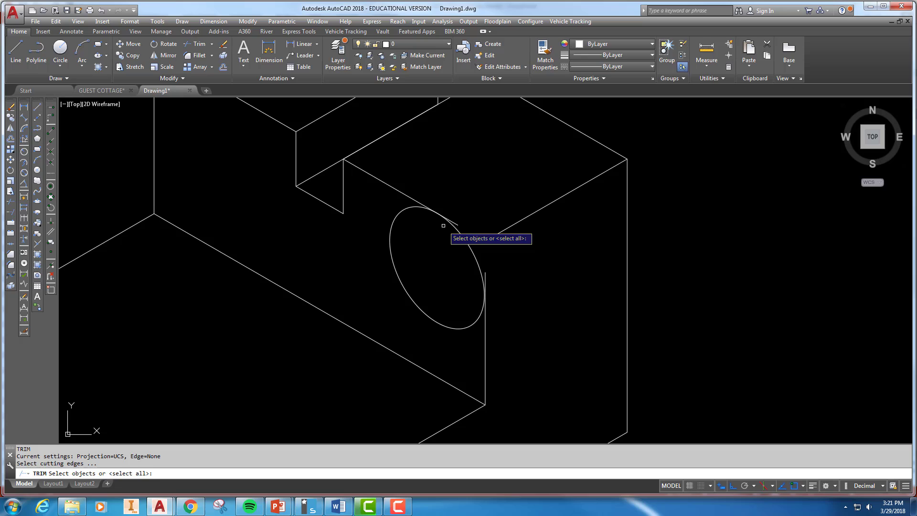
{"action": "key", "text": "Return"}
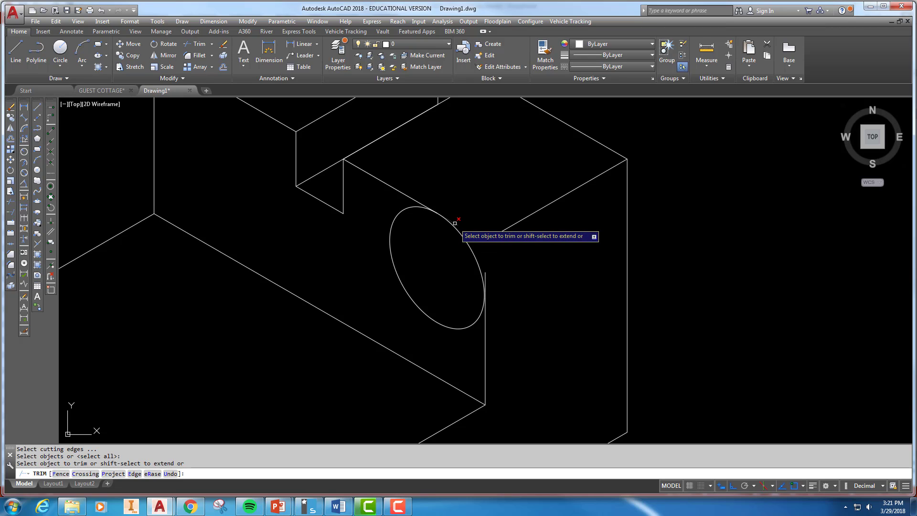
{"action": "left_click", "coordinate": [485, 276]}
{"action": "scroll", "coordinate": [485, 277], "scroll_direction": "up", "scroll_amount": 6}
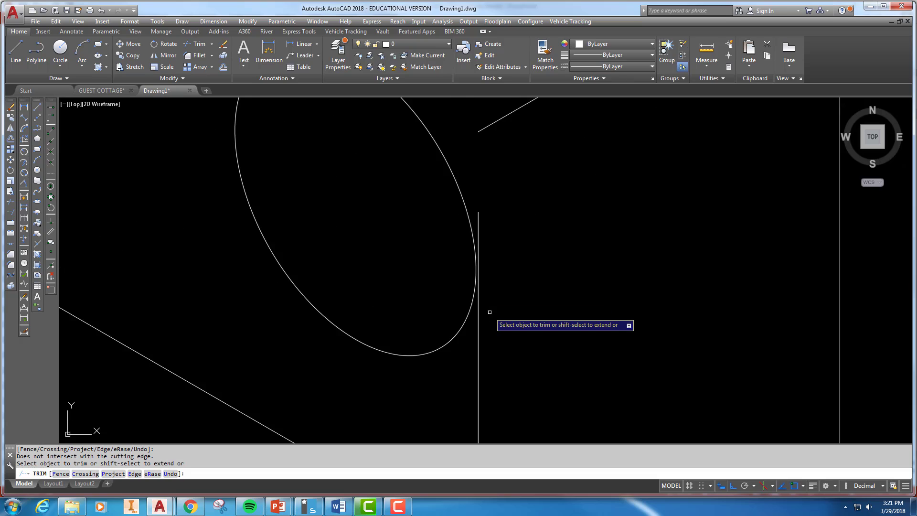
{"action": "scroll", "coordinate": [454, 201], "scroll_direction": "down", "scroll_amount": 5}
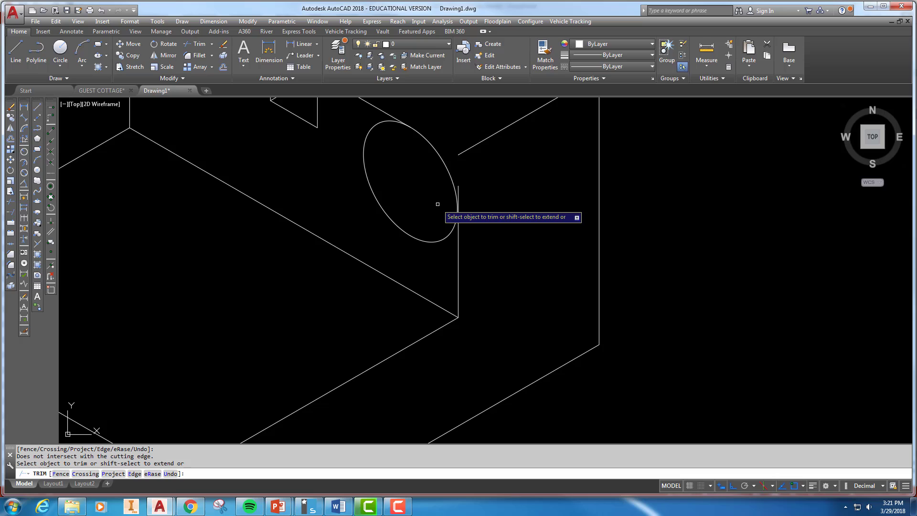
{"action": "middle_click_drag", "start_coordinate": [410, 114], "coordinate": [437, 201]}
Step: Undo the trim and the erasures to restore the guide lines
{"action": "key", "text": "ctrl+z"}
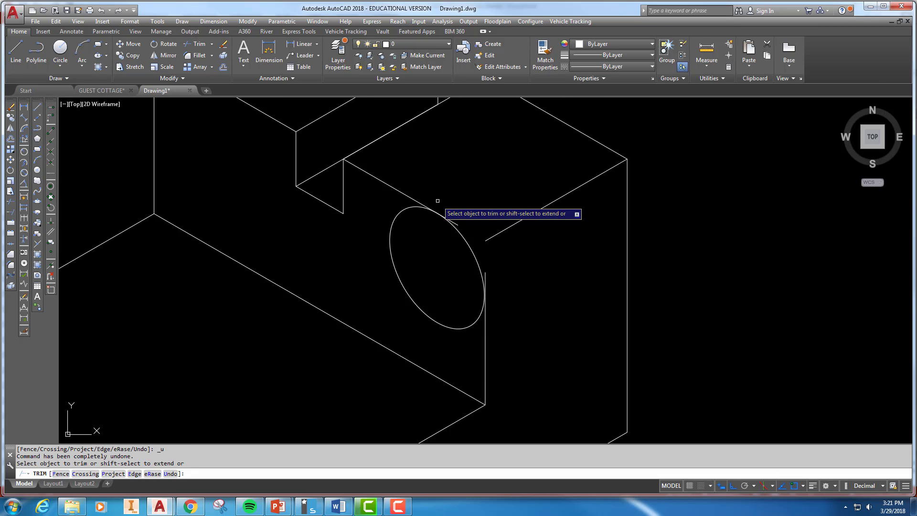
{"action": "key", "text": "Escape"}
{"action": "key", "text": "ctrl+z"}
{"action": "key", "text": "ctrl+z"}
{"action": "key", "text": "ctrl+z"}
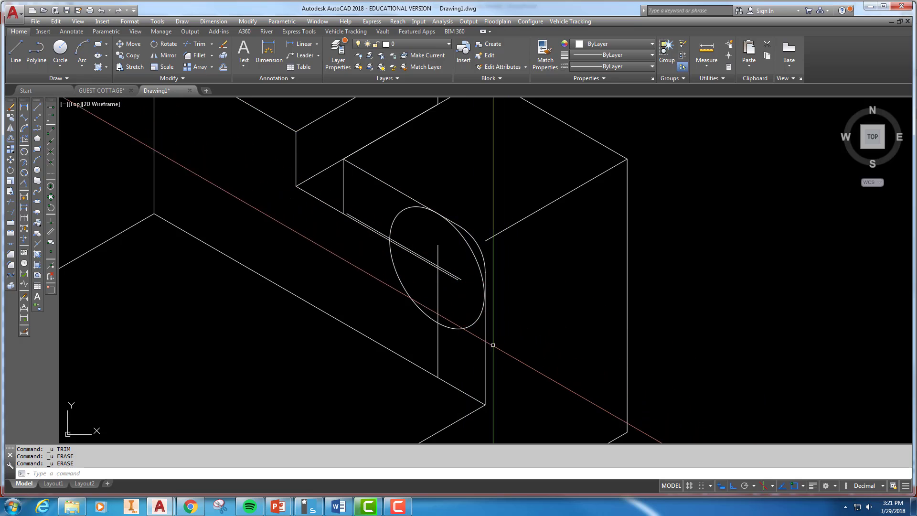
Step: Copy the vertical edge line 1 unit along the 150° isometric direction
{"action": "left_click", "coordinate": [486, 330]}
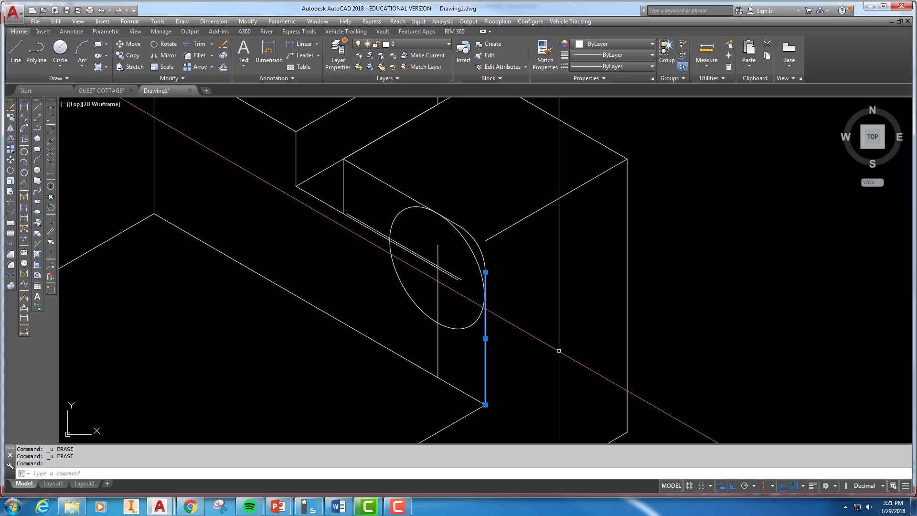
{"action": "type", "text": "co"}
{"action": "key", "text": "Return"}
{"action": "left_click", "coordinate": [563, 345]}
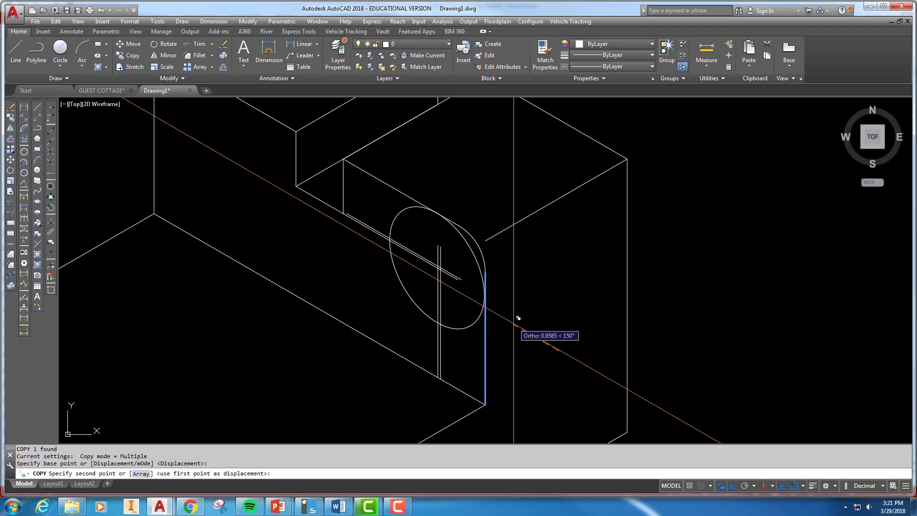
{"action": "type", "text": "1"}
{"action": "key", "text": "Return"}
{"action": "key", "text": "Escape"}
{"action": "scroll", "coordinate": [513, 321], "scroll_direction": "up", "scroll_amount": 8}
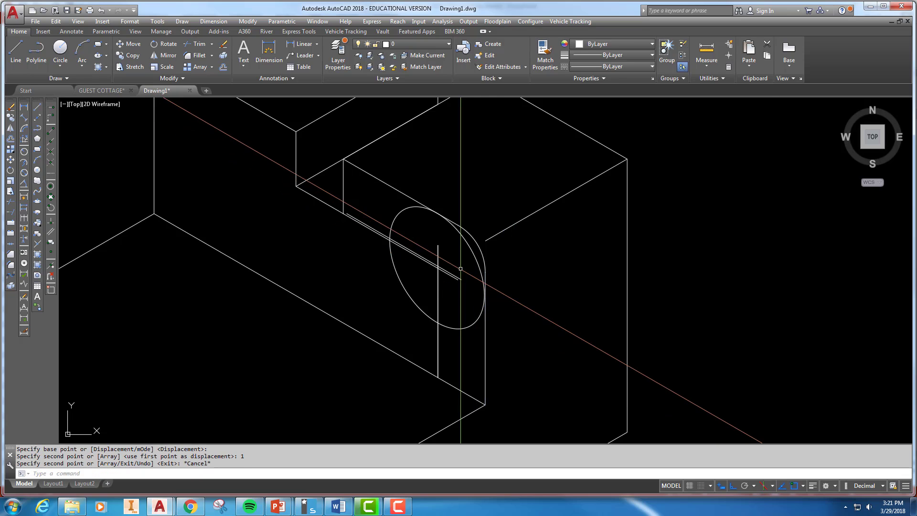
{"action": "scroll", "coordinate": [403, 287], "scroll_direction": "down", "scroll_amount": 4}
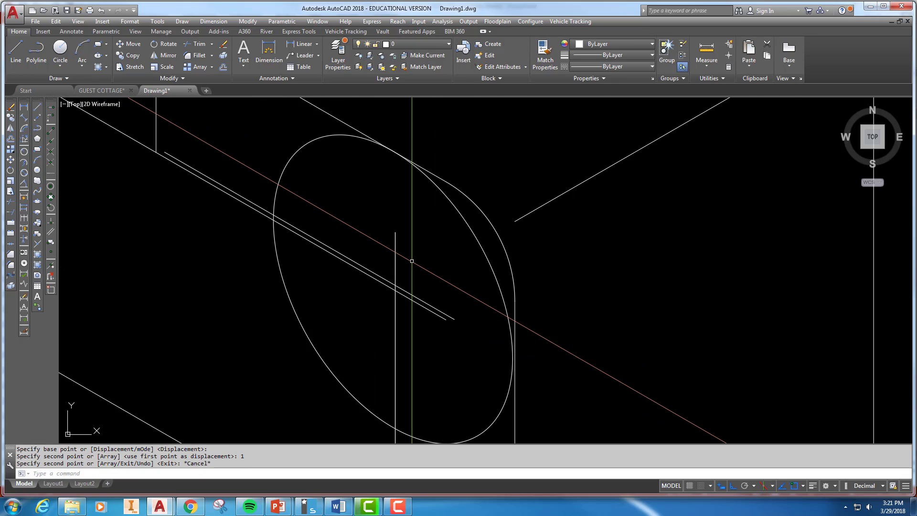
Step: Select the ellipse and grab it by its centre to reposition it
{"action": "left_click", "coordinate": [505, 299]}
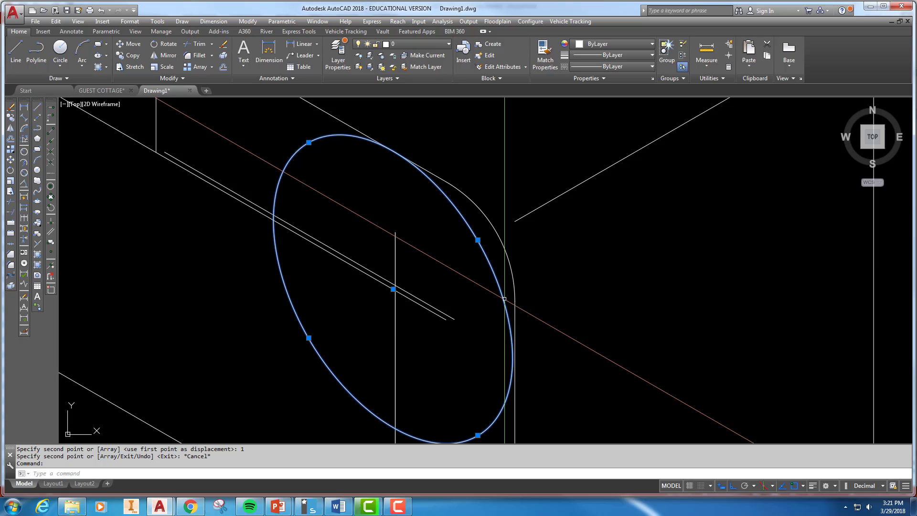
{"action": "scroll", "coordinate": [403, 278], "scroll_direction": "up", "scroll_amount": 4}
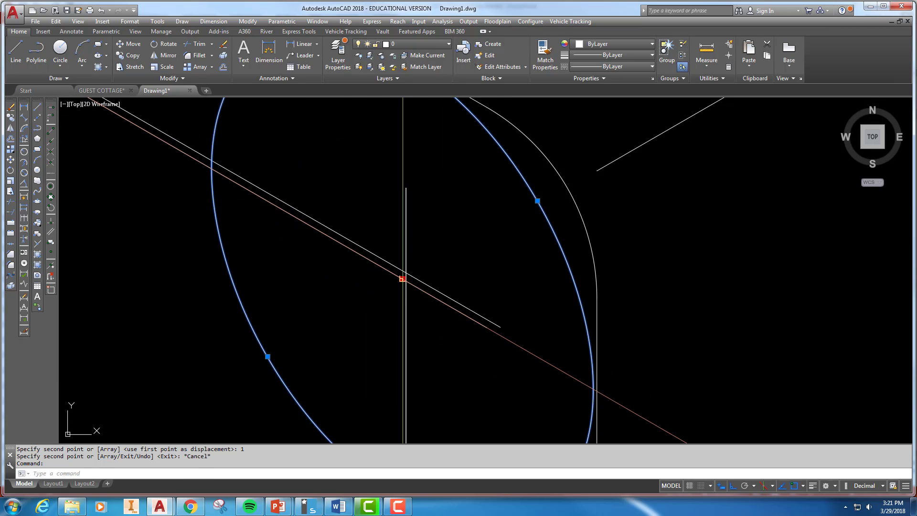
{"action": "left_click", "coordinate": [402, 278]}
{"action": "scroll", "coordinate": [416, 275], "scroll_direction": "down", "scroll_amount": 3}
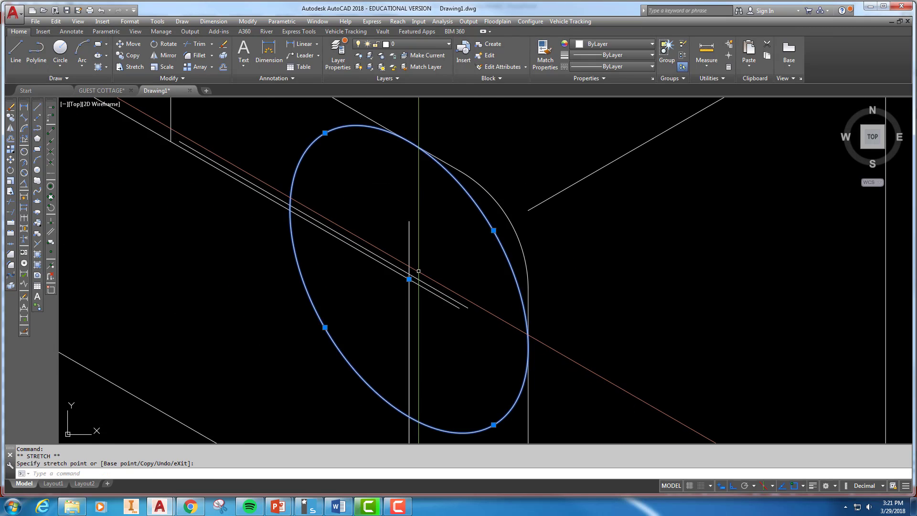
Step: Crossing-select and erase the helper lines inside the ellipse
{"action": "key", "text": "Escape"}
{"action": "key", "text": "Escape"}
{"action": "left_click", "coordinate": [427, 328]}
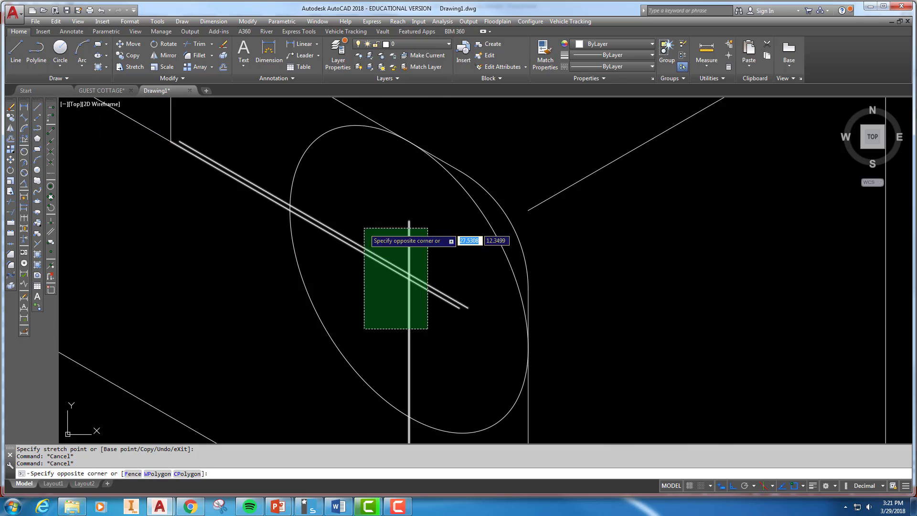
{"action": "left_click", "coordinate": [366, 228]}
{"action": "key", "text": "Delete"}
Step: Trim the inner arc end, the vertical line segment and the ellipse's lower-left portion
{"action": "type", "text": "tr"}
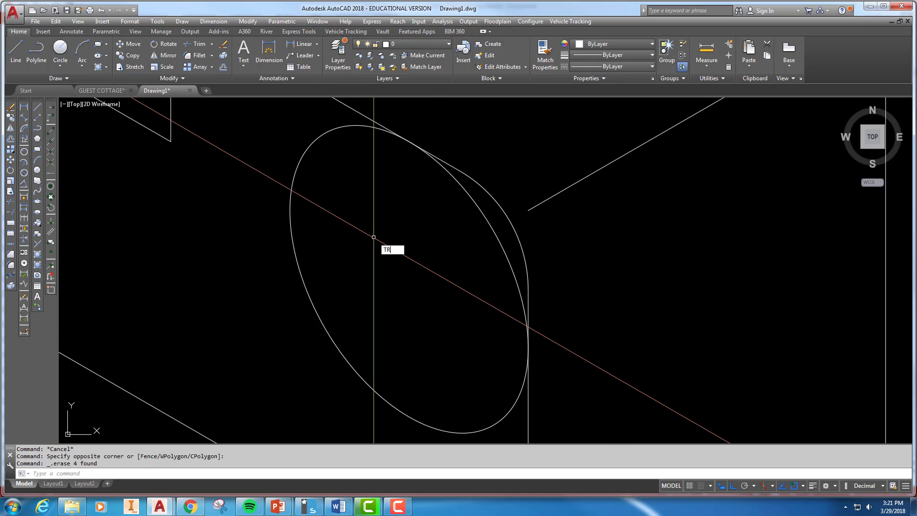
{"action": "key", "text": "Return"}
{"action": "key", "text": "Return"}
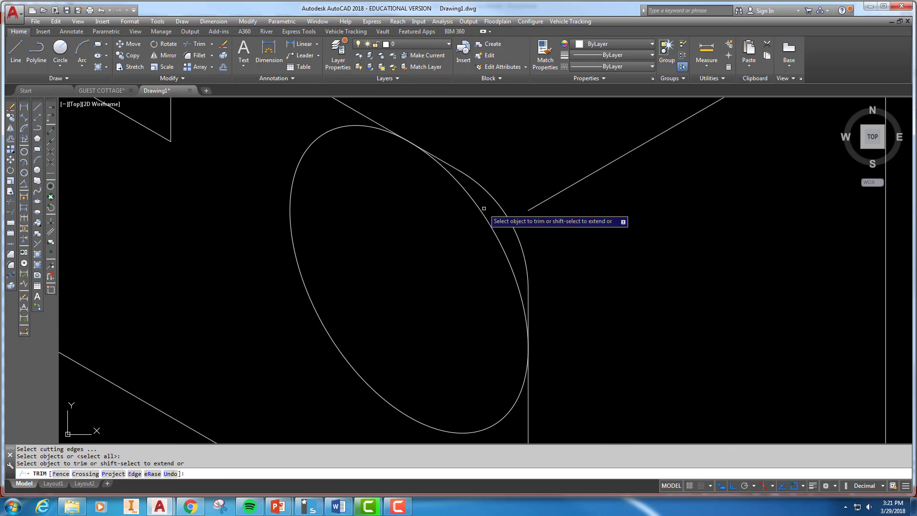
{"action": "left_click", "coordinate": [447, 156]}
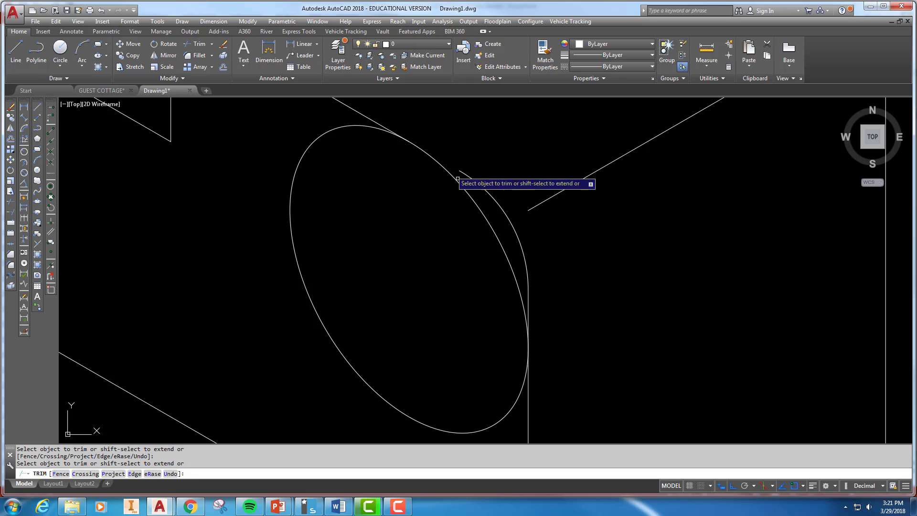
{"action": "left_click", "coordinate": [529, 296]}
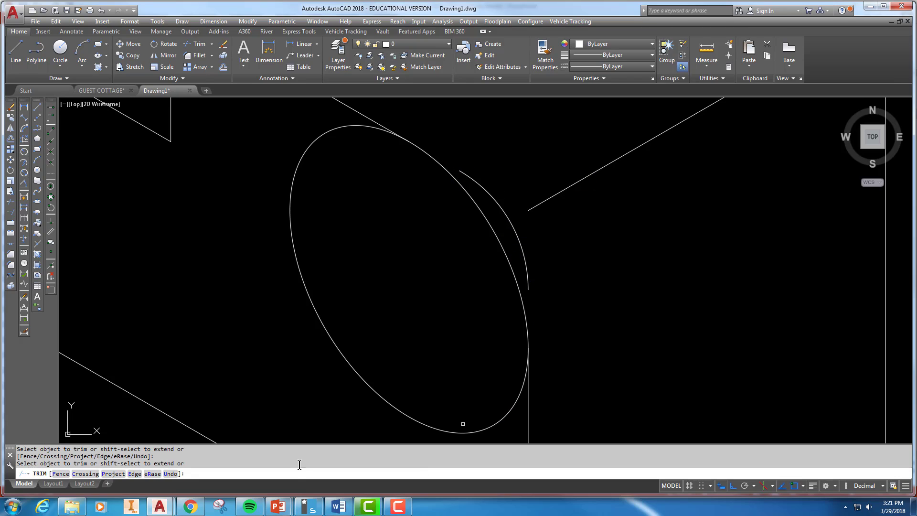
{"action": "left_click", "coordinate": [356, 380]}
{"action": "key", "text": "Return"}
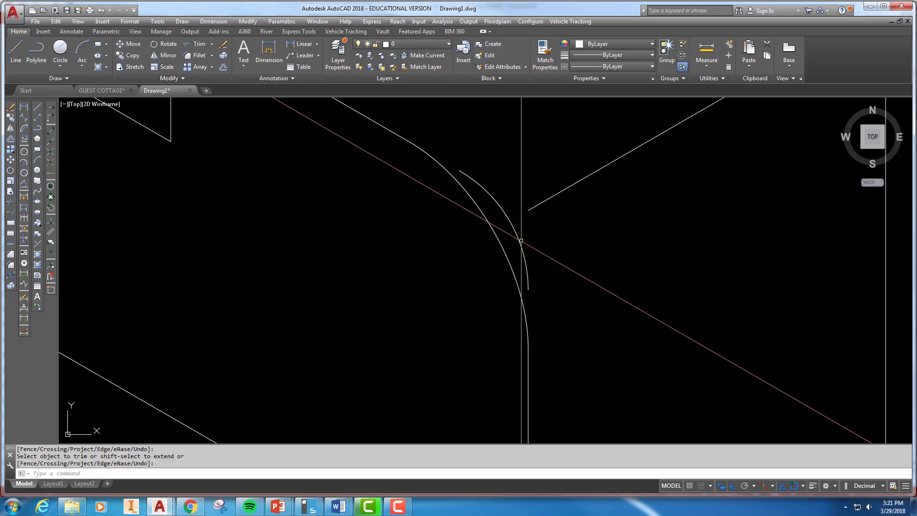
Step: Erase the leftover inner arc, leaving one arc rounding the corner
{"action": "left_click", "coordinate": [522, 241]}
{"action": "key", "text": "Delete"}
{"action": "scroll", "coordinate": [391, 270], "scroll_direction": "down", "scroll_amount": 3}
{"action": "scroll", "coordinate": [421, 271], "scroll_direction": "down", "scroll_amount": 2}
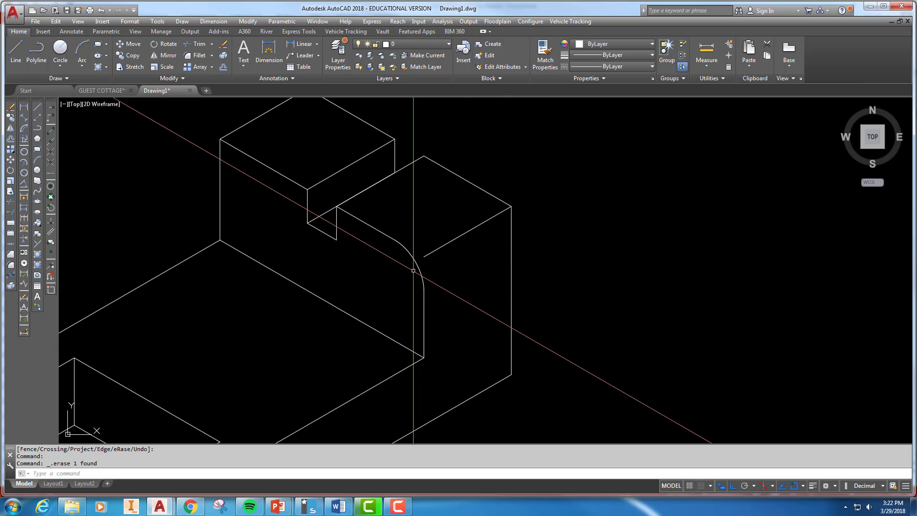
Step: Copy the corner arc endpoint-to-endpoint onto the upright's back corner
{"action": "left_click", "coordinate": [421, 262]}
{"action": "type", "text": "CO"}
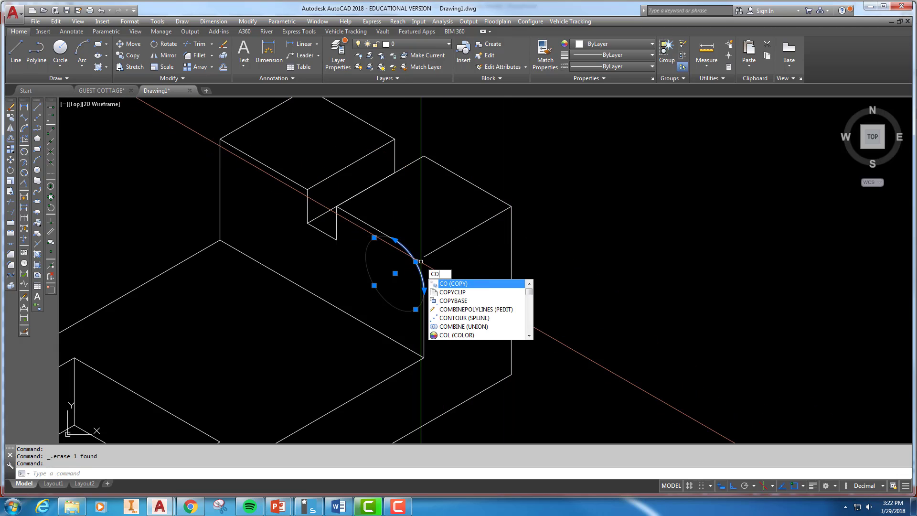
{"action": "key", "text": "Return"}
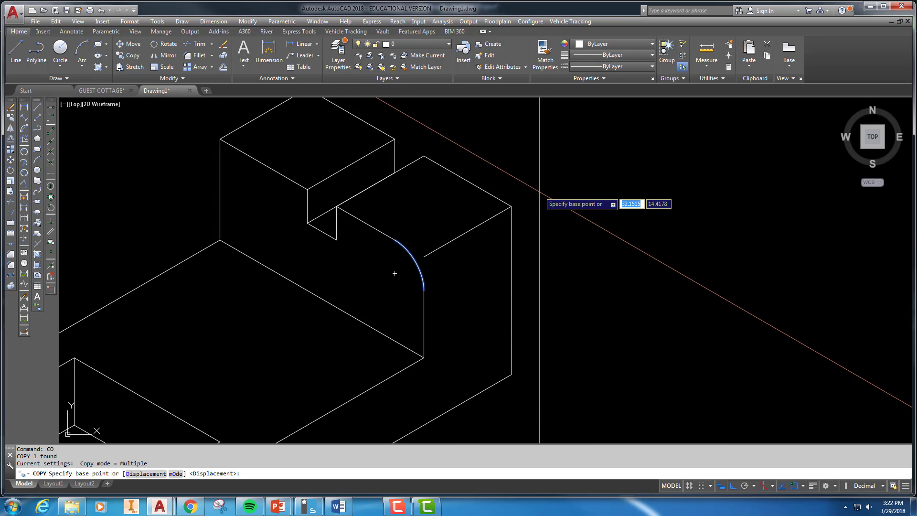
{"action": "scroll", "coordinate": [539, 196], "scroll_direction": "down", "scroll_amount": 2}
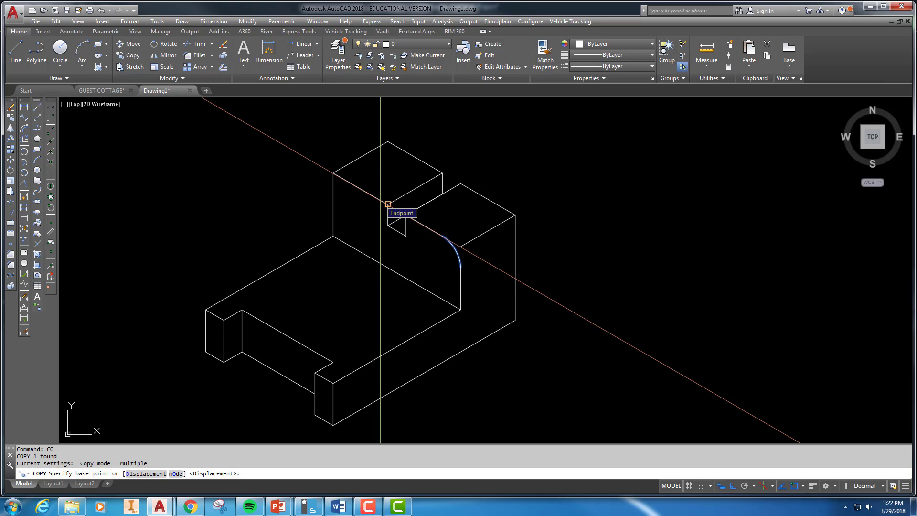
{"action": "left_click", "coordinate": [388, 204]}
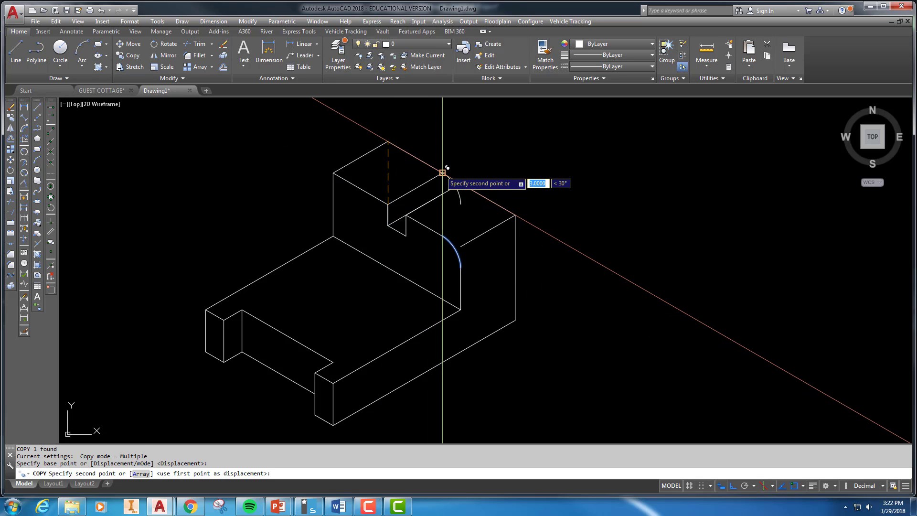
{"action": "left_click", "coordinate": [442, 173]}
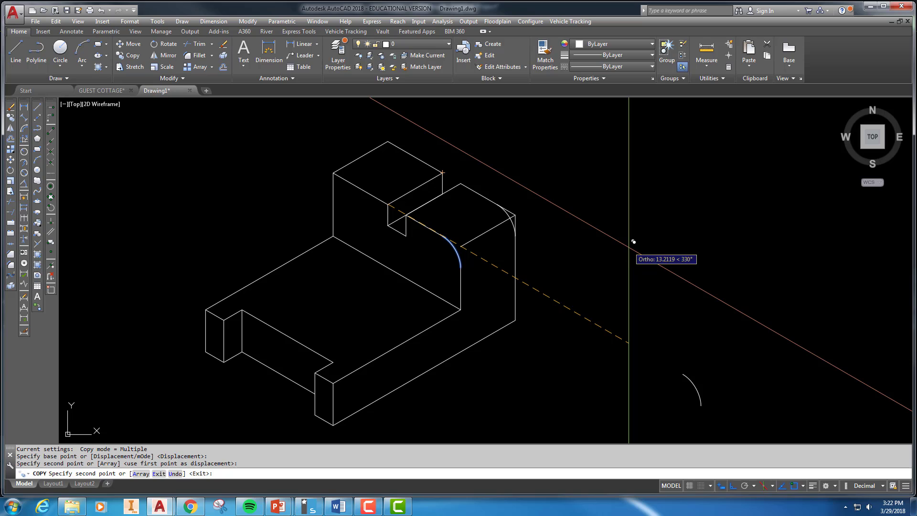
{"action": "key", "text": "Escape"}
{"action": "key", "text": "Escape"}
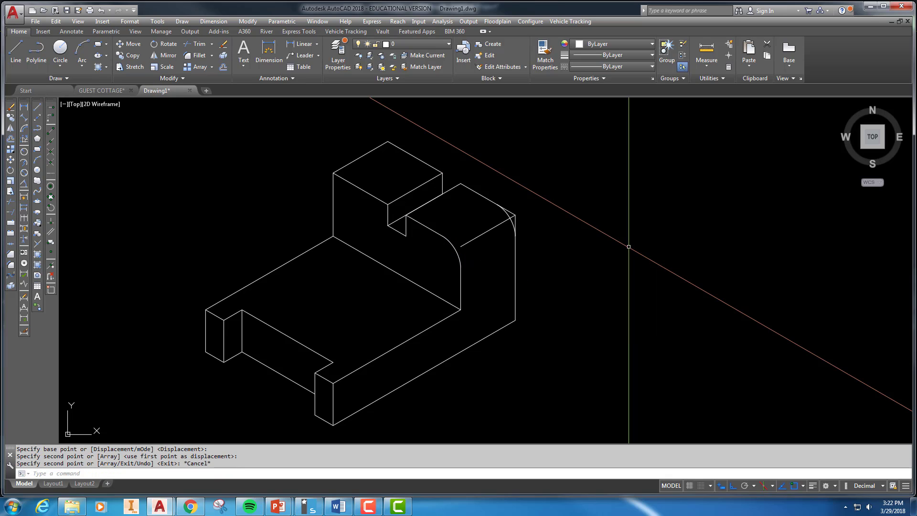
Step: Erase the straight edge line across the back corner
{"action": "left_click", "coordinate": [479, 236]}
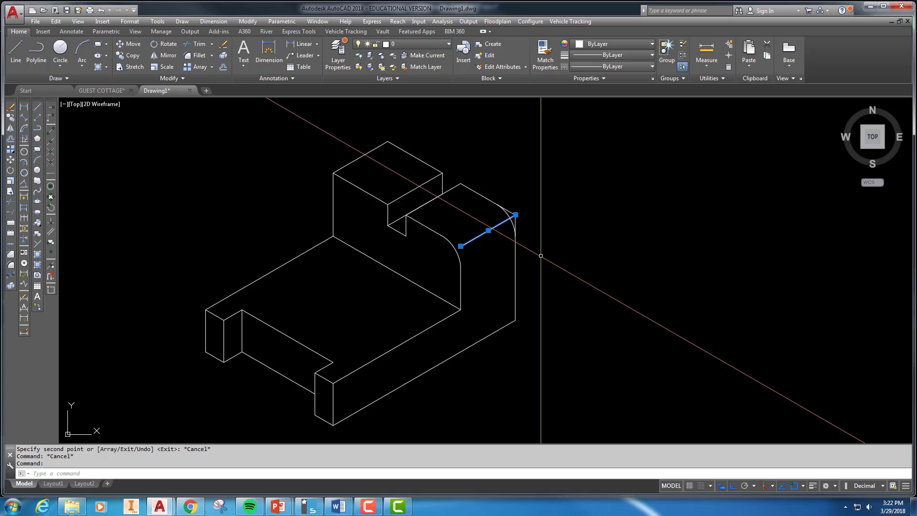
{"action": "key", "text": "Delete"}
{"action": "scroll", "coordinate": [550, 248], "scroll_direction": "up", "scroll_amount": 4}
Step: Trim the line overshooting the upright's back arc so that corner ends cleanly
{"action": "type", "text": "tr"}
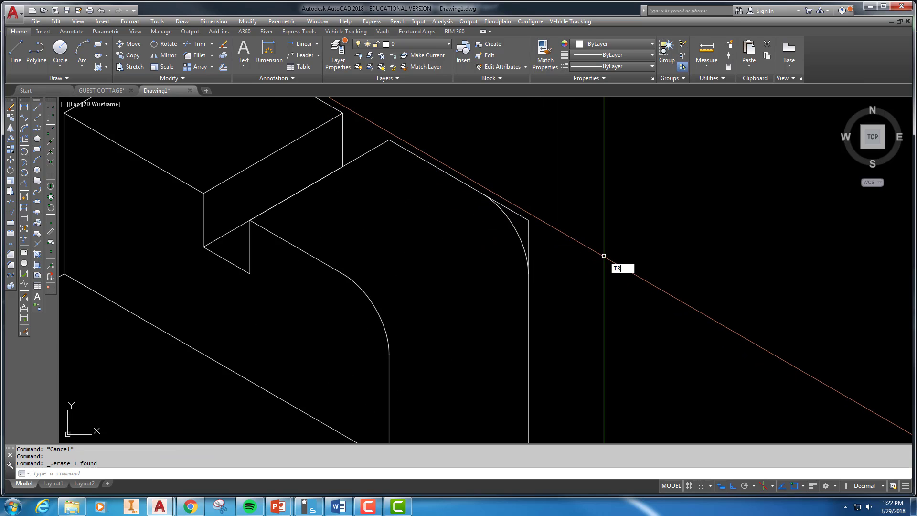
{"action": "key", "text": "Return"}
{"action": "key", "text": "Return"}
{"action": "left_click", "coordinate": [523, 216]}
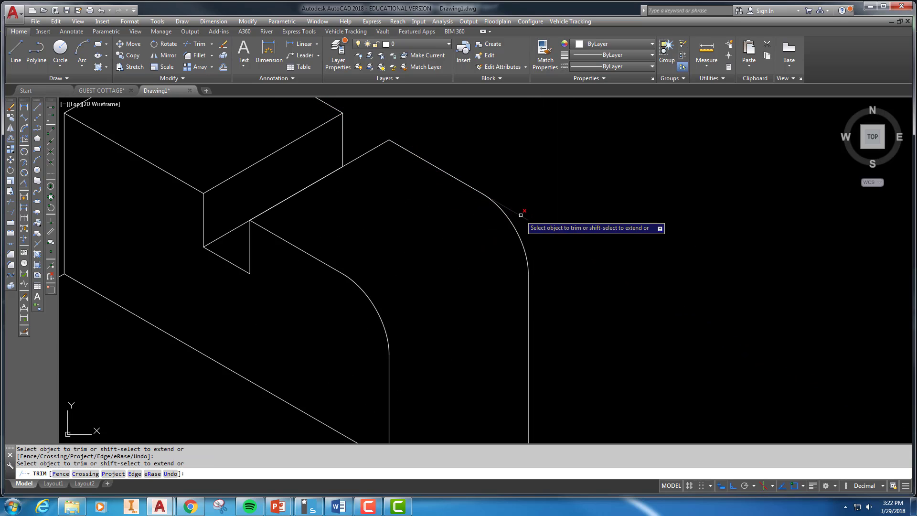
{"action": "key", "text": "Return"}
{"action": "scroll", "coordinate": [596, 203], "scroll_direction": "down", "scroll_amount": 3}
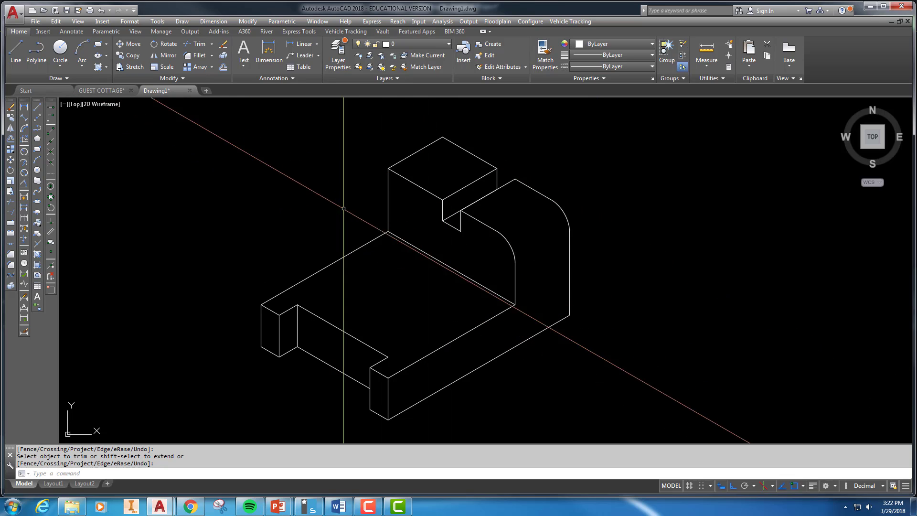
{"action": "type", "text": "ch"}
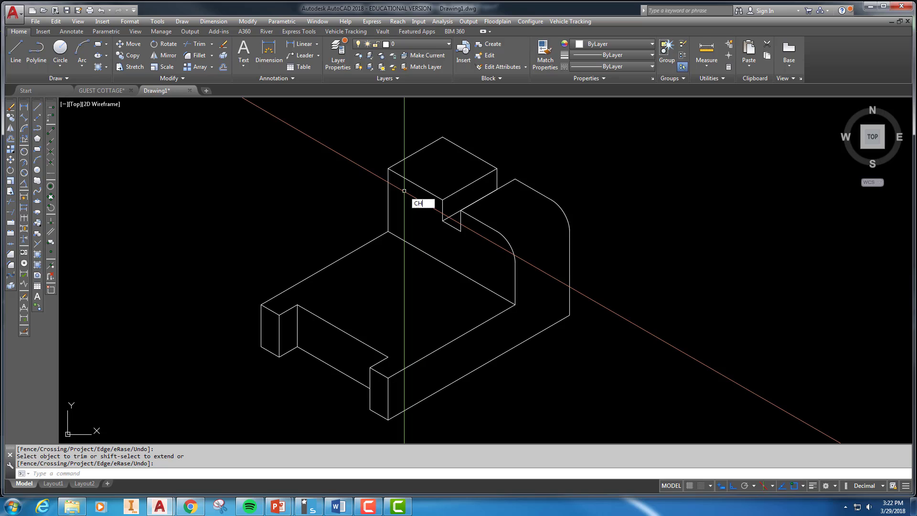
{"action": "type", "text": "a"}
{"action": "key", "text": "Return"}
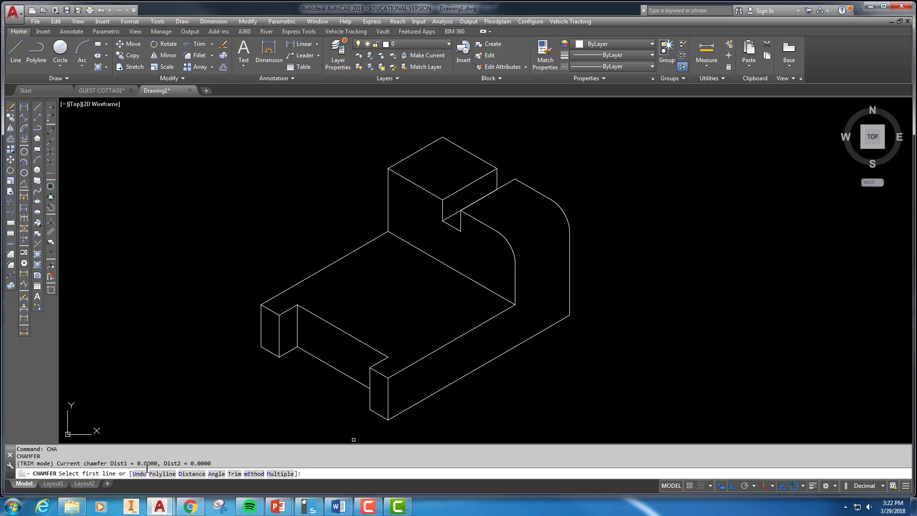
{"action": "left_click", "coordinate": [217, 474]}
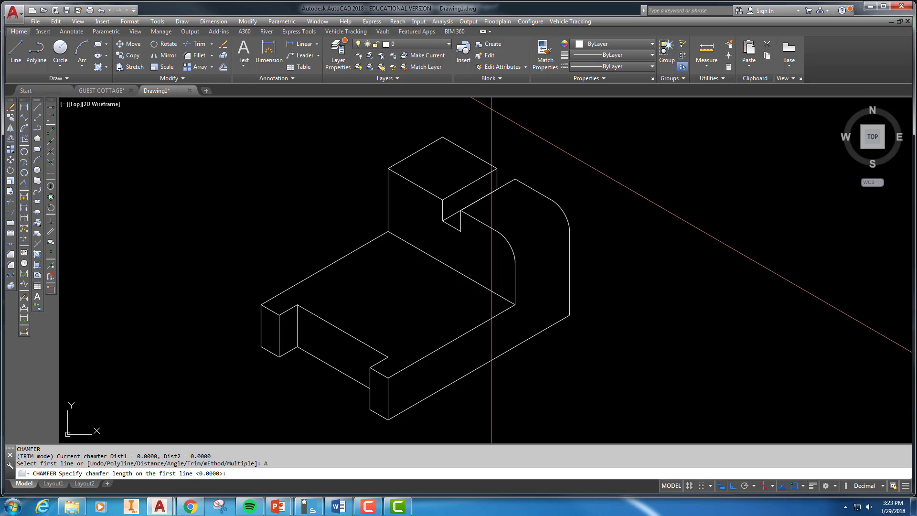
{"action": "key", "text": "Return"}
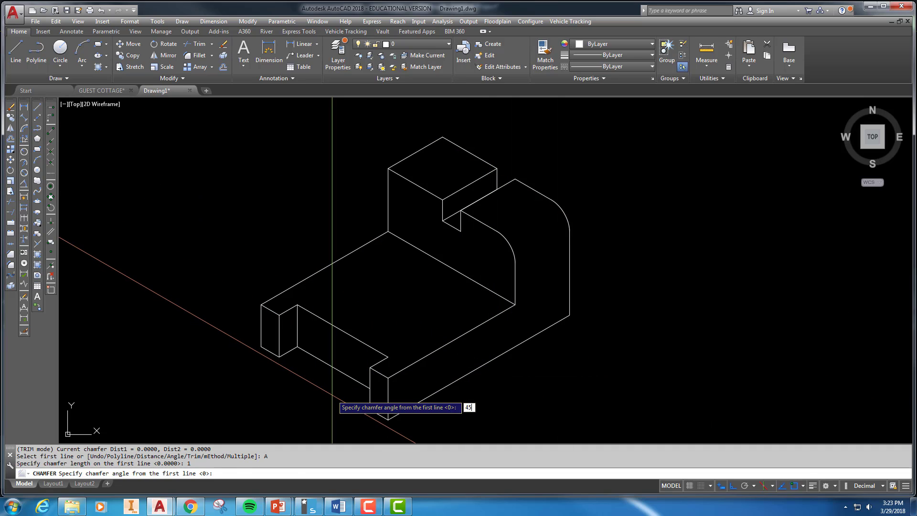
{"action": "key", "text": "Return"}
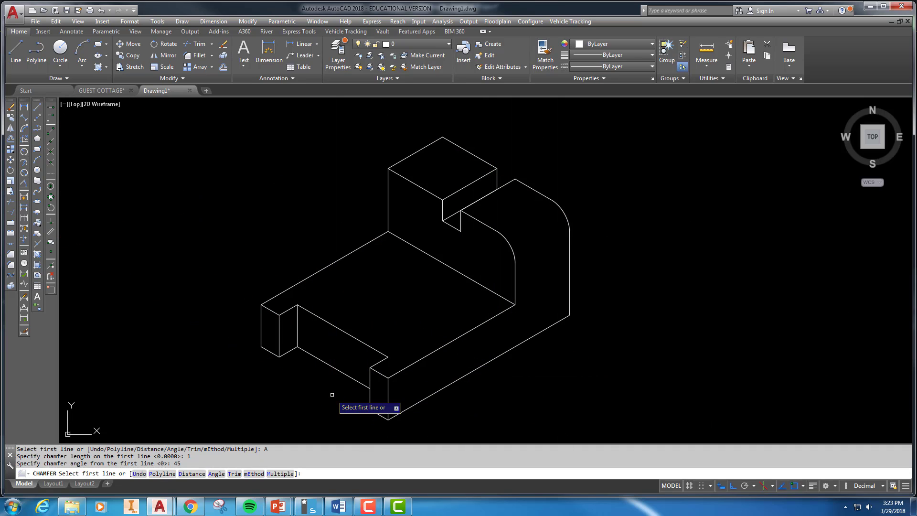
{"action": "left_click", "coordinate": [387, 391]}
{"action": "left_click", "coordinate": [405, 367]}
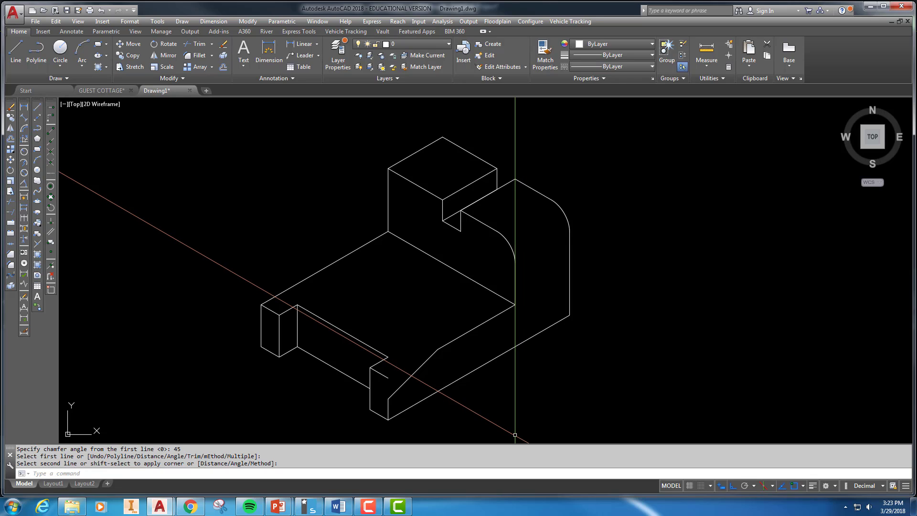
Step: Undo the previous chamfer and bevel the front block's first corner with a 1 × 1 chamfer
{"action": "key", "text": "ctrl+z"}
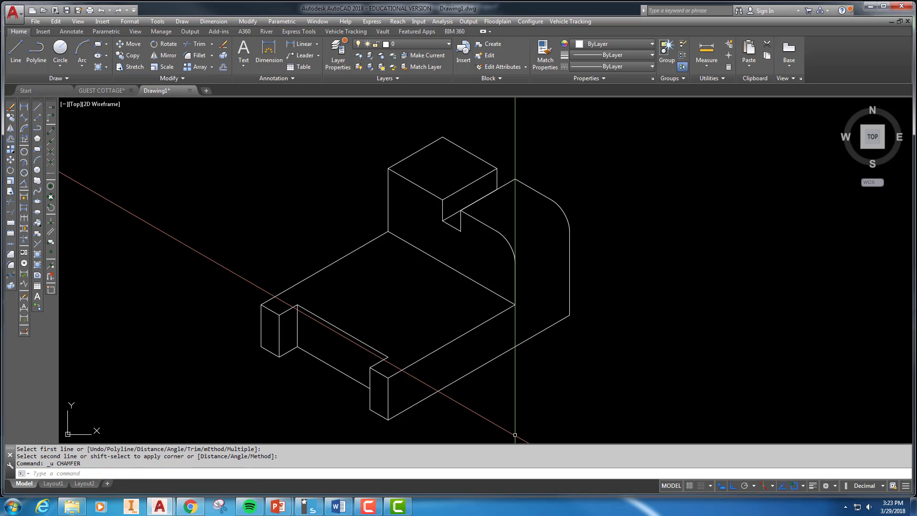
{"action": "type", "text": "c"}
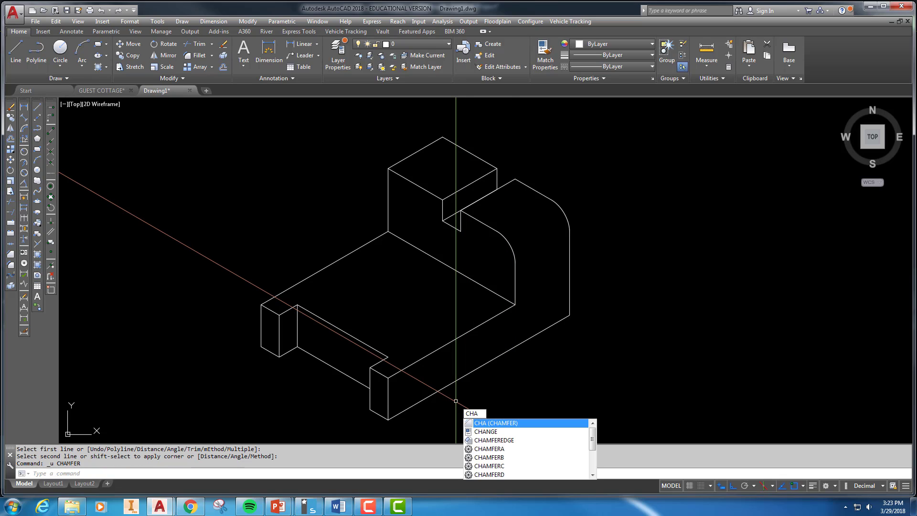
{"action": "key", "text": "Return"}
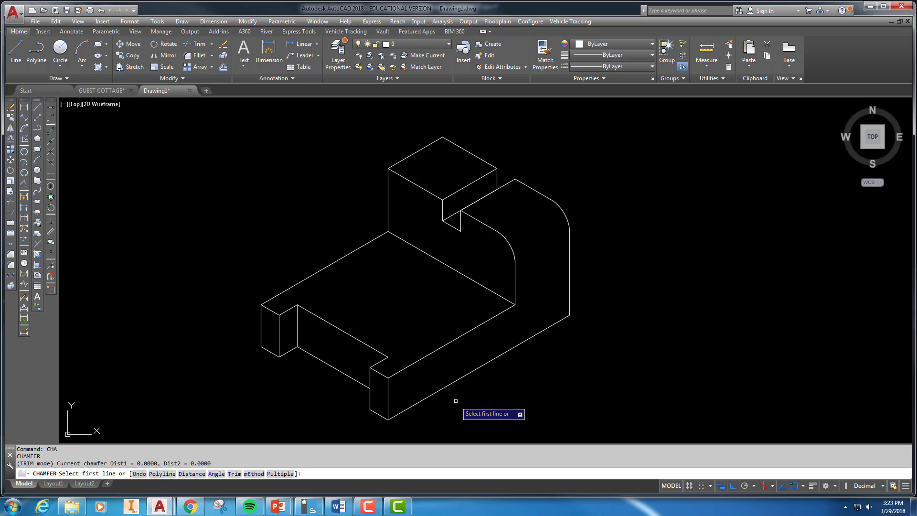
{"action": "left_click", "coordinate": [192, 474]}
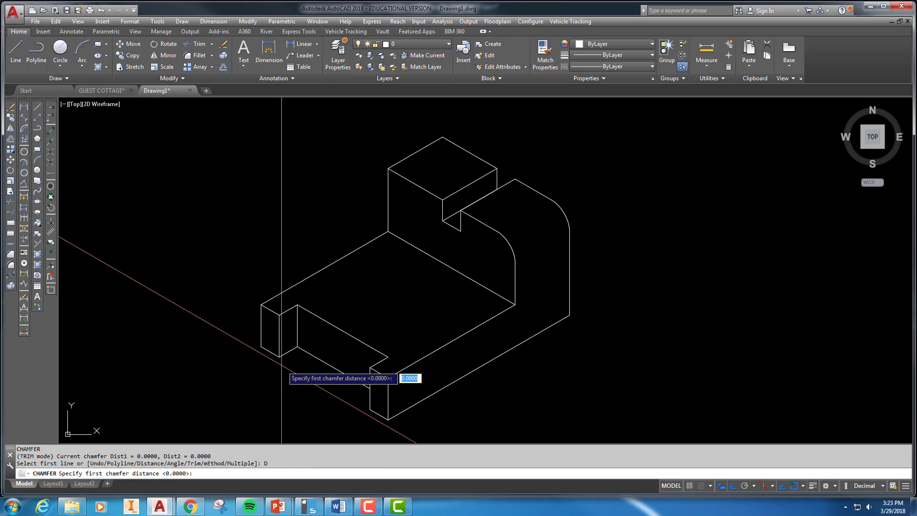
{"action": "type", "text": "1"}
{"action": "key", "text": "Return"}
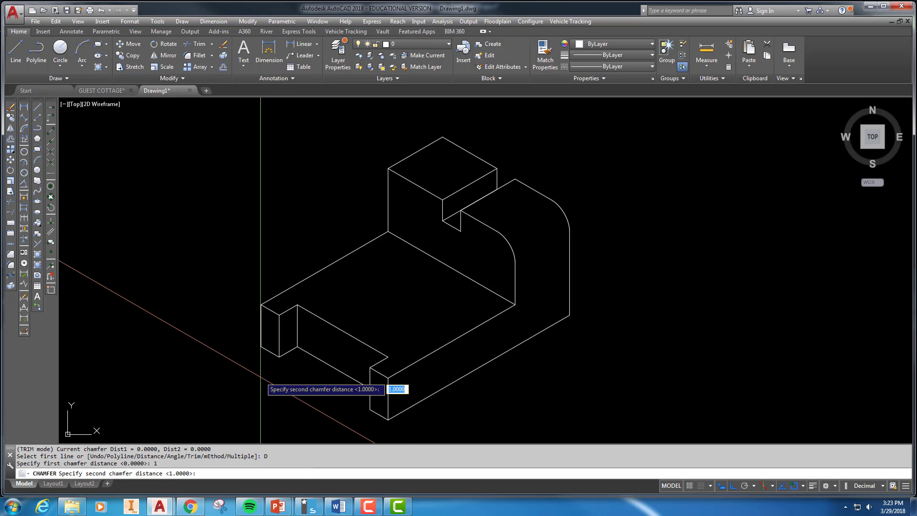
{"action": "key", "text": "Return"}
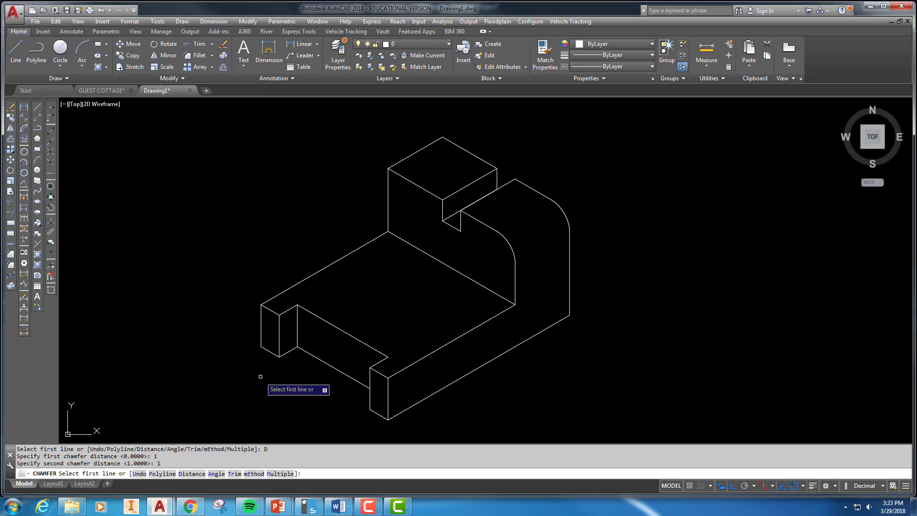
{"action": "left_click", "coordinate": [389, 388]}
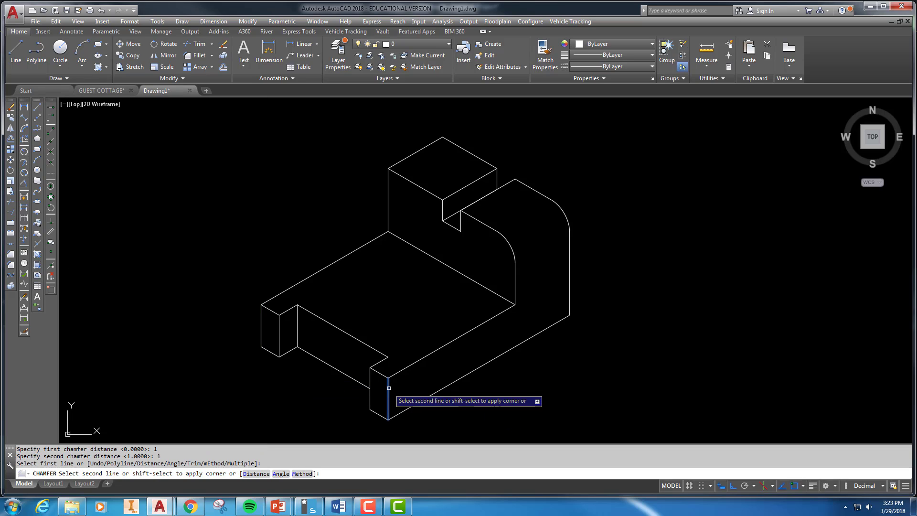
{"action": "left_click", "coordinate": [401, 370]}
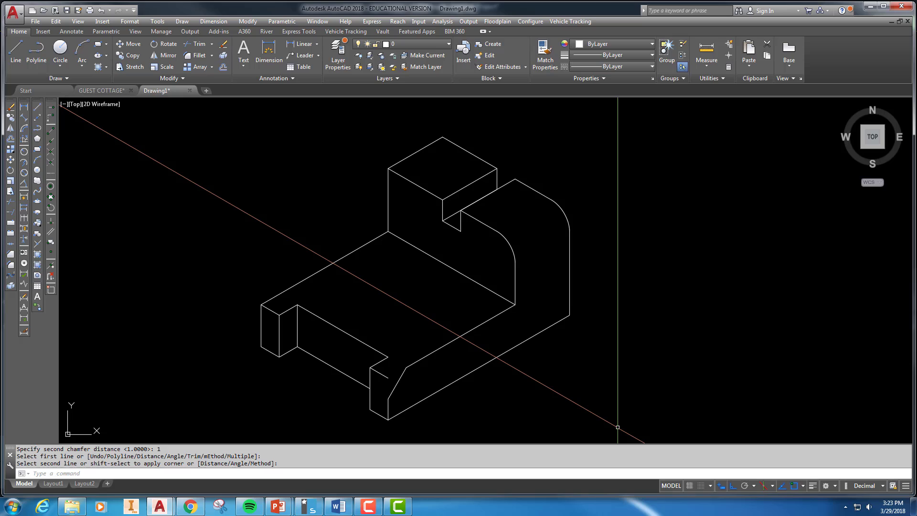
Step: Chamfer the front block's next corner with the same 1 × 1 distances
{"action": "key", "text": "Return"}
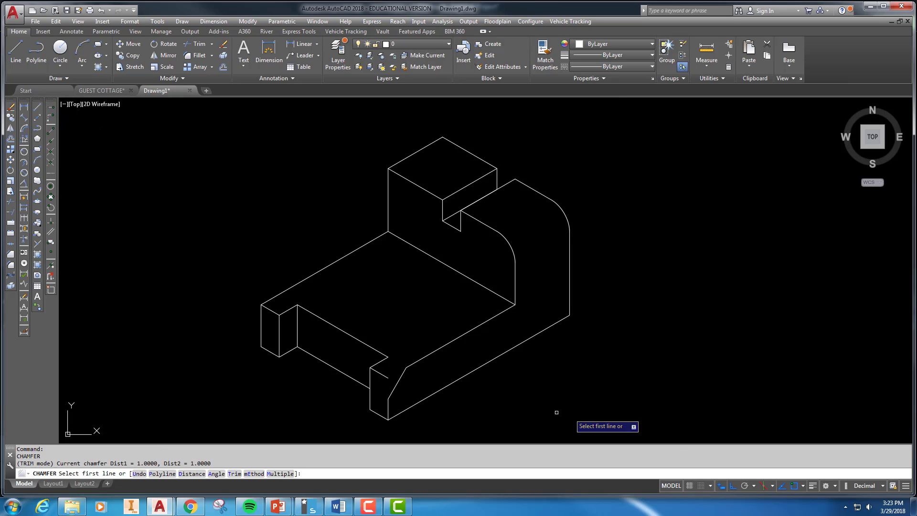
{"action": "left_click", "coordinate": [370, 383]}
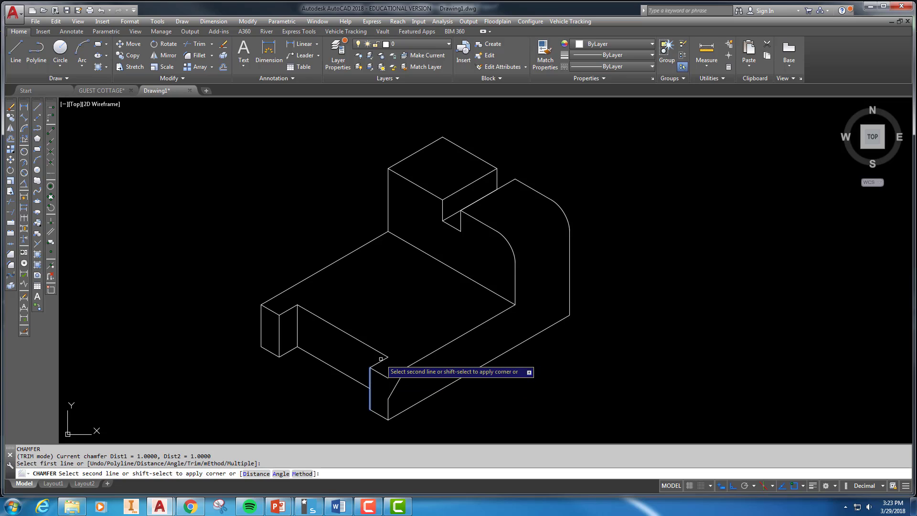
{"action": "left_click", "coordinate": [381, 361]}
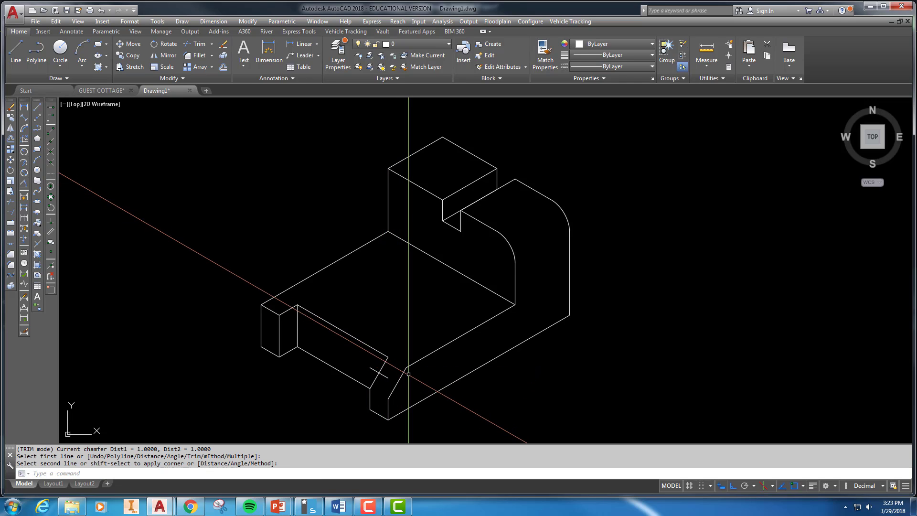
{"action": "key", "text": "Escape"}
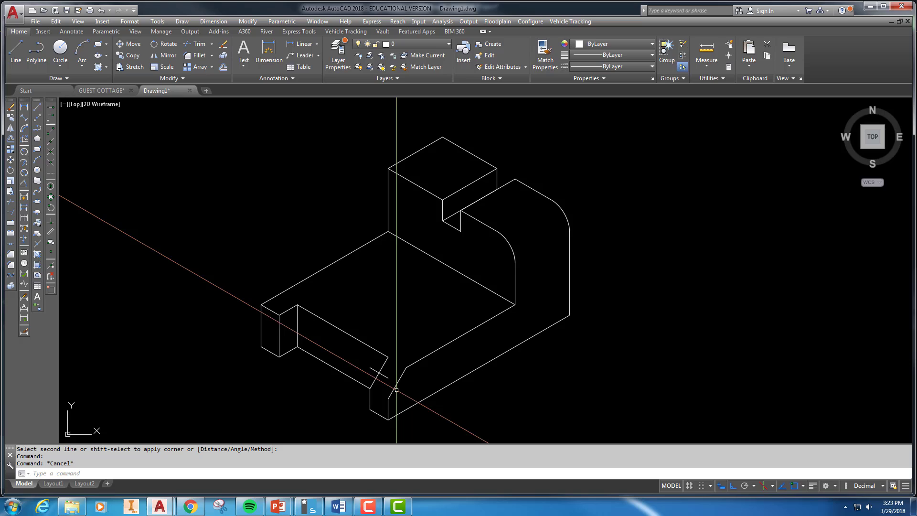
Step: Erase the stray segment near the chamfer and stretch the block's upper edge to the chamfer corner
{"action": "left_click", "coordinate": [377, 372]}
{"action": "key", "text": "Delete"}
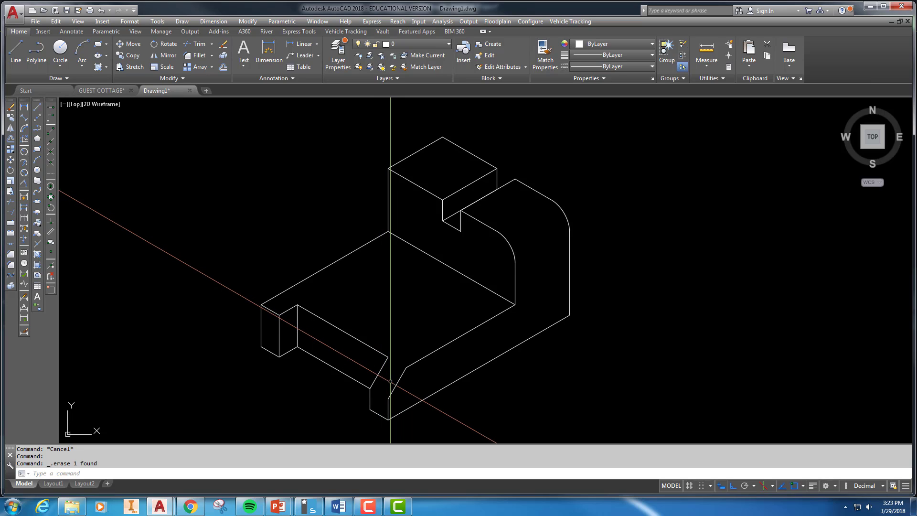
{"action": "left_click", "coordinate": [374, 347]}
{"action": "left_click", "coordinate": [387, 362]}
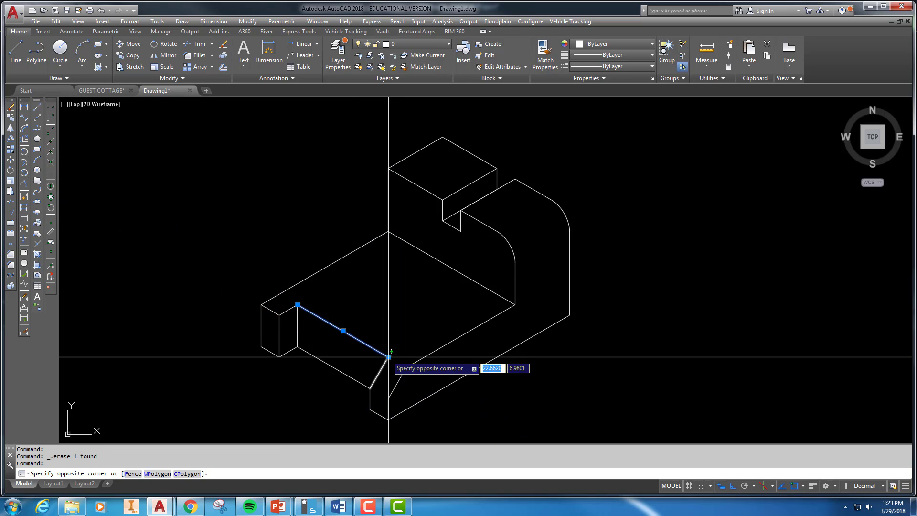
{"action": "key", "text": "Escape"}
{"action": "left_click", "coordinate": [380, 352]}
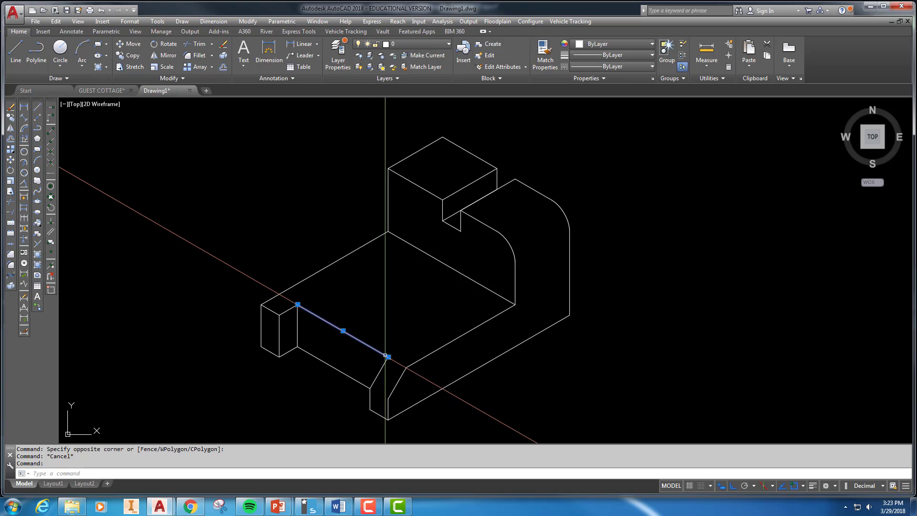
{"action": "left_click", "coordinate": [389, 357]}
{"action": "left_click", "coordinate": [406, 368]}
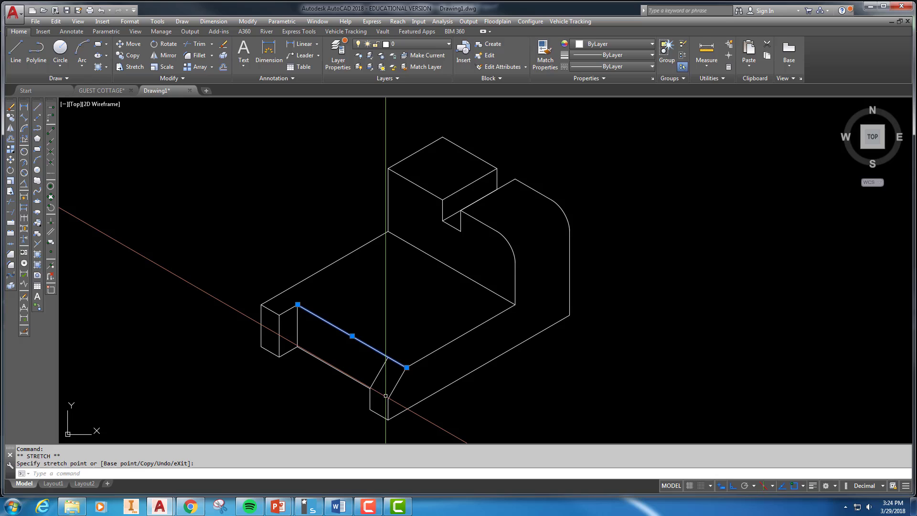
Step: Draw a line from the chamfer corner down to the chamfer's lower corner
{"action": "type", "text": "L"}
{"action": "key", "text": "Return"}
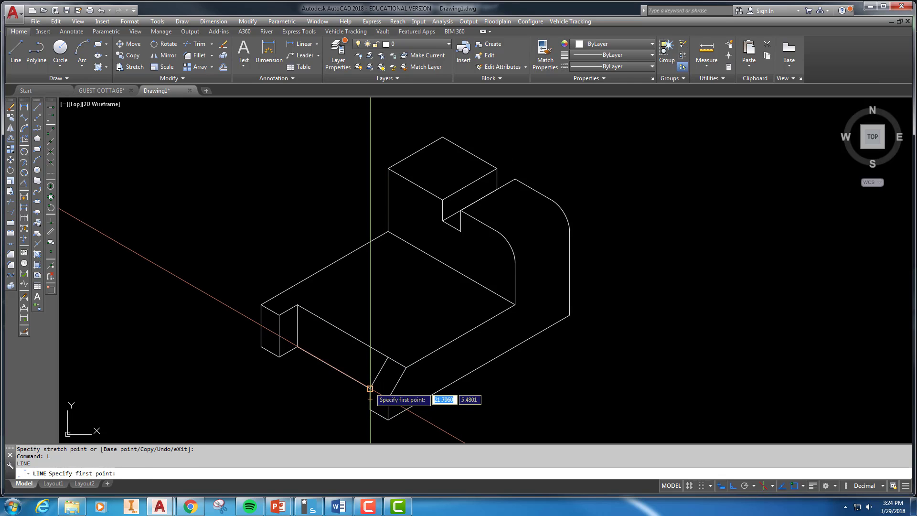
{"action": "left_click", "coordinate": [370, 388]}
{"action": "left_click", "coordinate": [387, 399]}
{"action": "key", "text": "Return"}
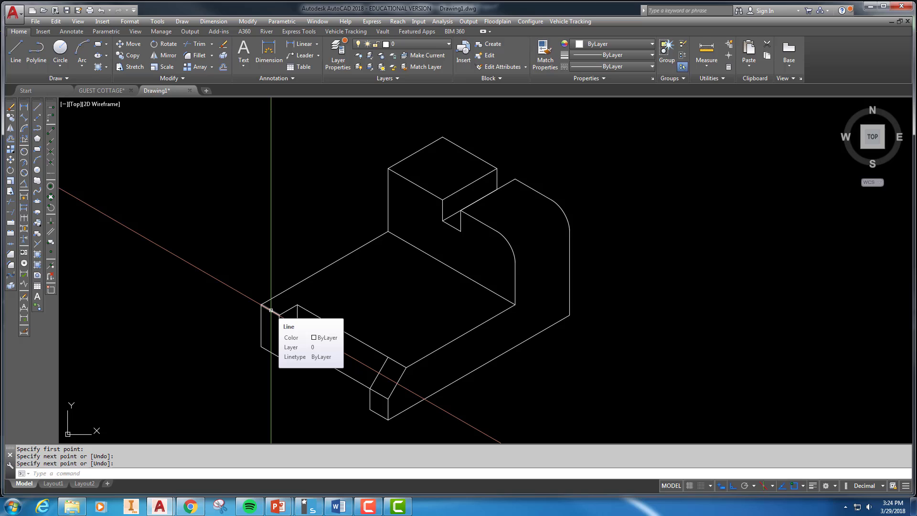
{"action": "type", "text": "O"}
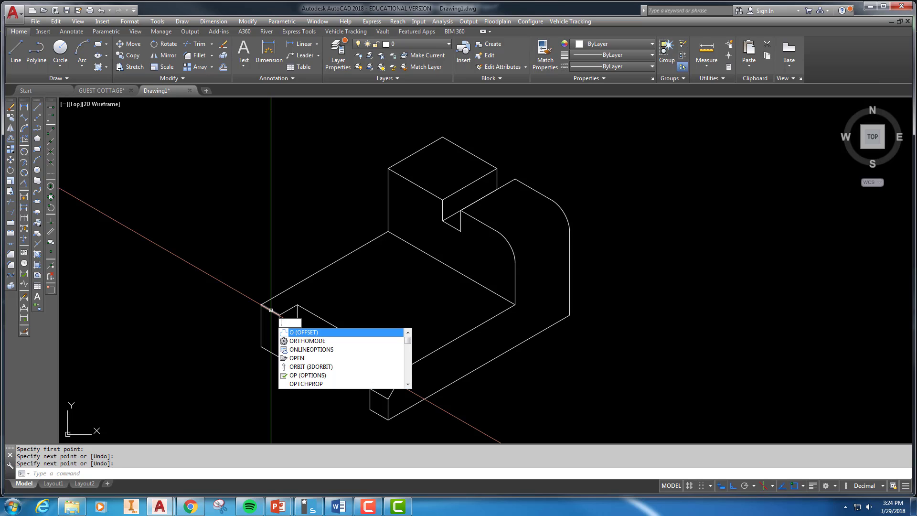
{"action": "key", "text": "BackSpace"}
Step: Copy the block's short top edge 1 unit straight down and 1 unit back along 30° in Isoplane Top
{"action": "type", "text": "CO"}
{"action": "key", "text": "Return"}
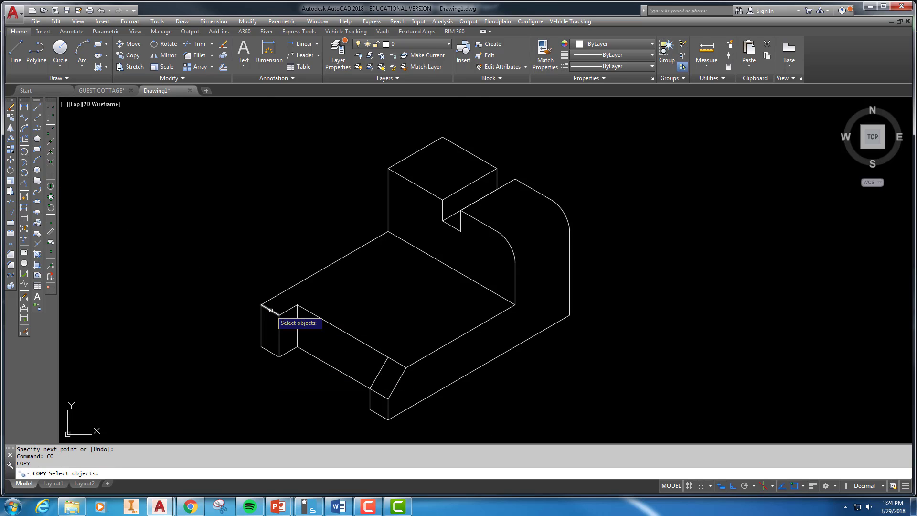
{"action": "scroll", "coordinate": [271, 310], "scroll_direction": "up", "scroll_amount": 2}
{"action": "left_click", "coordinate": [270, 310]}
{"action": "key", "text": "Return"}
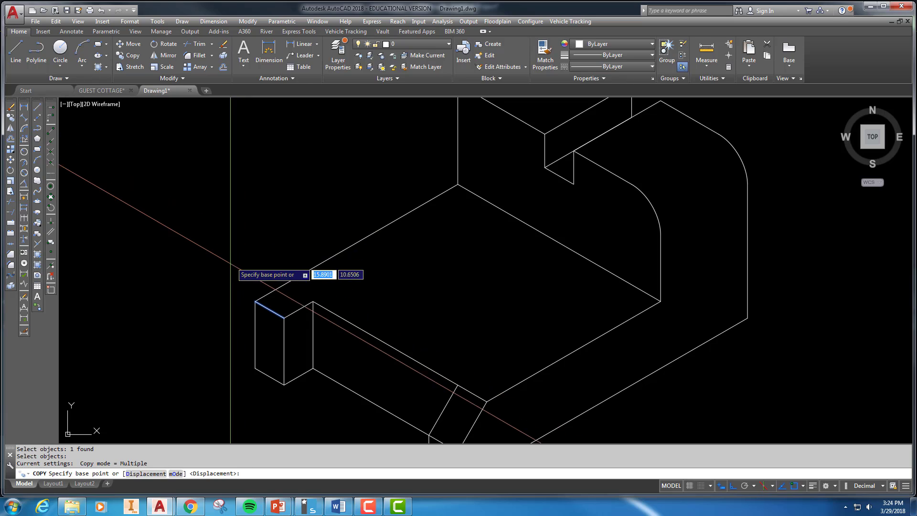
{"action": "left_click", "coordinate": [230, 263]}
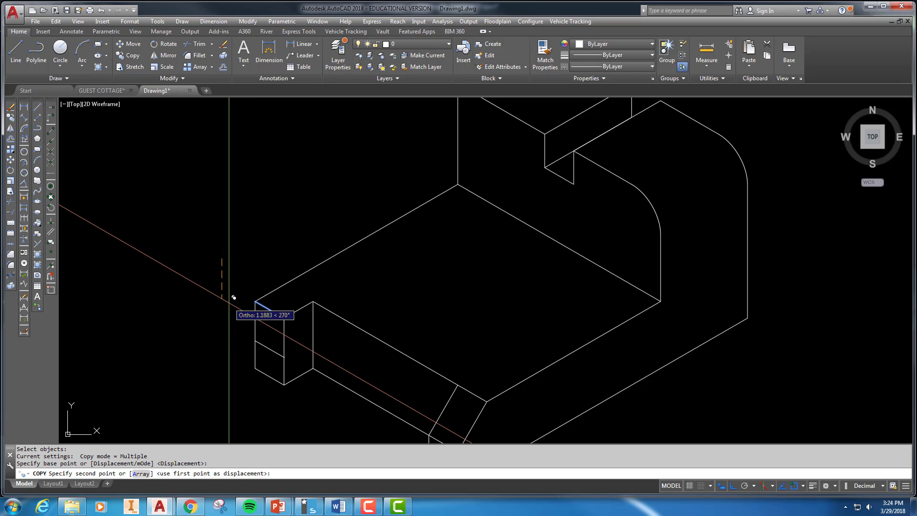
{"action": "type", "text": "1"}
{"action": "key", "text": "Return"}
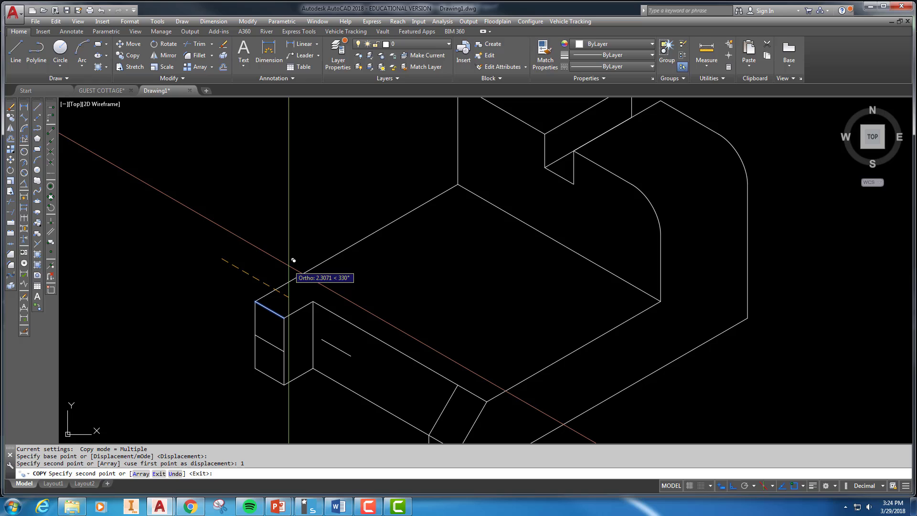
{"action": "key", "text": "F5"}
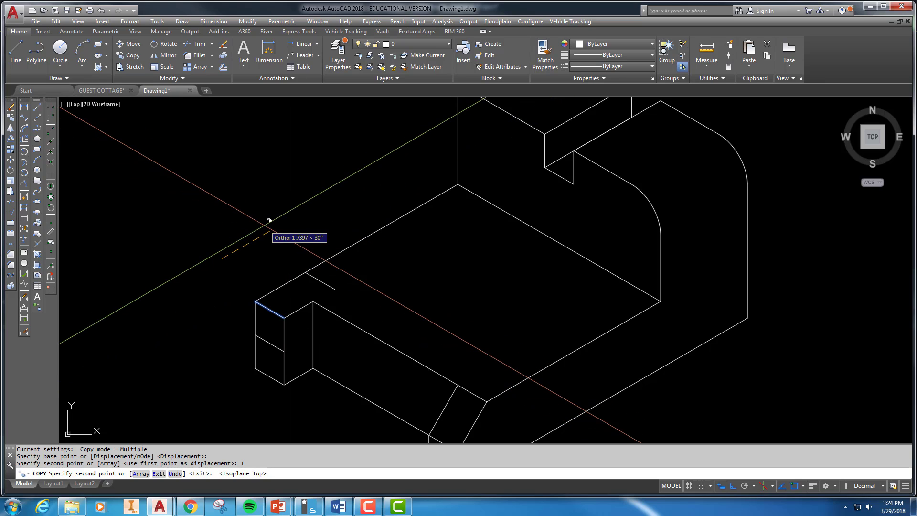
{"action": "type", "text": "1"}
{"action": "key", "text": "Return"}
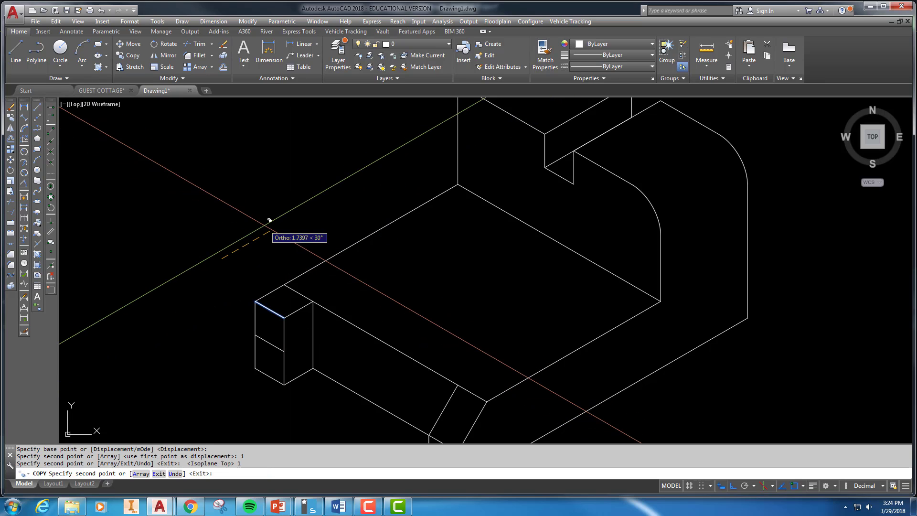
{"action": "scroll", "coordinate": [266, 246], "scroll_direction": "up", "scroll_amount": 1}
{"action": "scroll", "coordinate": [266, 246], "scroll_direction": "down", "scroll_amount": 3}
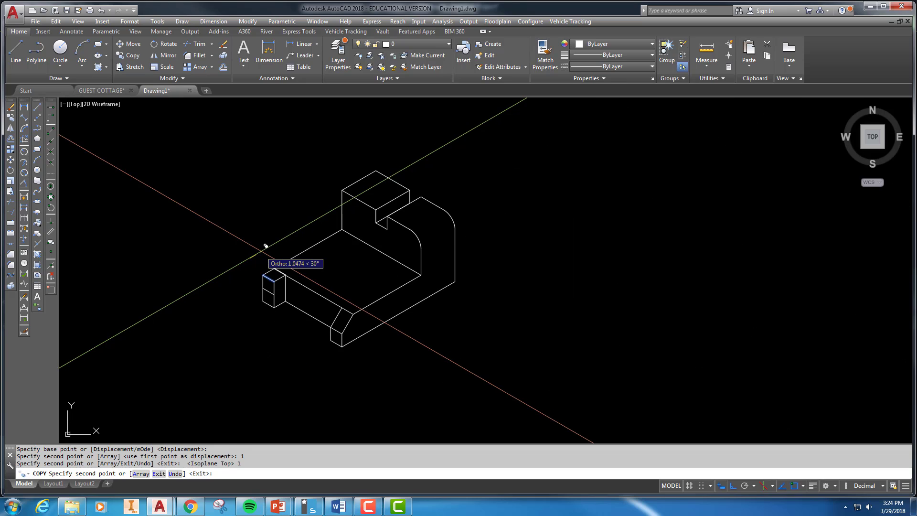
{"action": "key", "text": "Escape"}
Step: Draw a line from the box corner along the 30° axis and delete an unwanted line below it
{"action": "type", "text": "L"}
{"action": "key", "text": "Return"}
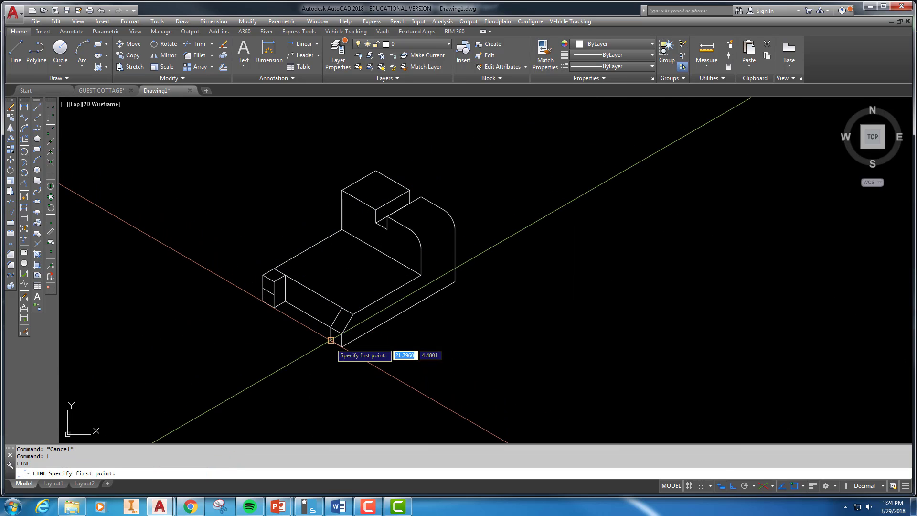
{"action": "left_click", "coordinate": [274, 295]}
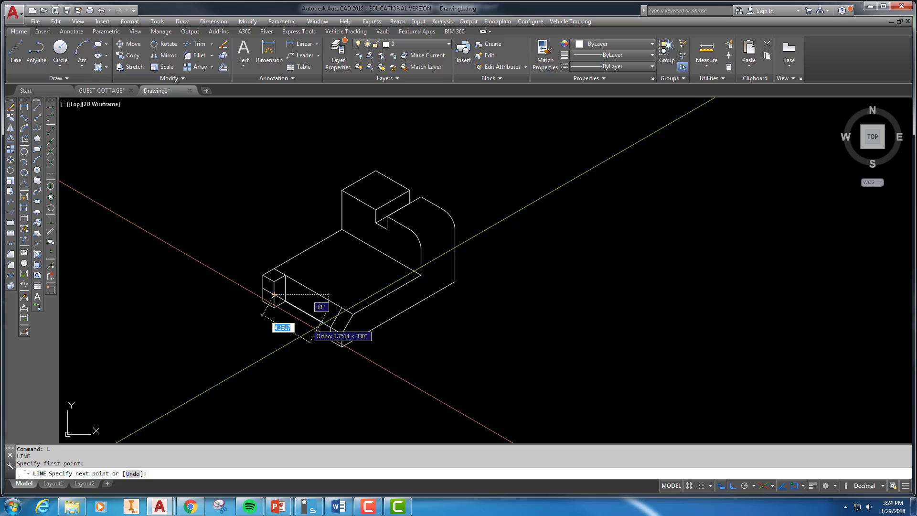
{"action": "left_click", "coordinate": [394, 365]}
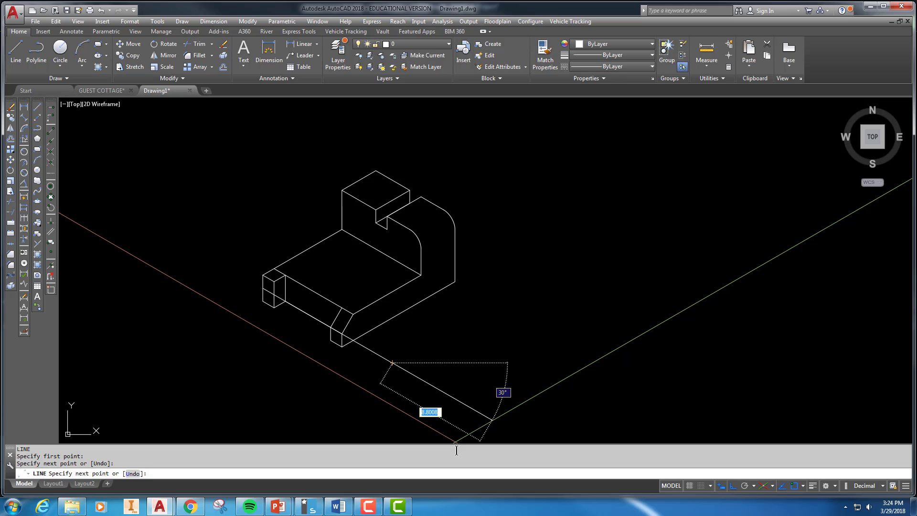
{"action": "key", "text": "Escape"}
{"action": "key", "text": "Escape"}
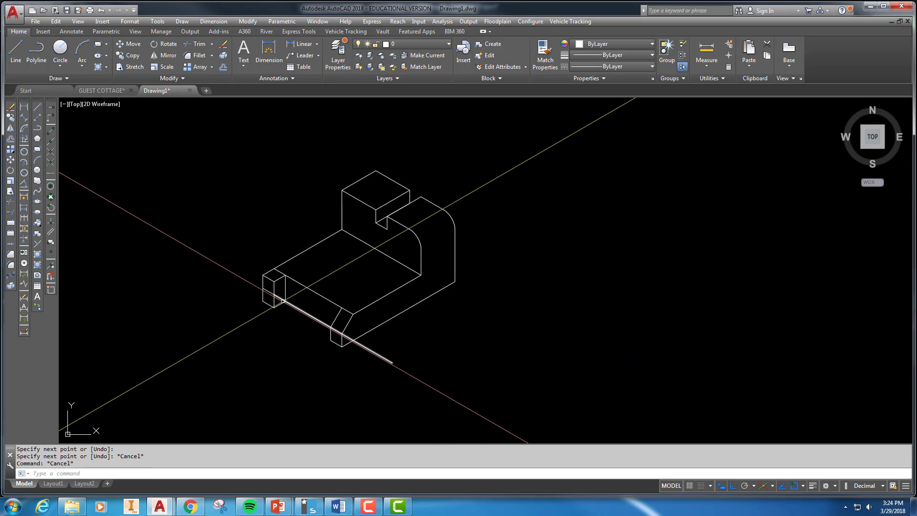
{"action": "left_click", "coordinate": [385, 364]}
{"action": "left_click", "coordinate": [376, 353]}
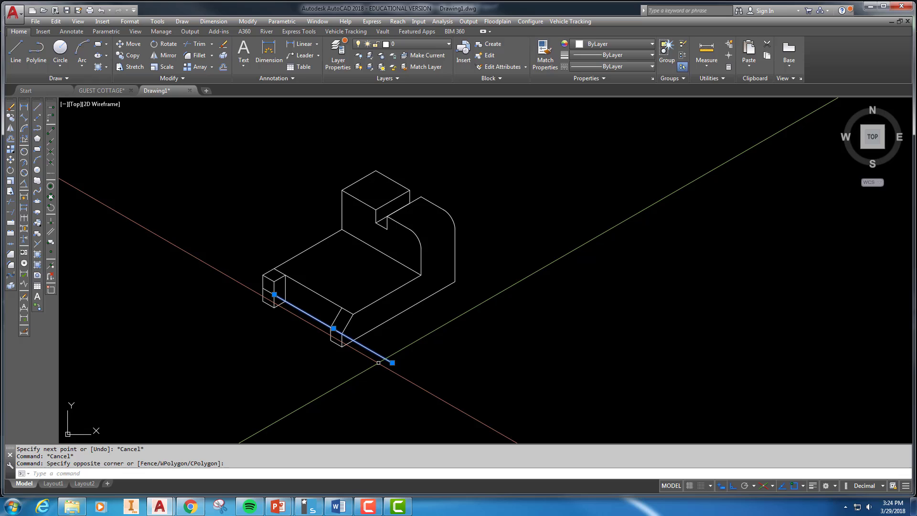
{"action": "key", "text": "Delete"}
Step: Delete a short box edge and draw the sloped chamfer line up to the box's top
{"action": "scroll", "coordinate": [302, 240], "scroll_direction": "up", "scroll_amount": 4}
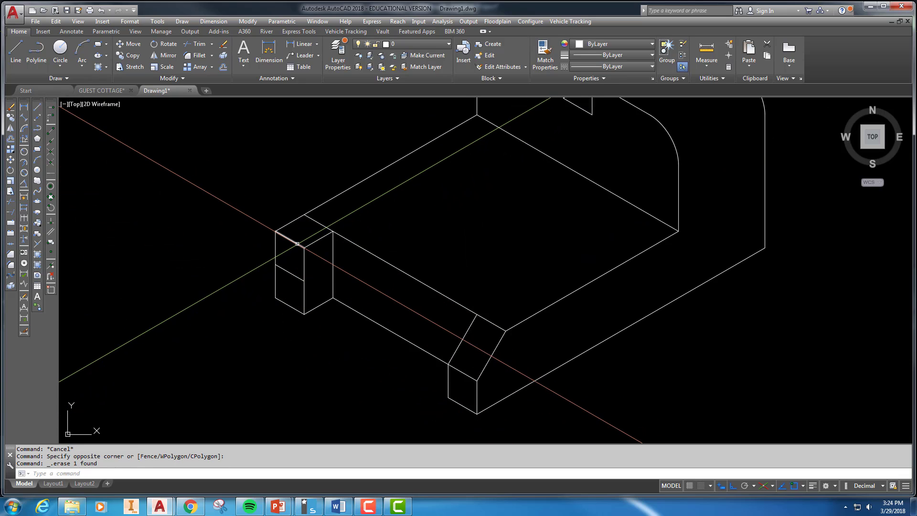
{"action": "left_click", "coordinate": [294, 242]}
{"action": "key", "text": "Delete"}
{"action": "type", "text": "L"}
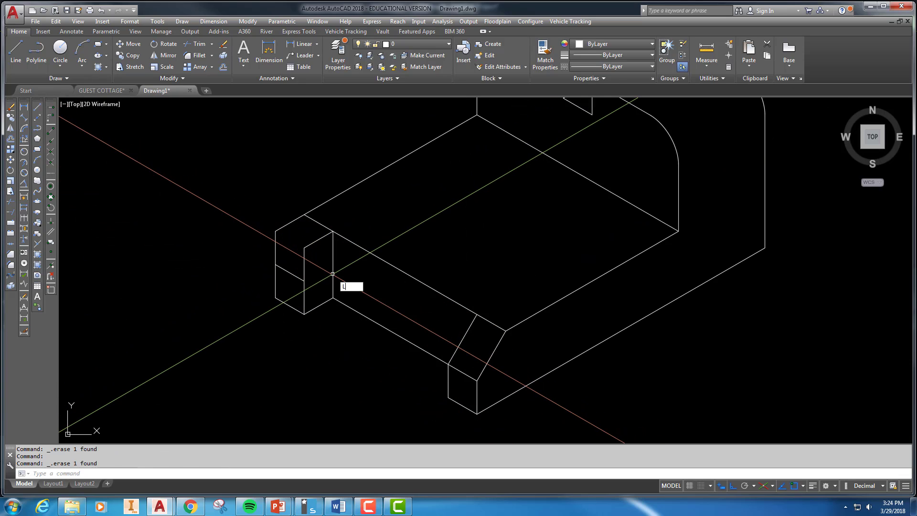
{"action": "type", "text": "I"}
{"action": "key", "text": "Return"}
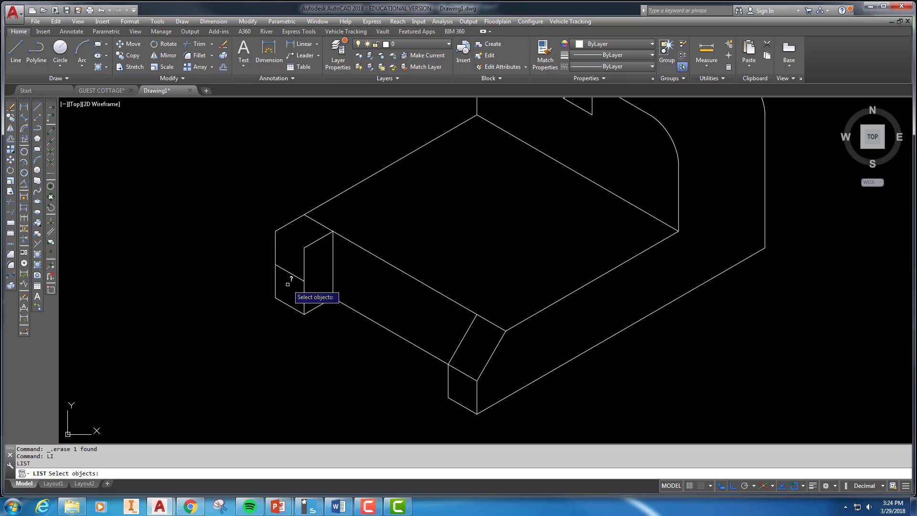
{"action": "key", "text": "Escape"}
{"action": "type", "text": "L"}
{"action": "key", "text": "Return"}
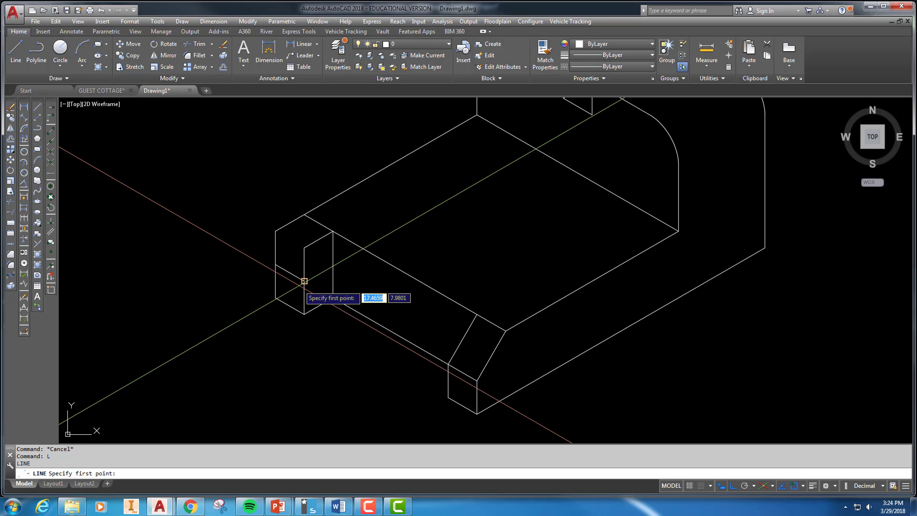
{"action": "left_click", "coordinate": [303, 282]}
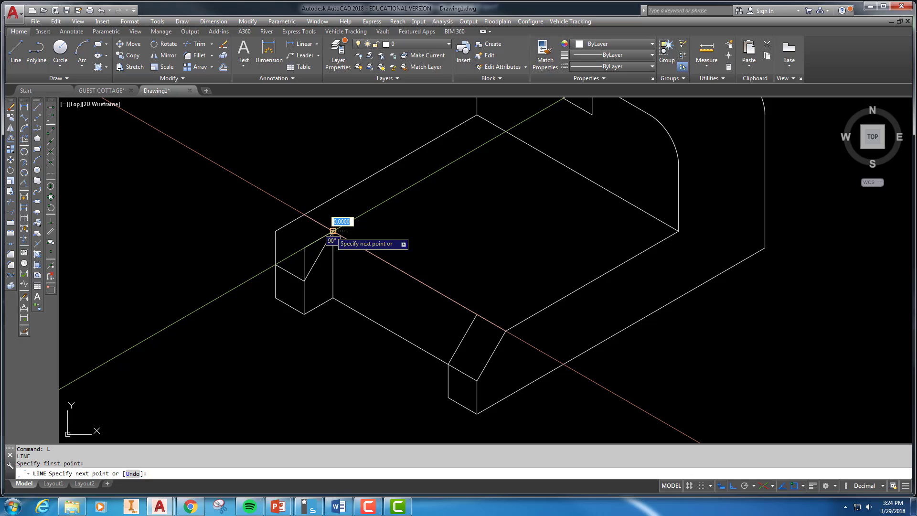
{"action": "left_click", "coordinate": [305, 214]}
{"action": "key", "text": "Return"}
{"action": "key", "text": "Return"}
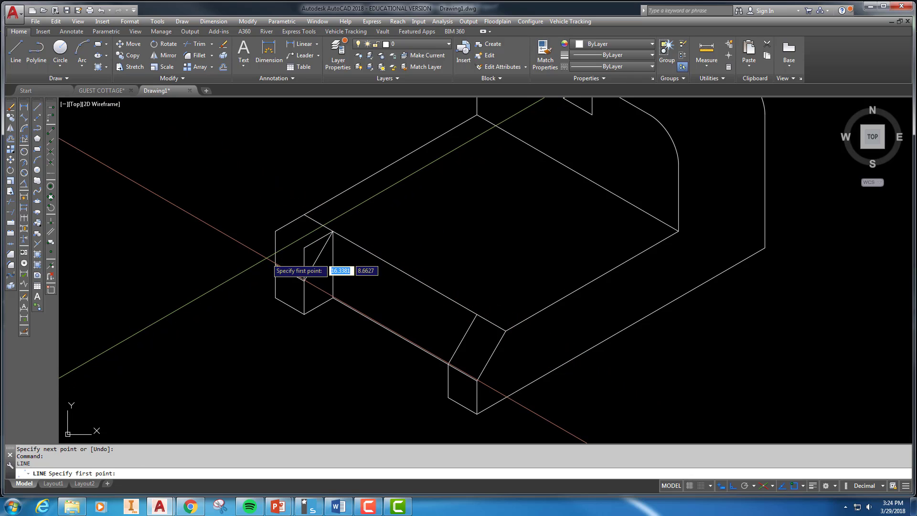
{"action": "left_click", "coordinate": [275, 263]}
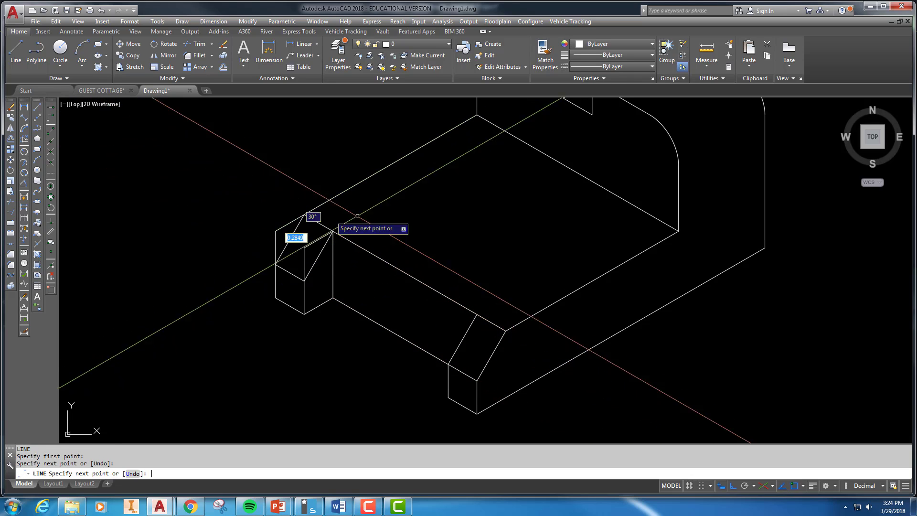
{"action": "key", "text": "Escape"}
Step: Trim the leftover vertical edges inside the small box and erase the remaining short line
{"action": "type", "text": "tr"}
{"action": "key", "text": "Return"}
{"action": "key", "text": "Return"}
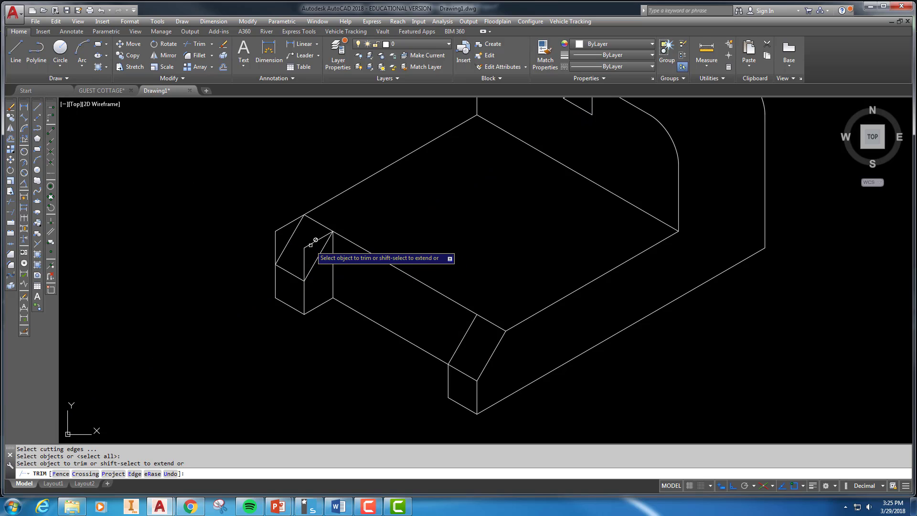
{"action": "left_click", "coordinate": [304, 256]}
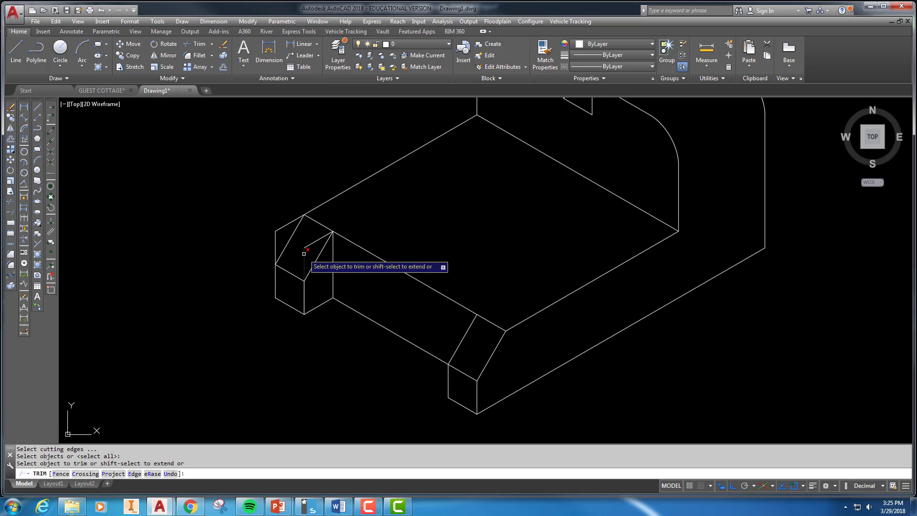
{"action": "left_click", "coordinate": [275, 244]}
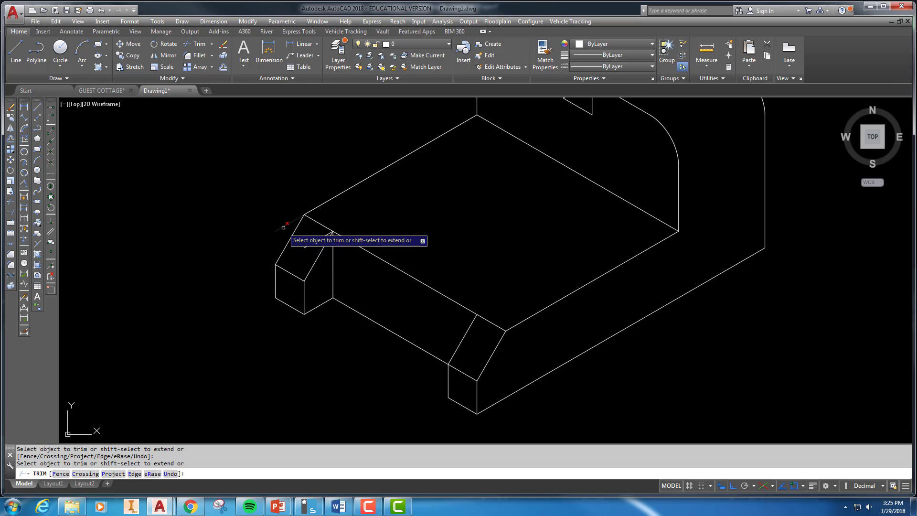
{"action": "left_click", "coordinate": [324, 234]}
{"action": "key", "text": "Escape"}
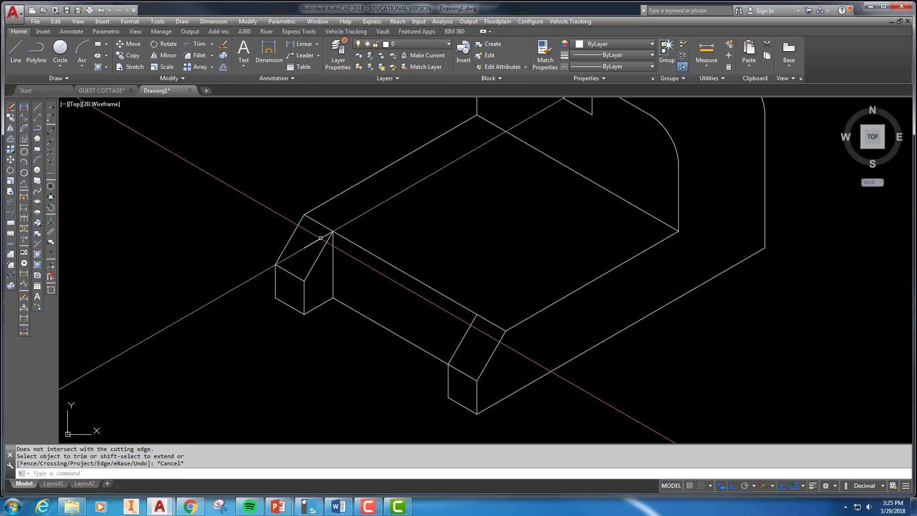
{"action": "left_click", "coordinate": [321, 237]}
{"action": "key", "text": "Delete"}
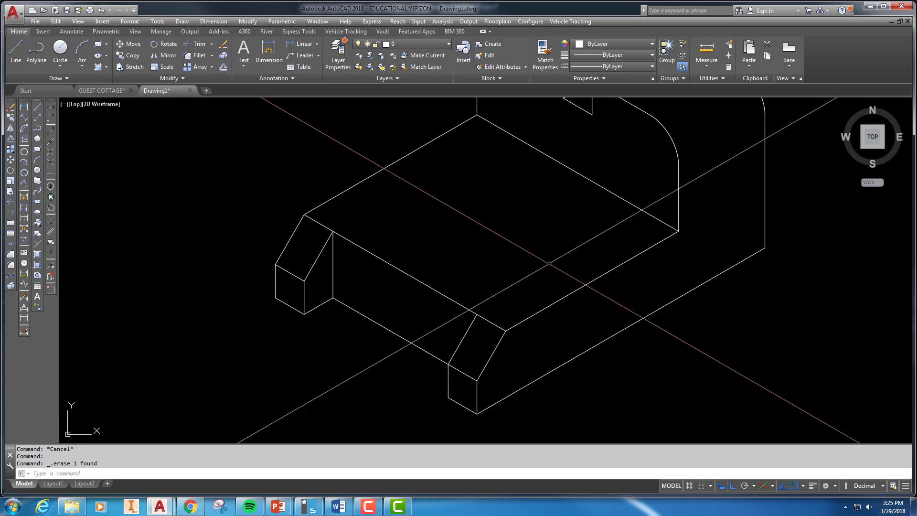
{"action": "scroll", "coordinate": [507, 268], "scroll_direction": "up", "scroll_amount": 3}
{"action": "scroll", "coordinate": [470, 264], "scroll_direction": "down", "scroll_amount": 5}
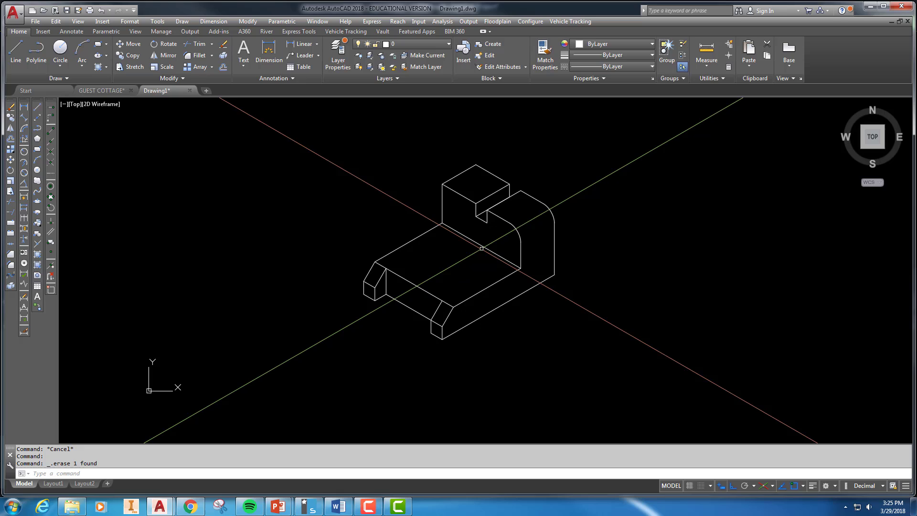
Step: Copy the base's front top edge 3 units along the 30° direction
{"action": "left_click", "coordinate": [430, 292]}
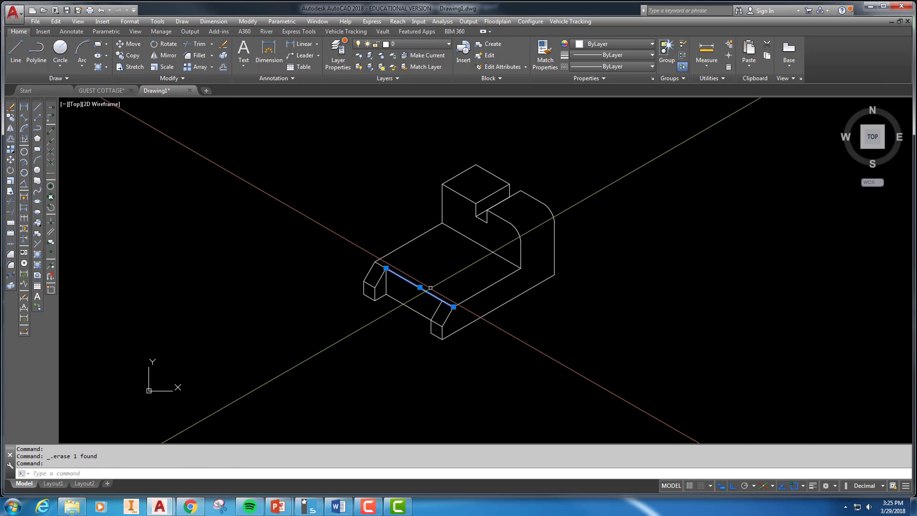
{"action": "type", "text": "co"}
{"action": "key", "text": "Return"}
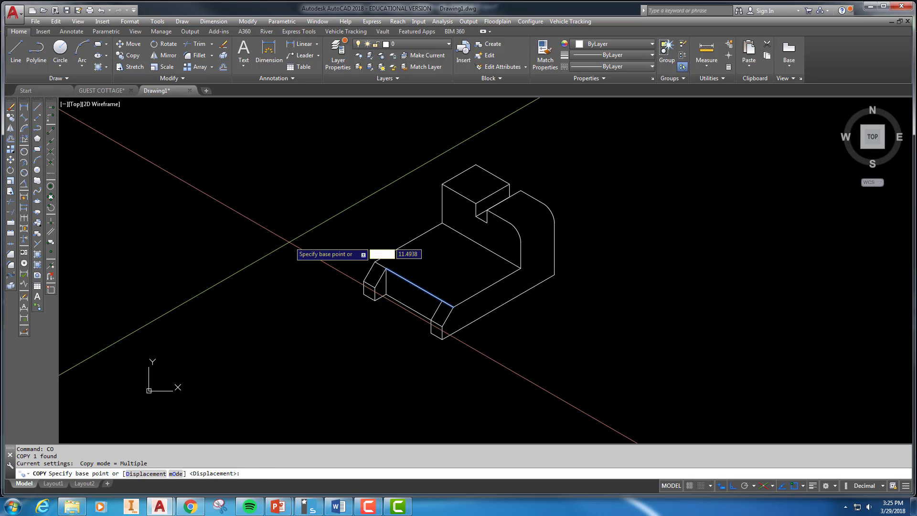
{"action": "left_click", "coordinate": [289, 242]}
{"action": "type", "text": "3"}
{"action": "key", "text": "Return"}
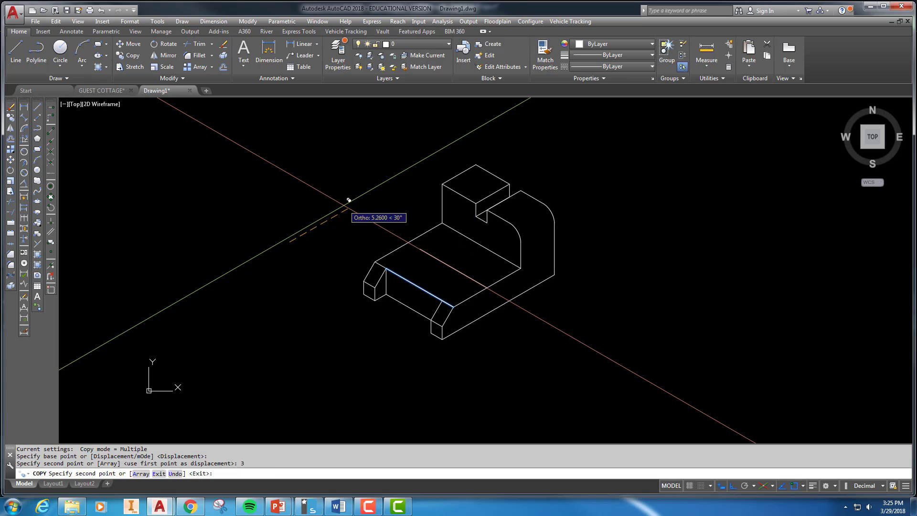
{"action": "key", "text": "Return"}
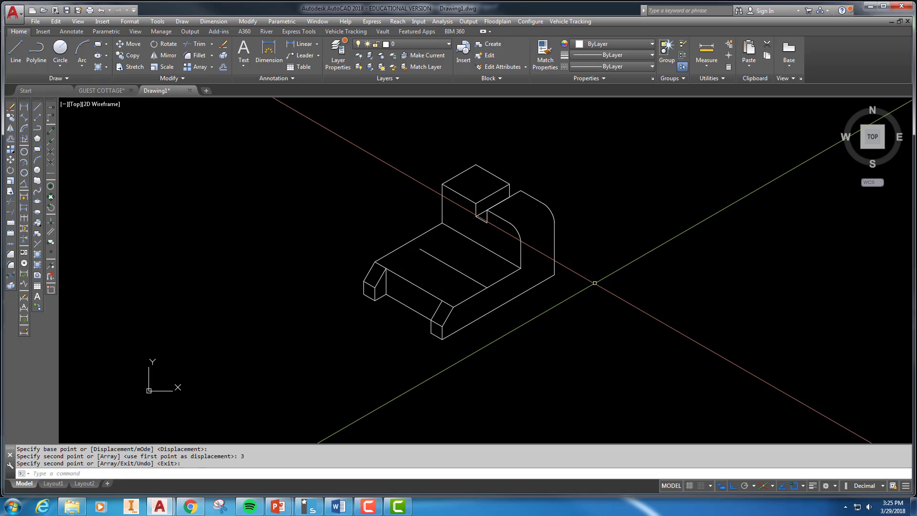
Step: Copy the top-face edge 3.5 units inward to form the second hole centre line
{"action": "type", "text": "co"}
{"action": "key", "text": "Return"}
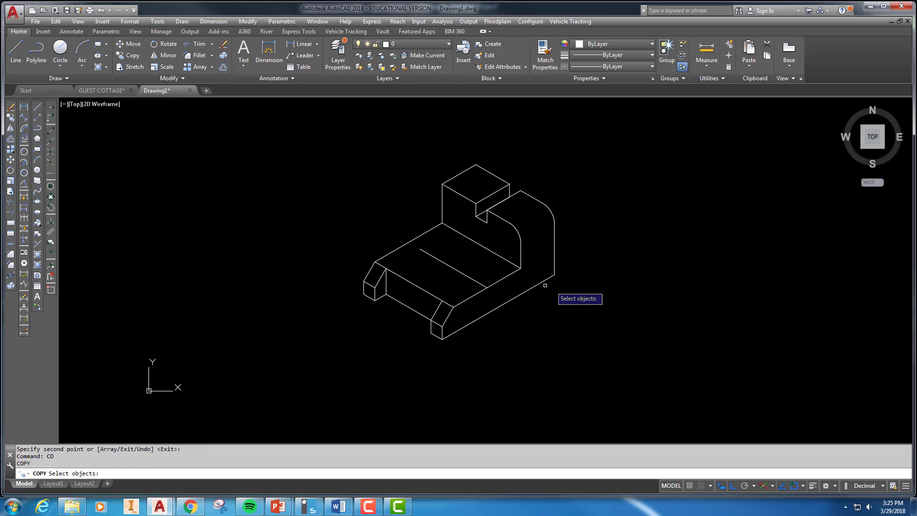
{"action": "left_click", "coordinate": [473, 292]}
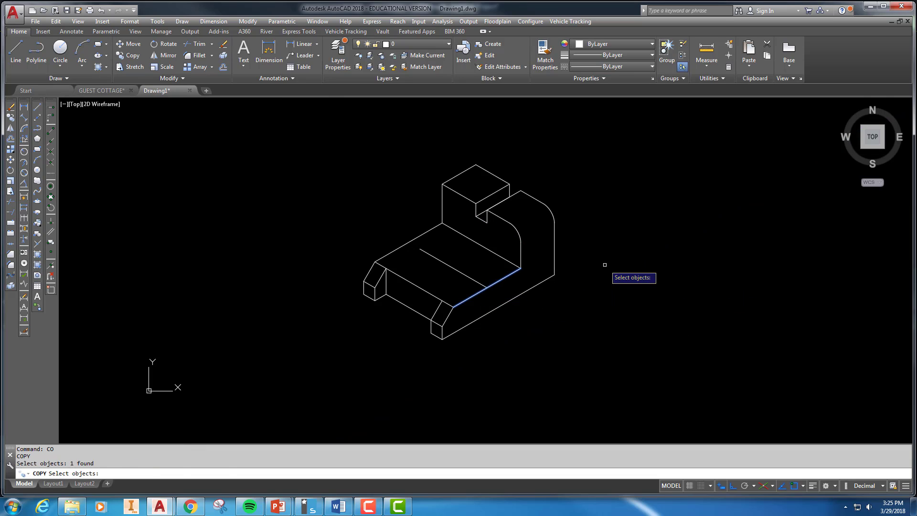
{"action": "key", "text": "Return"}
{"action": "left_click", "coordinate": [653, 210]}
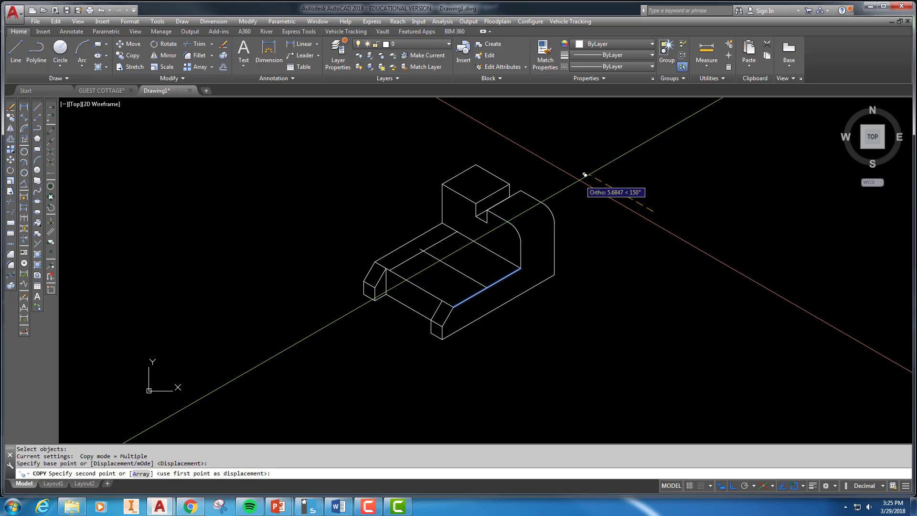
{"action": "type", "text": "3.5"}
{"action": "key", "text": "Return"}
{"action": "key", "text": "Escape"}
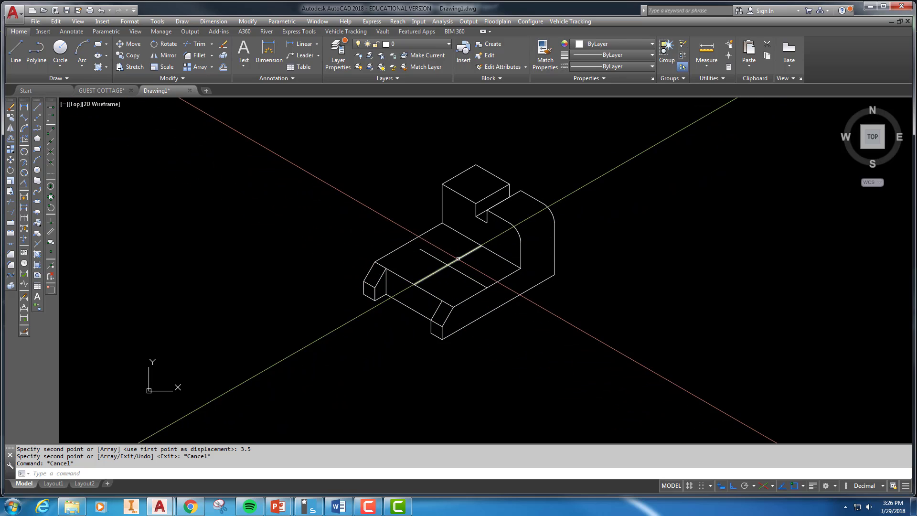
Step: Draw a 2-diameter isocircle centred where the centre lines cross on the base's top face
{"action": "type", "text": "el"}
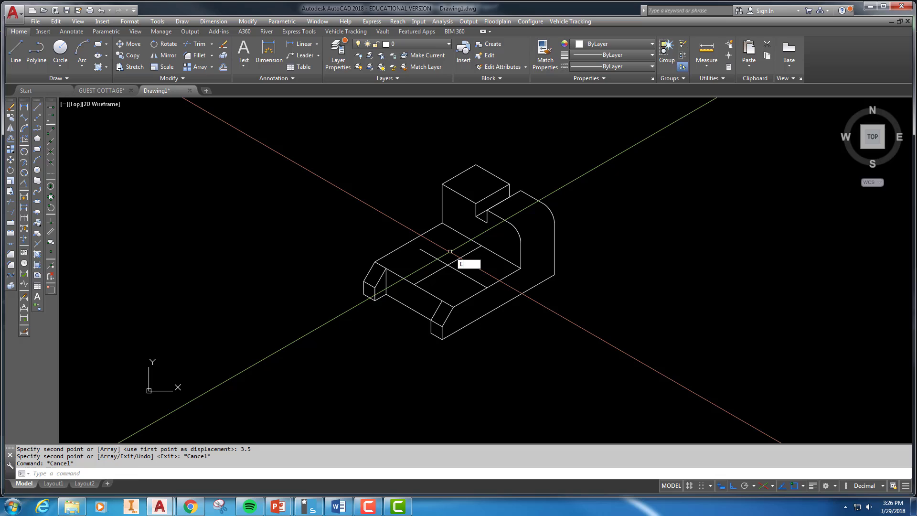
{"action": "key", "text": "Return"}
{"action": "type", "text": "i"}
{"action": "key", "text": "Return"}
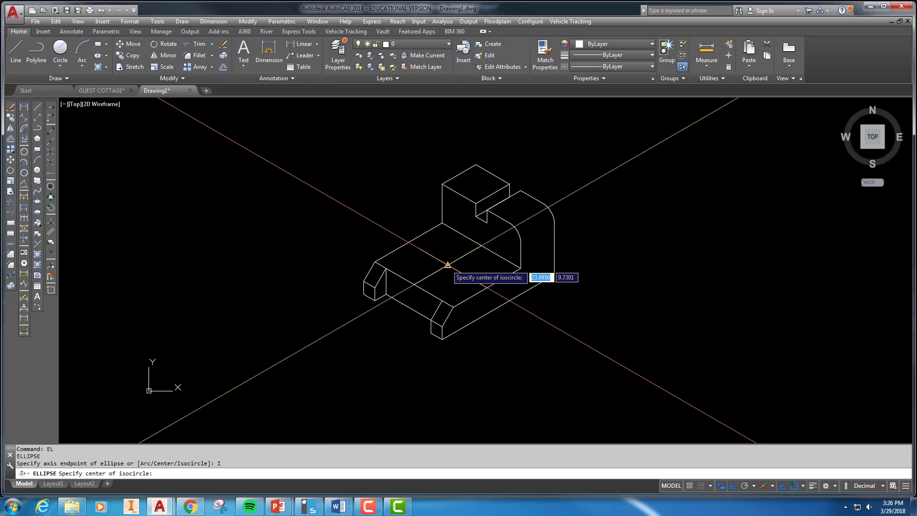
{"action": "left_click", "coordinate": [448, 264]}
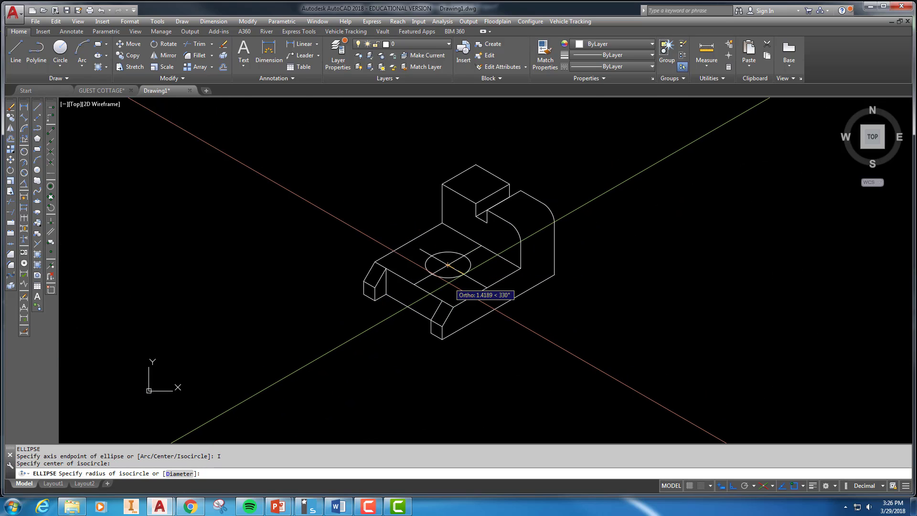
{"action": "type", "text": "D"}
{"action": "key", "text": "Return"}
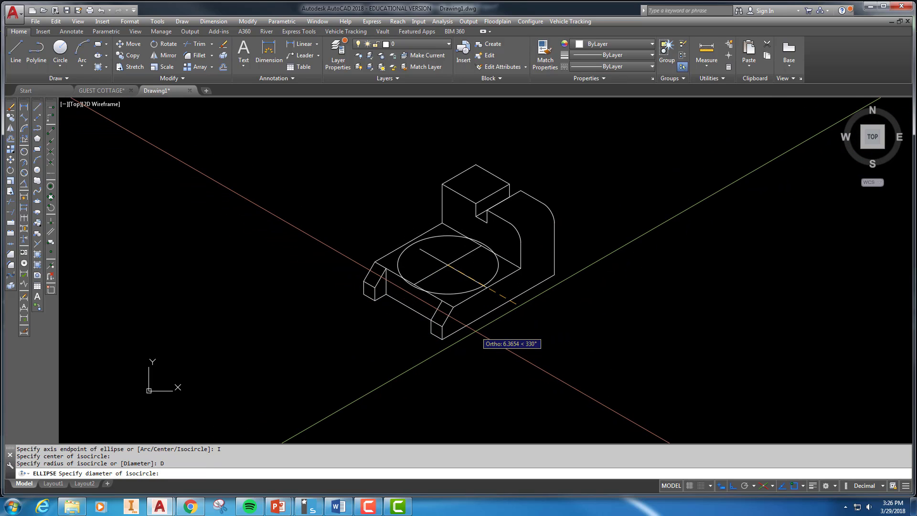
{"action": "type", "text": "2"}
{"action": "key", "text": "Return"}
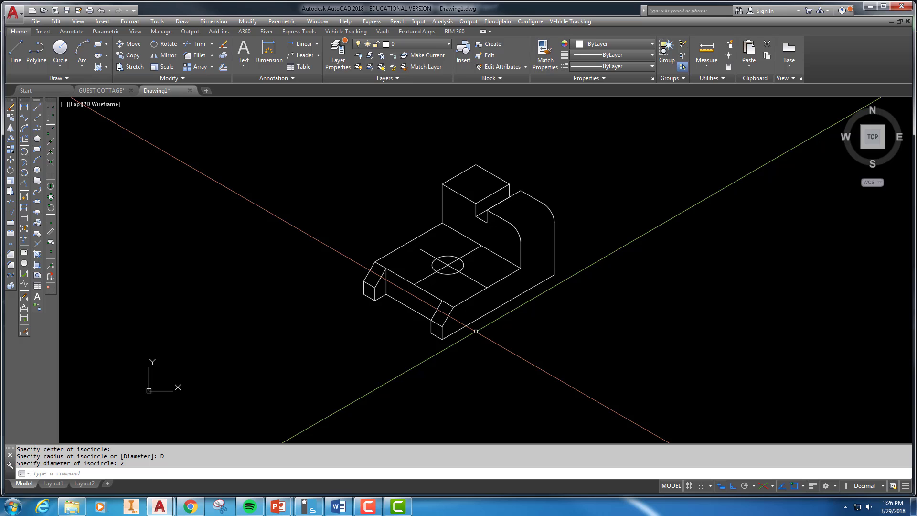
{"action": "key", "text": "Escape"}
{"action": "key", "text": "Escape"}
Step: Erase the two centre lines crossing at the new hole
{"action": "left_click", "coordinate": [444, 262]}
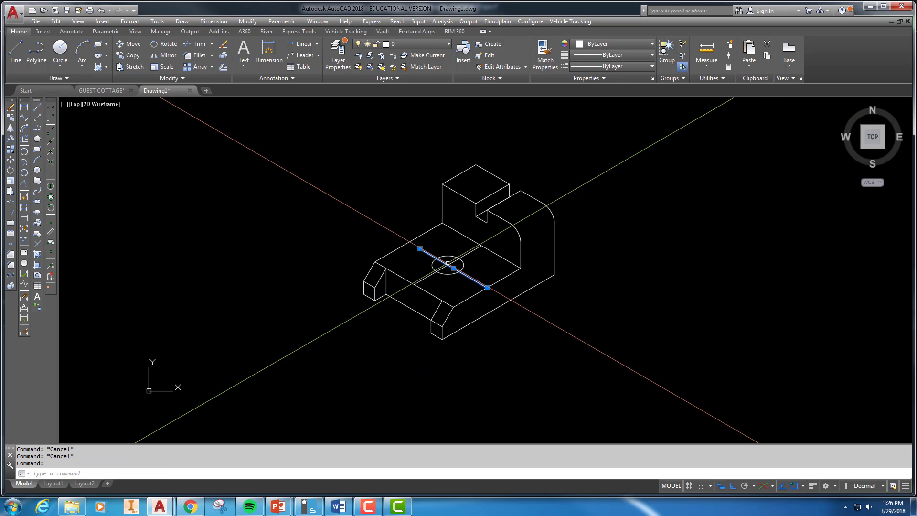
{"action": "left_click", "coordinate": [452, 262]}
{"action": "key", "text": "Delete"}
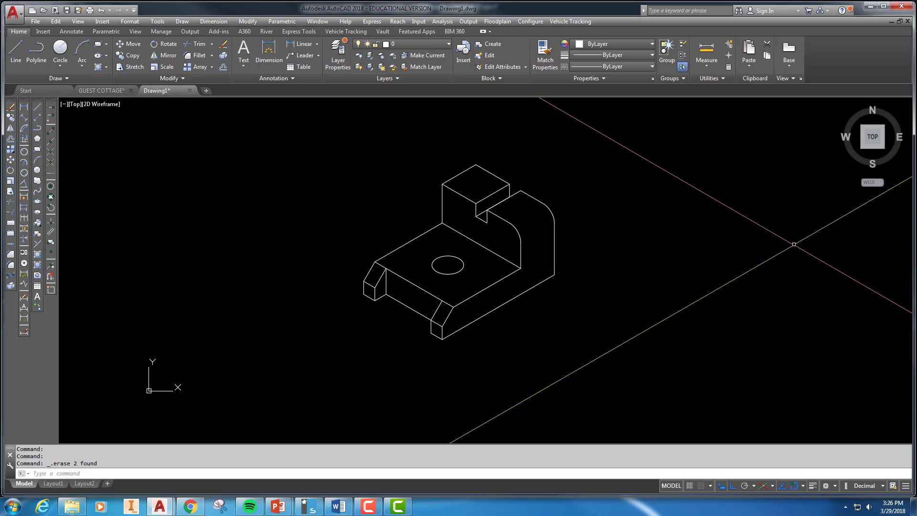
{"action": "key", "text": "Return"}
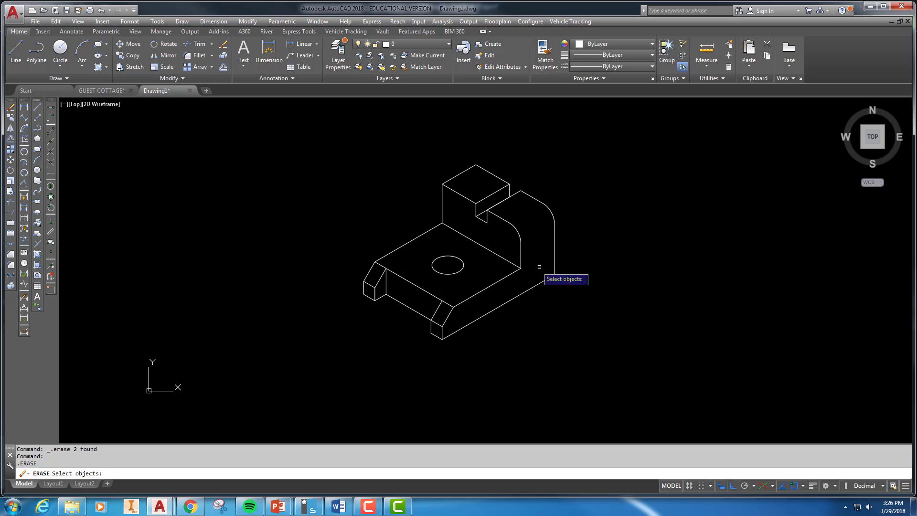
{"action": "key", "text": "Escape"}
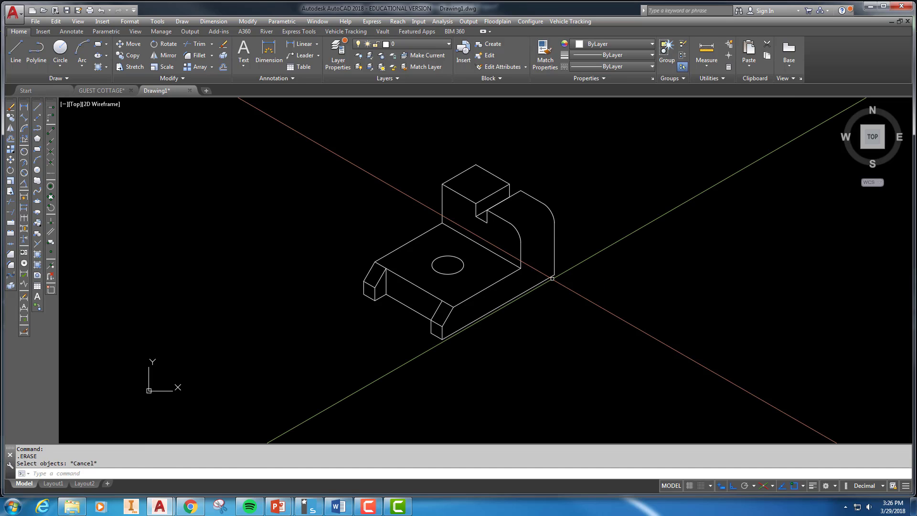
Step: Draw an isocircle hole on the upright's rounded side face, oriented to Isoplane Right
{"action": "type", "text": "EL"}
{"action": "key", "text": "Return"}
{"action": "type", "text": "I"}
{"action": "key", "text": "Return"}
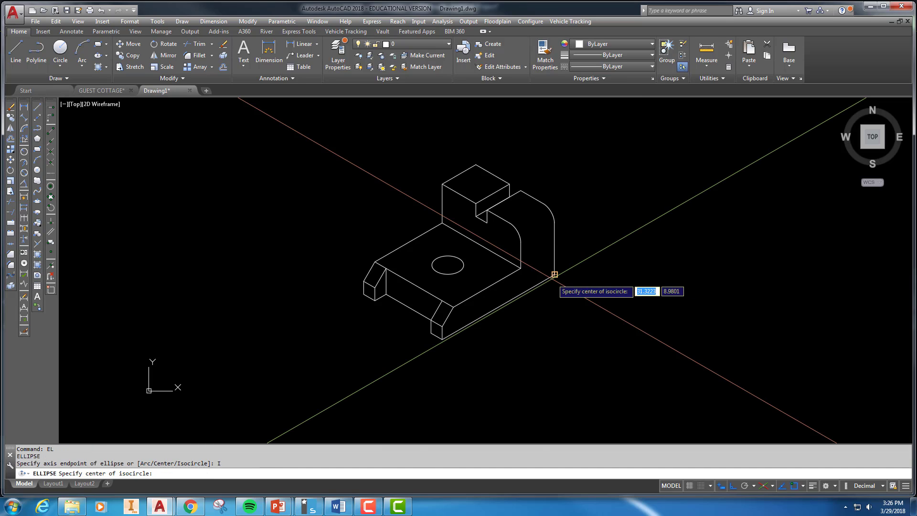
{"action": "left_click", "coordinate": [538, 247]}
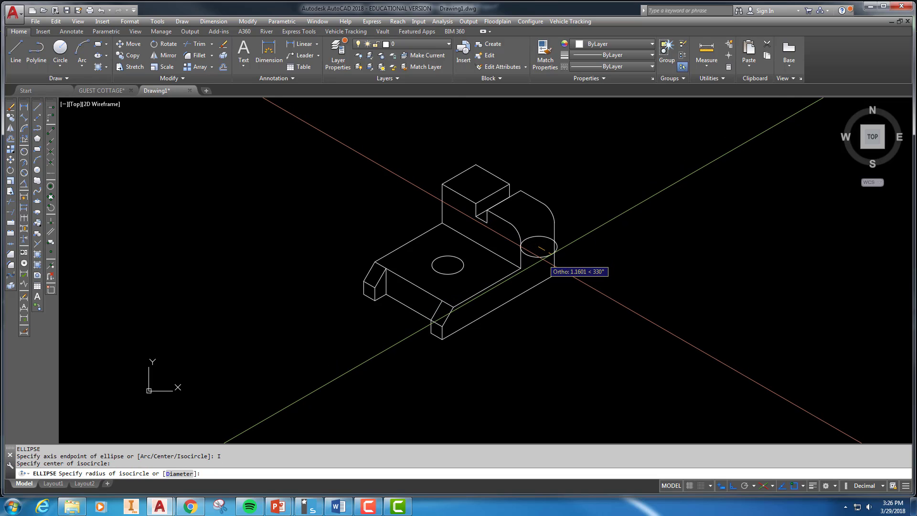
{"action": "key", "text": "F5"}
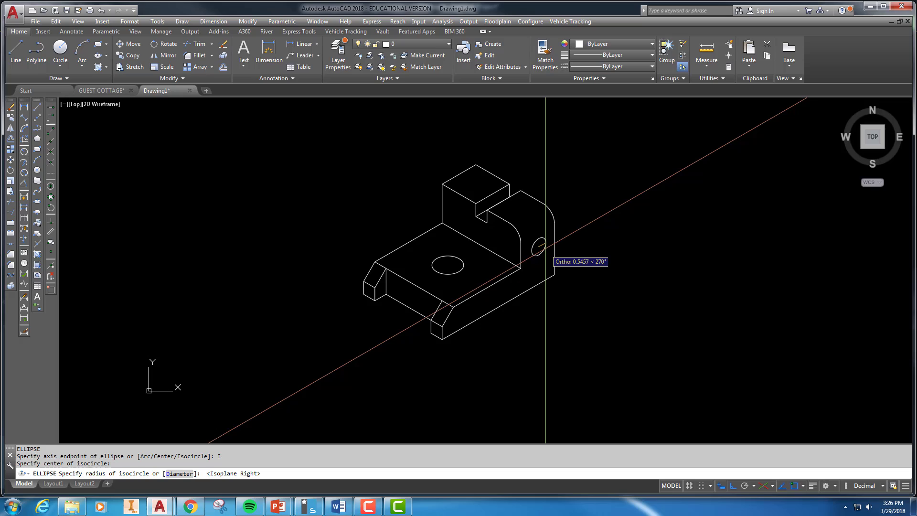
{"action": "key", "text": "F5"}
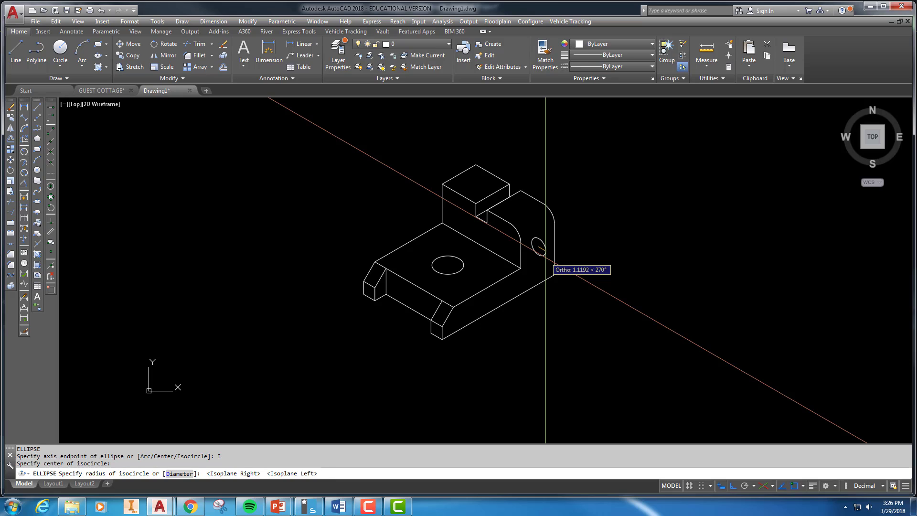
{"action": "key", "text": "F5"}
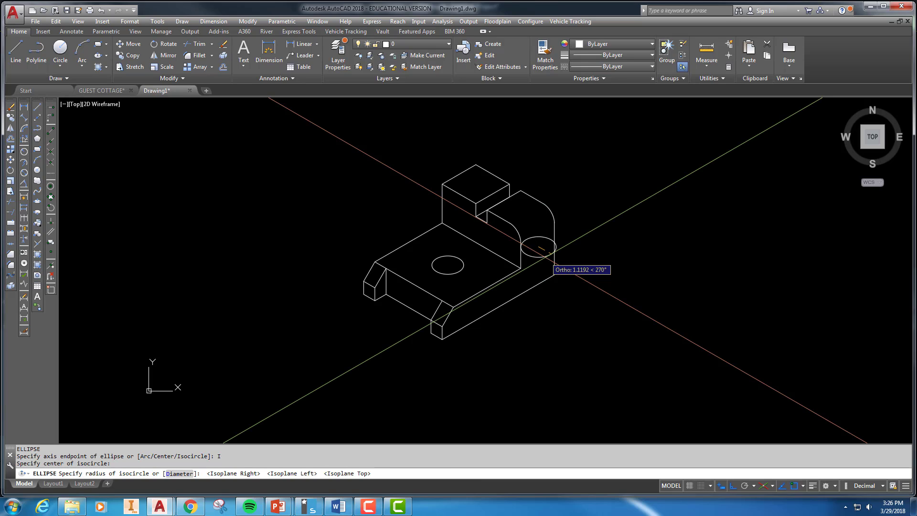
{"action": "key", "text": "F5"}
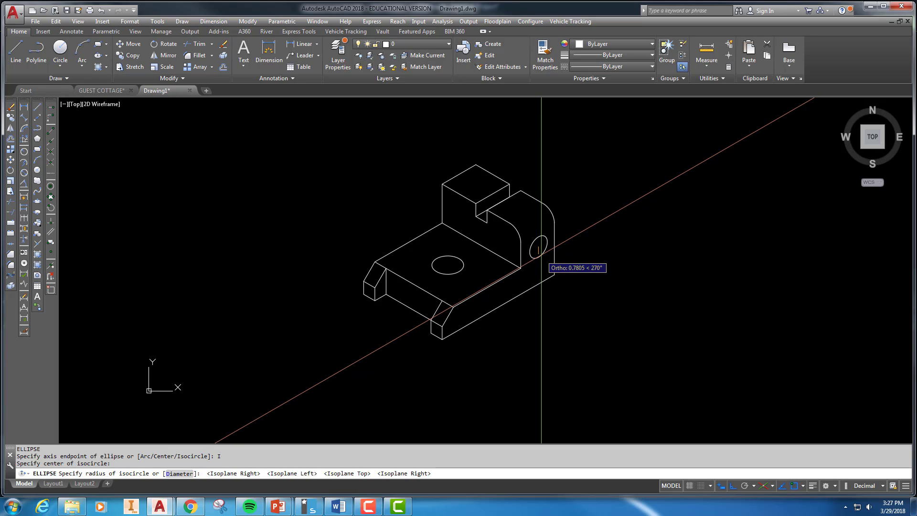
{"action": "left_click", "coordinate": [541, 247]}
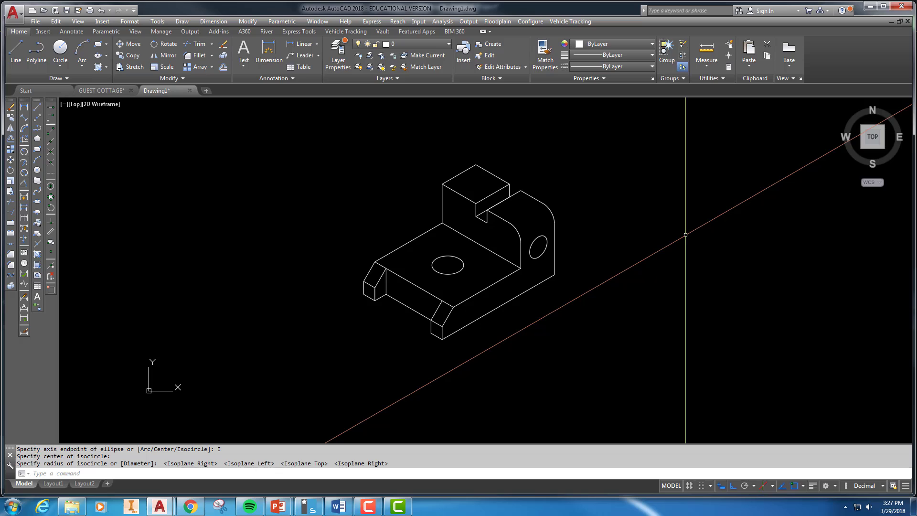
Step: Place a diameter 2.5 isocircle in Isoplane Top in open space right of the bracket
{"action": "type", "text": "el"}
{"action": "key", "text": "Return"}
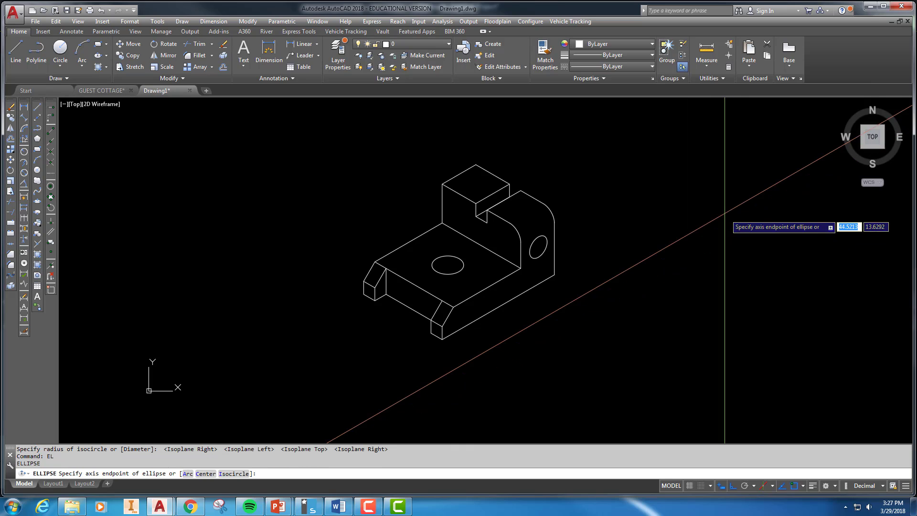
{"action": "left_click", "coordinate": [714, 183]}
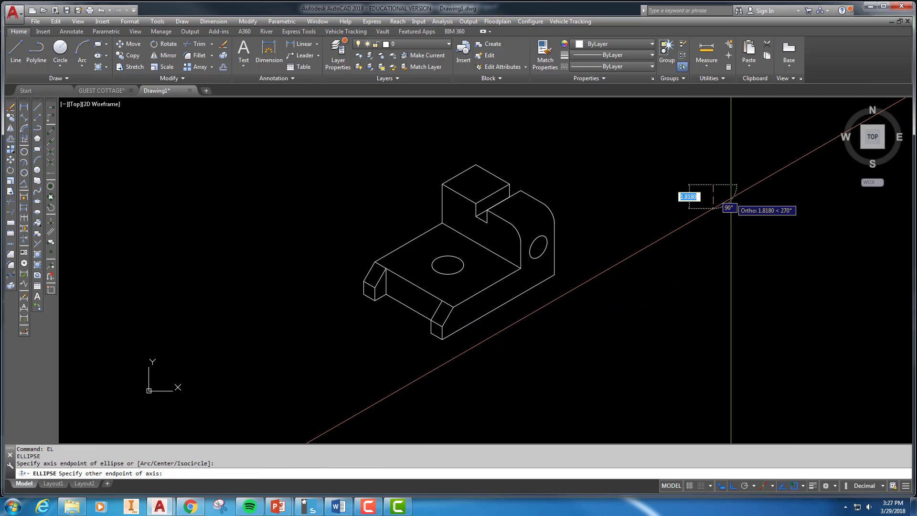
{"action": "key", "text": "Escape"}
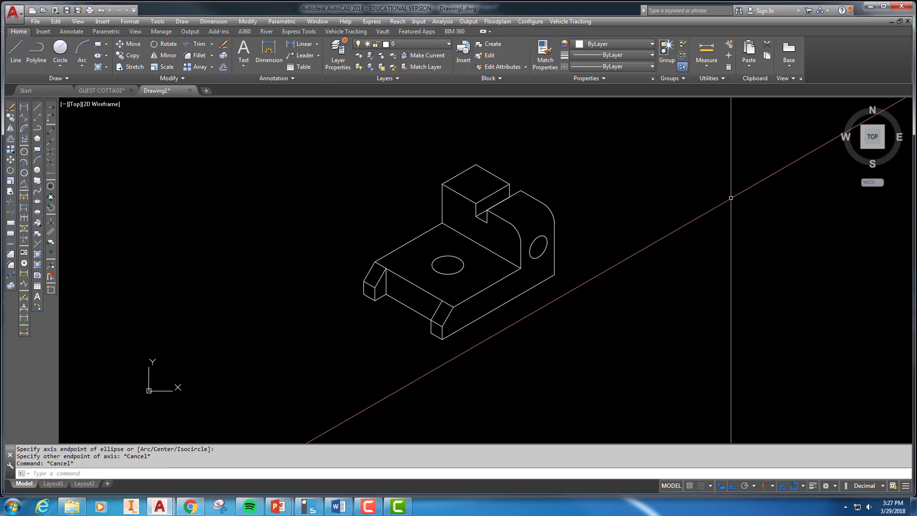
{"action": "key", "text": "Return"}
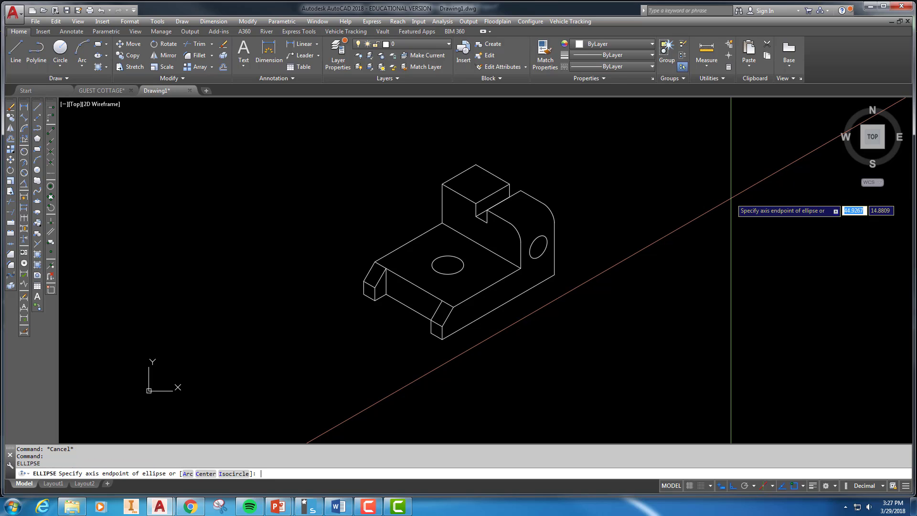
{"action": "type", "text": "I"}
{"action": "key", "text": "Return"}
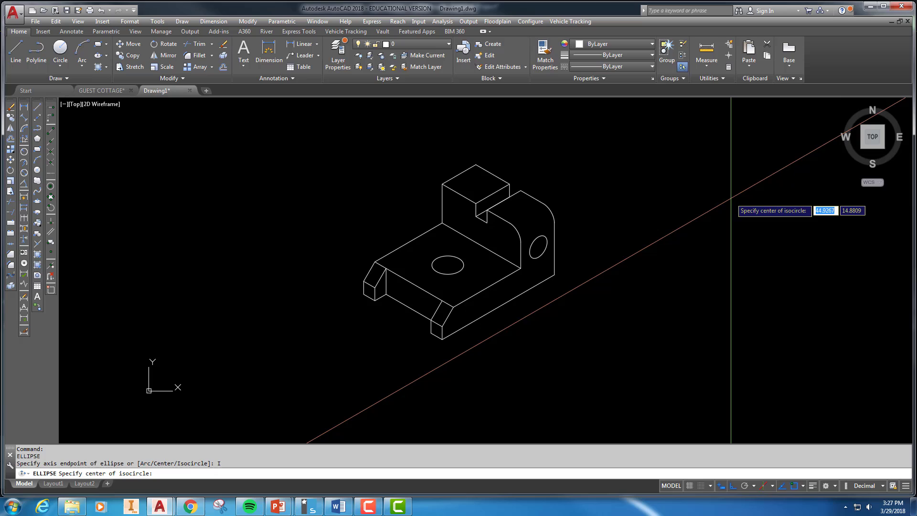
{"action": "left_click", "coordinate": [723, 170]}
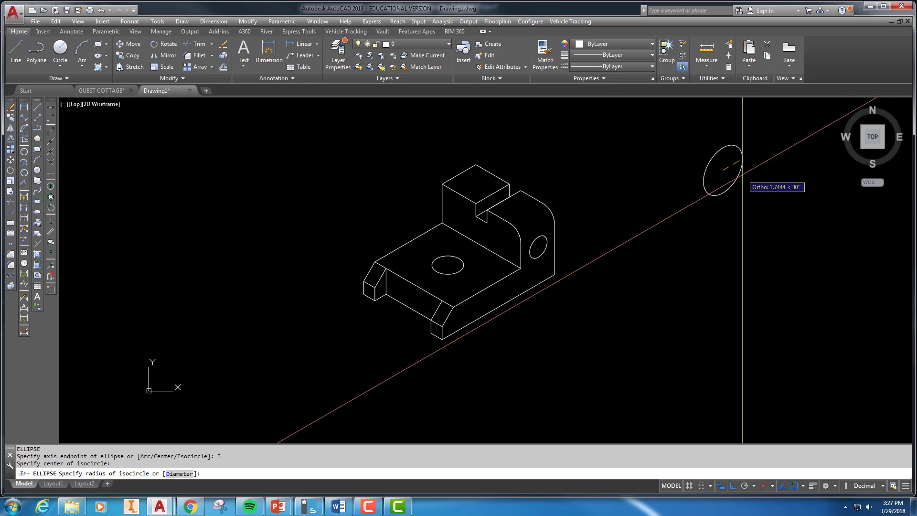
{"action": "key", "text": "F5"}
{"action": "key", "text": "F5"}
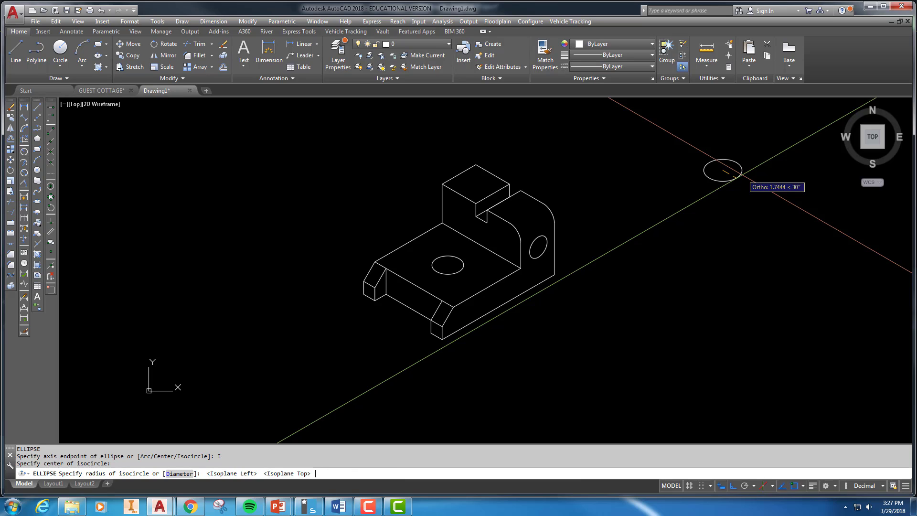
{"action": "type", "text": "D"}
{"action": "key", "text": "Return"}
{"action": "type", "text": "2.5"}
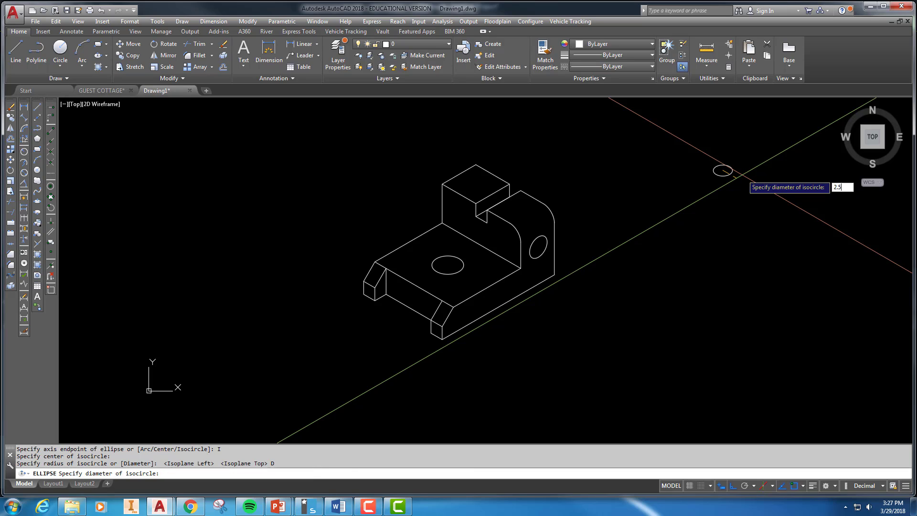
{"action": "key", "text": "Return"}
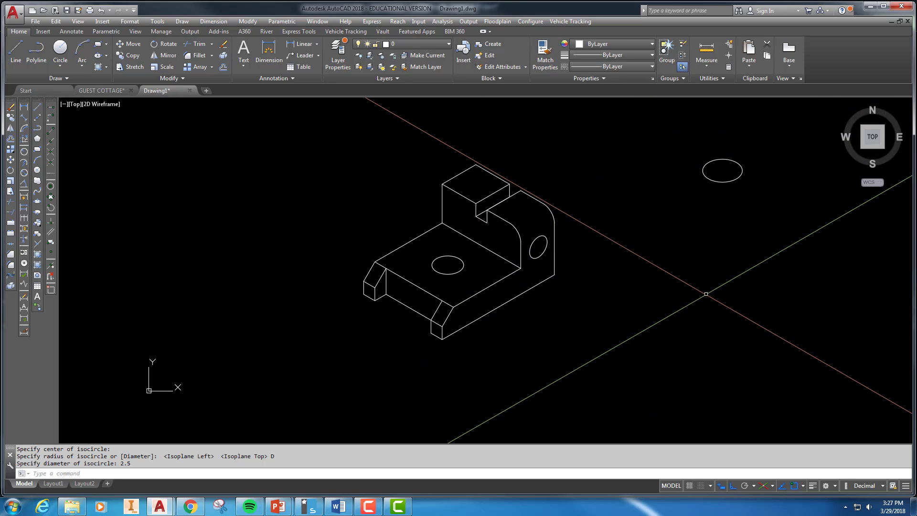
Step: Draw an 18-unit vertical line straight down from the small isocircle's centre
{"action": "type", "text": "L"}
{"action": "key", "text": "Return"}
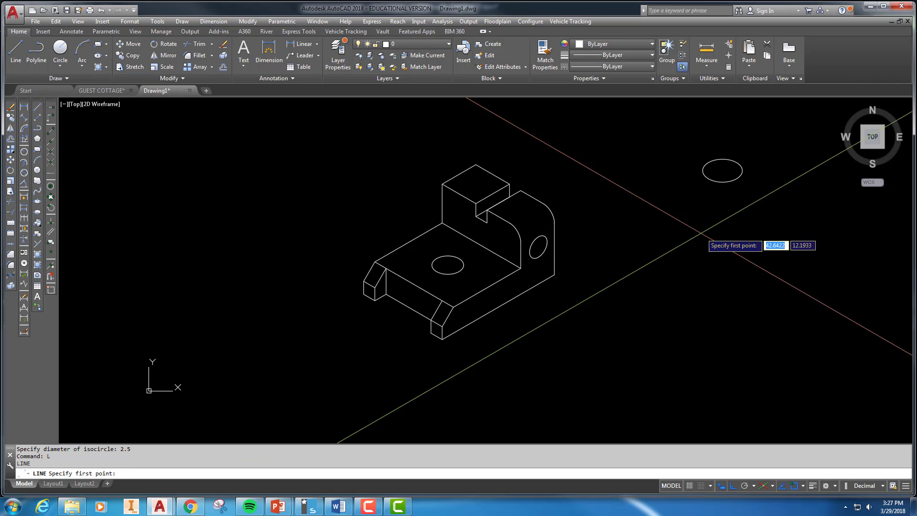
{"action": "left_click", "coordinate": [723, 170]}
{"action": "key", "text": "F5"}
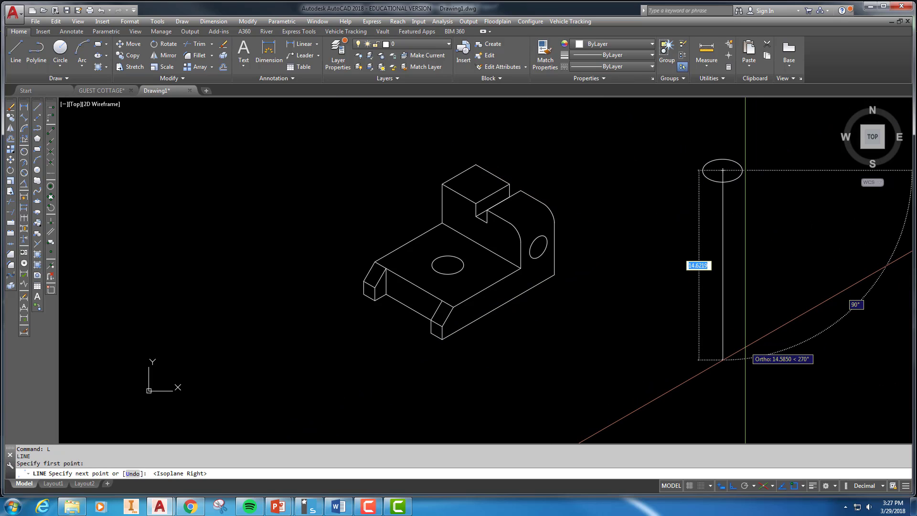
{"action": "type", "text": "18"}
{"action": "key", "text": "Return"}
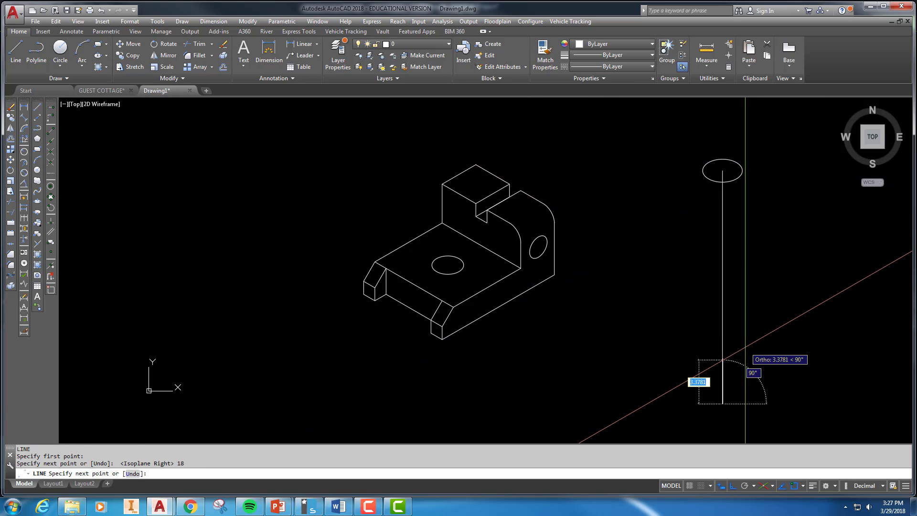
{"action": "key", "text": "Return"}
Step: Draw an 18-diameter isocircle on the Top isoplane at the line's lower end
{"action": "type", "text": "E"}
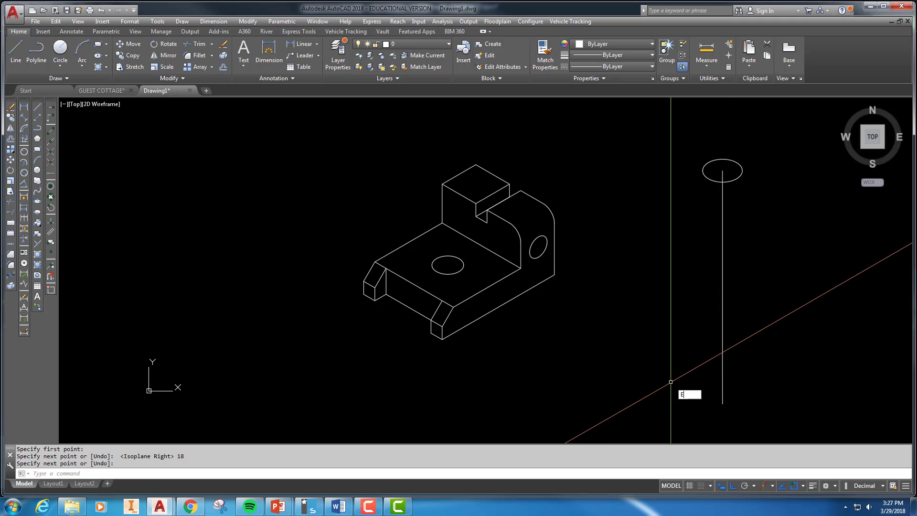
{"action": "type", "text": "L"}
{"action": "key", "text": "Return"}
{"action": "type", "text": "I"}
{"action": "key", "text": "Return"}
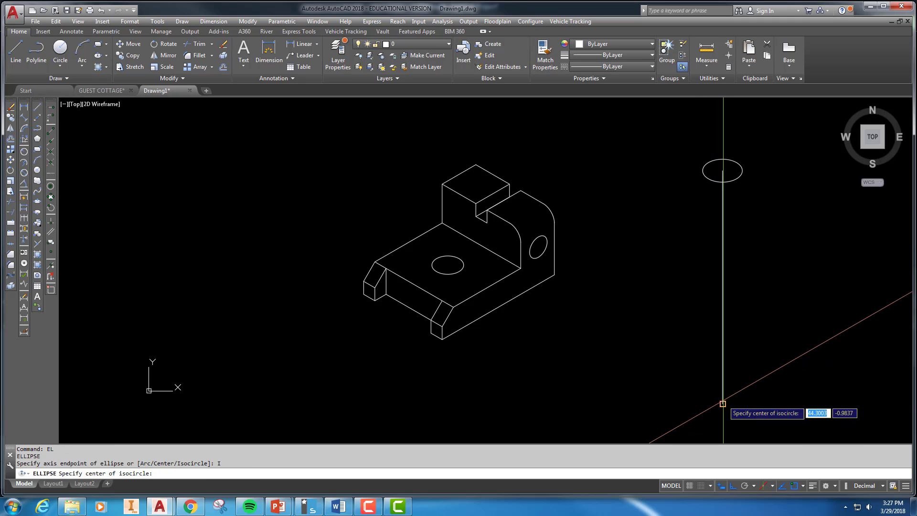
{"action": "left_click", "coordinate": [723, 404]}
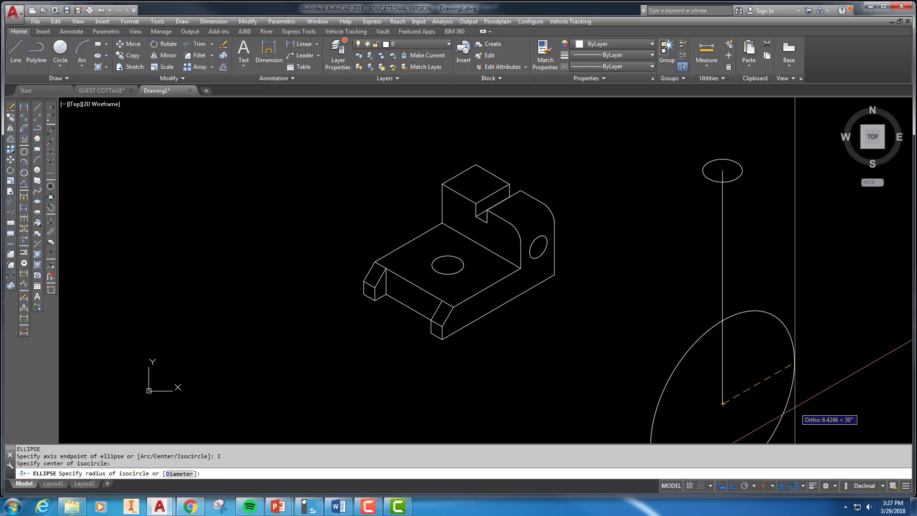
{"action": "key", "text": "F5"}
{"action": "key", "text": "F5"}
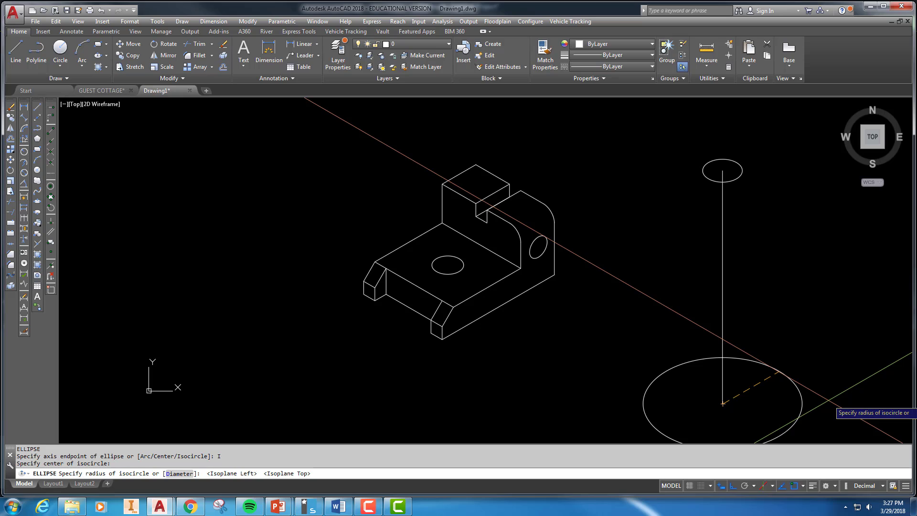
{"action": "type", "text": "D"}
{"action": "key", "text": "Return"}
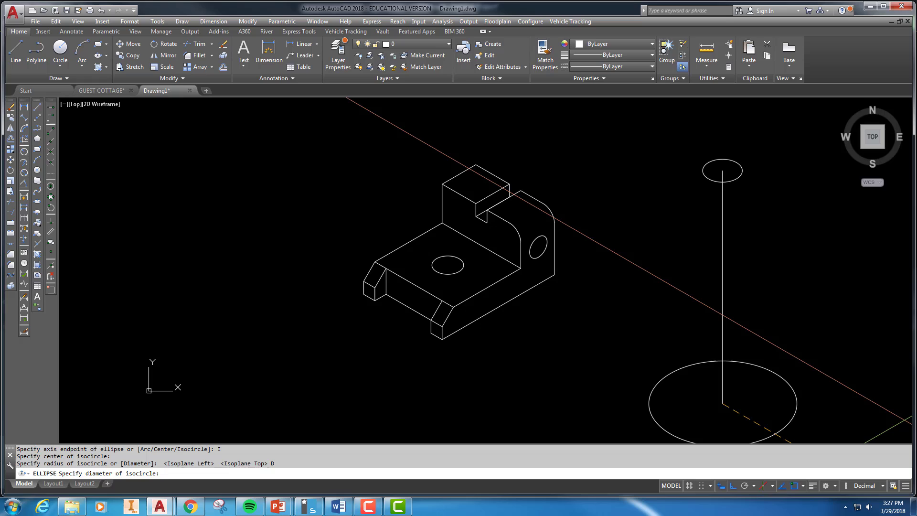
{"action": "type", "text": "18"}
{"action": "key", "text": "Return"}
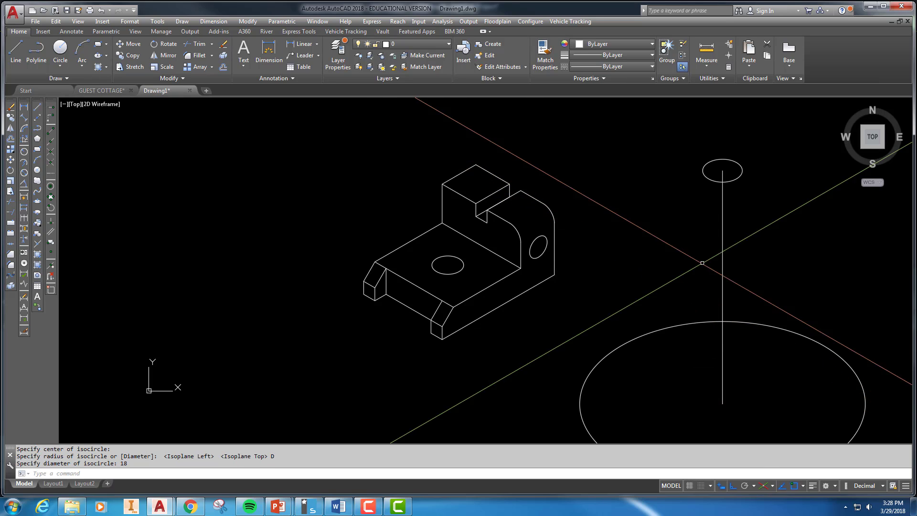
Step: Delete the misplaced large isocircle
{"action": "scroll", "coordinate": [679, 201], "scroll_direction": "down", "scroll_amount": 2}
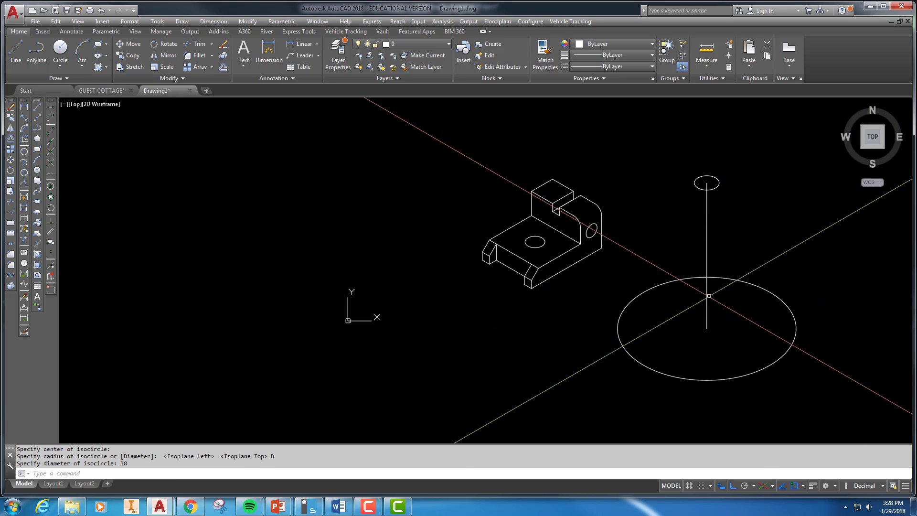
{"action": "left_click", "coordinate": [736, 278]}
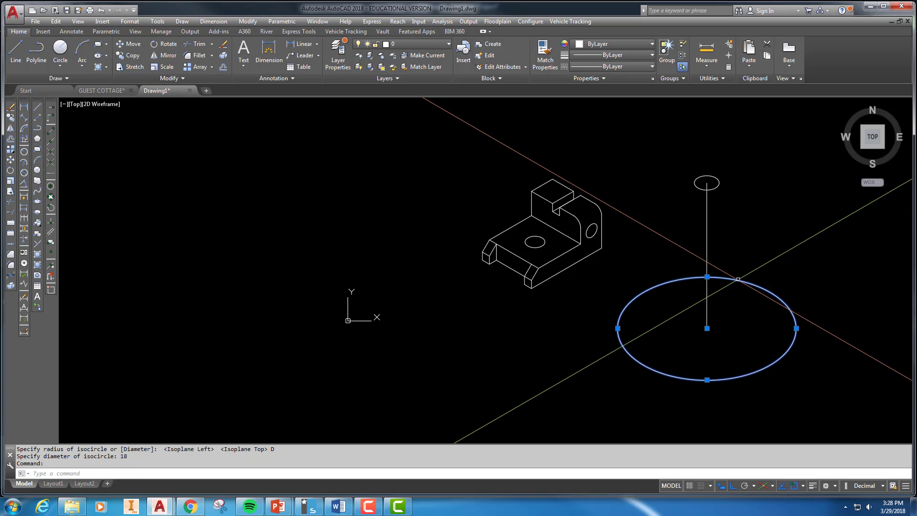
{"action": "key", "text": "Delete"}
Step: Redraw the 18-diameter isocircle centred at the vertical line's bottom end
{"action": "type", "text": "EL"}
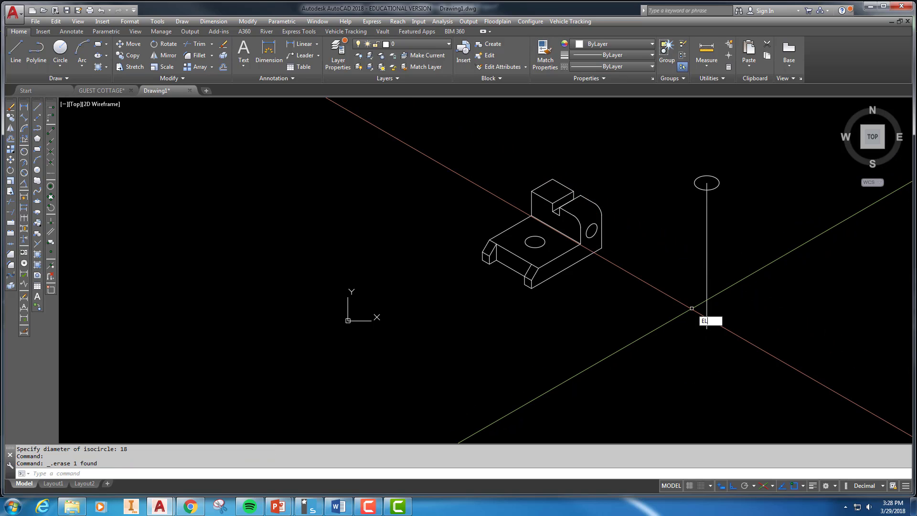
{"action": "key", "text": "Return"}
{"action": "type", "text": "I"}
{"action": "key", "text": "Return"}
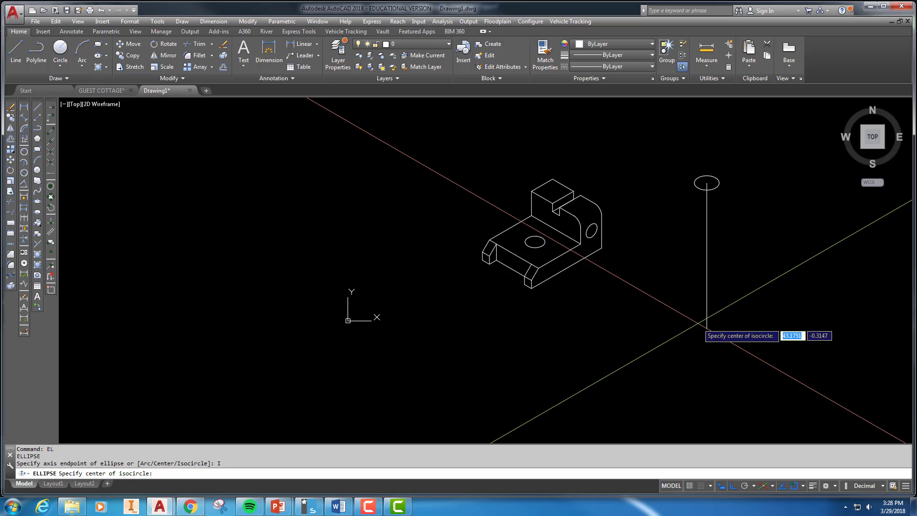
{"action": "left_click", "coordinate": [707, 328]}
{"action": "type", "text": "D"}
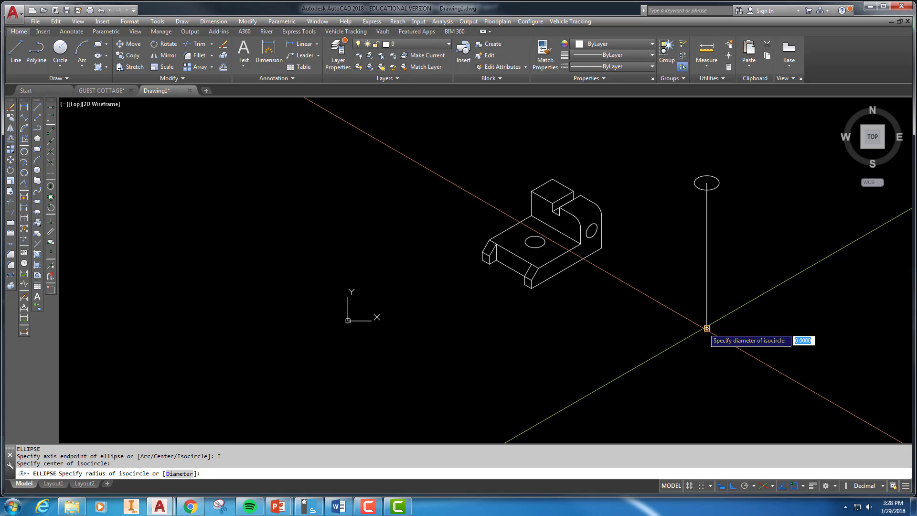
{"action": "key", "text": "Return"}
{"action": "type", "text": "18"}
{"action": "key", "text": "Return"}
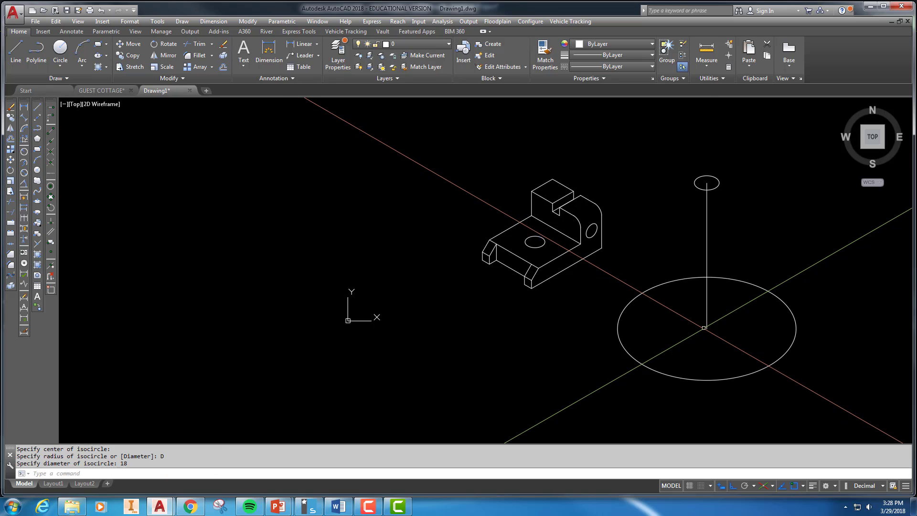
Step: With Ortho off, draw a slanted line from the large isocircle's left edge to the small isocircle's left side
{"action": "left_click", "coordinate": [16, 50]}
{"action": "scroll", "coordinate": [679, 205], "scroll_direction": "up", "scroll_amount": 3}
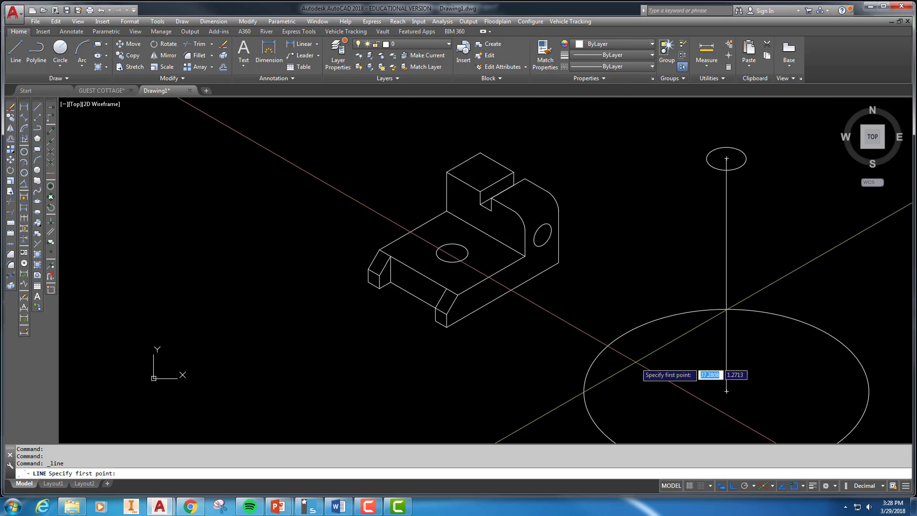
{"action": "left_click", "coordinate": [584, 391]}
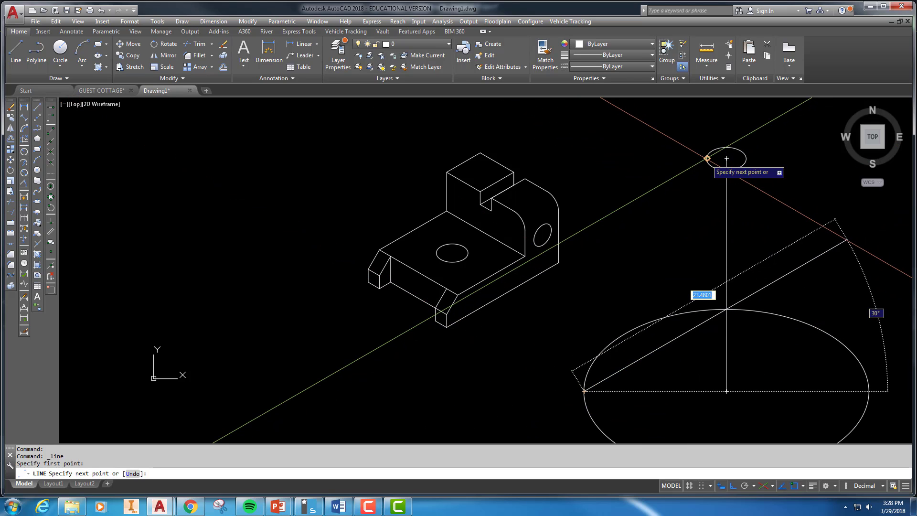
{"action": "key", "text": "F8"}
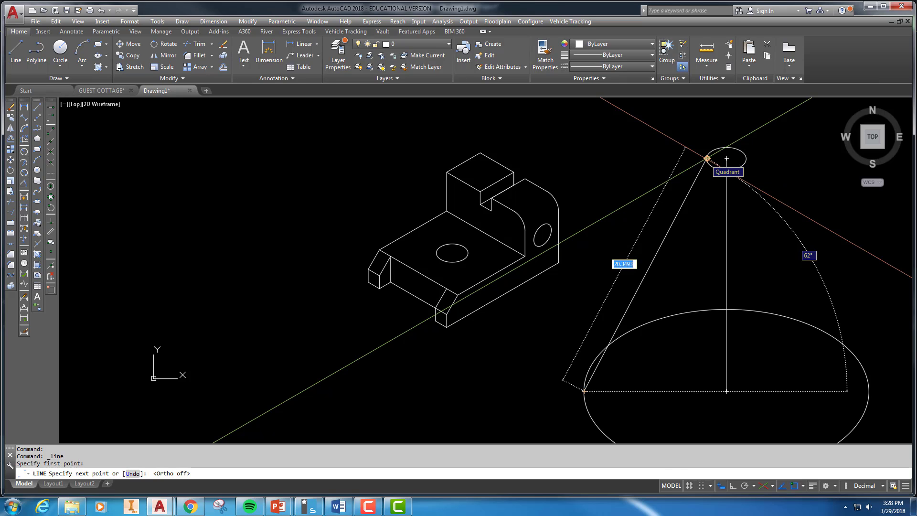
{"action": "left_click", "coordinate": [707, 158]}
{"action": "key", "text": "Return"}
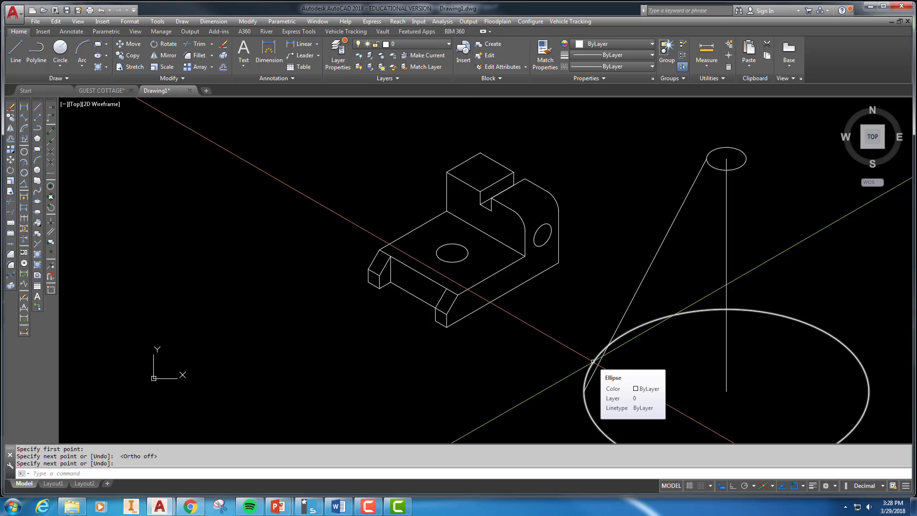
Step: Stretch the side line's upper endpoint onto the small isocircle's edge
{"action": "scroll", "coordinate": [709, 154], "scroll_direction": "up", "scroll_amount": 6}
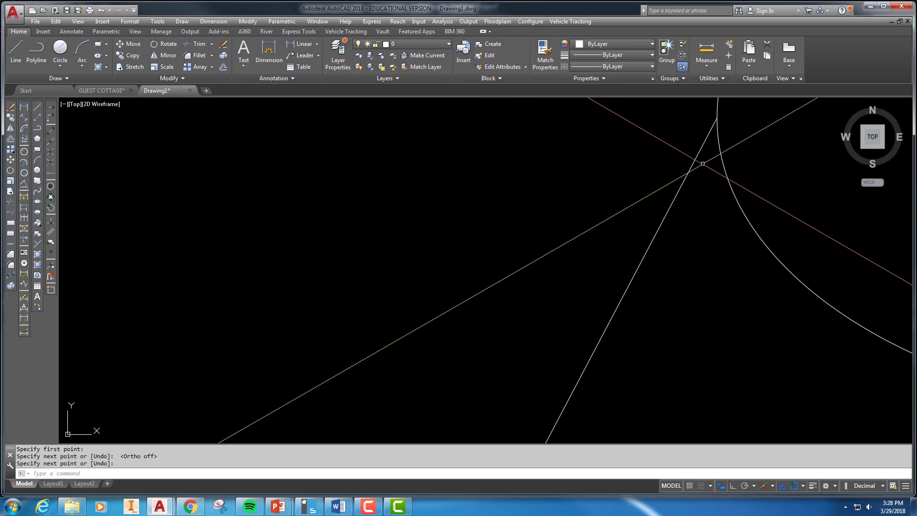
{"action": "middle_click_drag", "start_coordinate": [703, 153], "coordinate": [669, 276]}
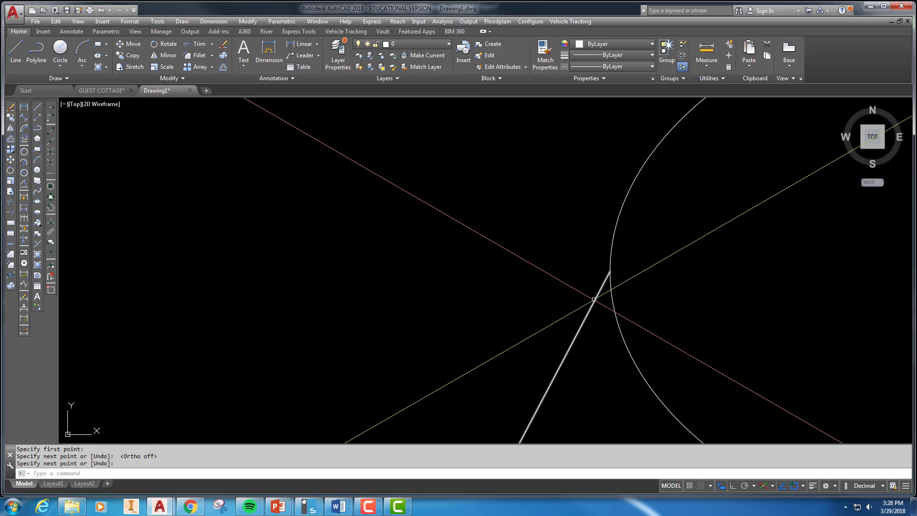
{"action": "key", "text": "Return"}
{"action": "left_click", "coordinate": [610, 271]}
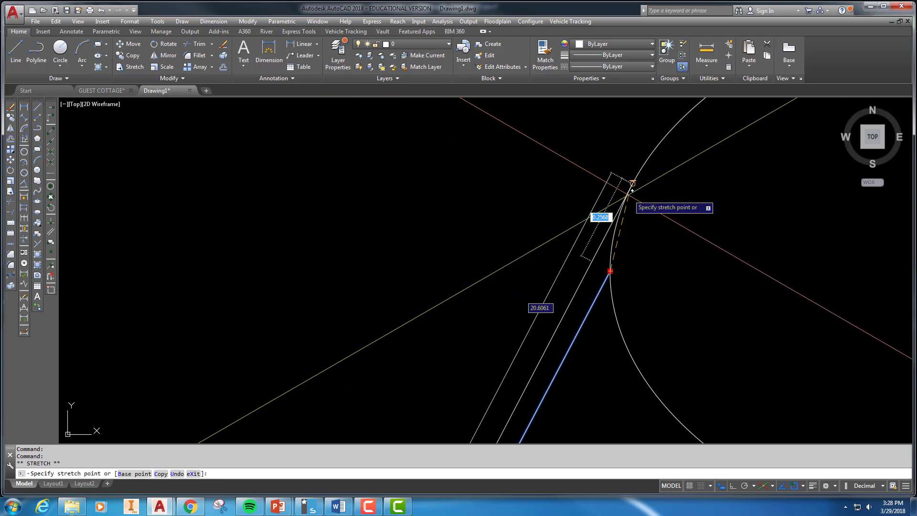
{"action": "left_click", "coordinate": [632, 183]}
Step: Stretch the side line's lower endpoint tangent onto the large isocircle's left edge
{"action": "scroll", "coordinate": [620, 288], "scroll_direction": "up", "scroll_amount": 2}
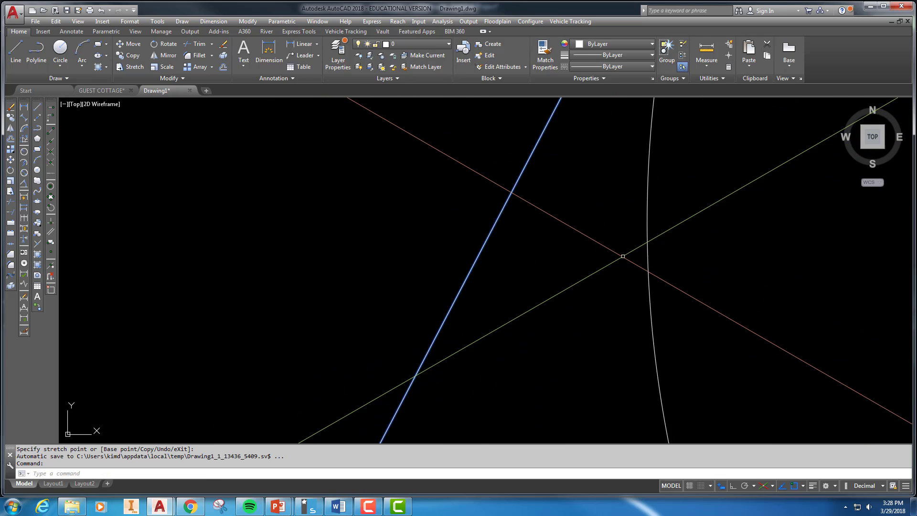
{"action": "scroll", "coordinate": [674, 289], "scroll_direction": "down", "scroll_amount": 6}
{"action": "scroll", "coordinate": [674, 289], "scroll_direction": "up", "scroll_amount": 10}
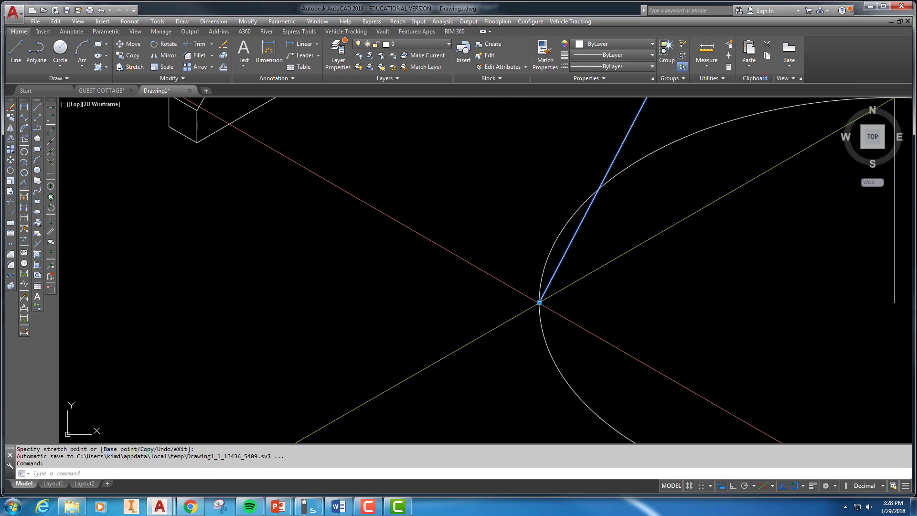
{"action": "left_click", "coordinate": [539, 302]}
{"action": "left_click", "coordinate": [556, 240]}
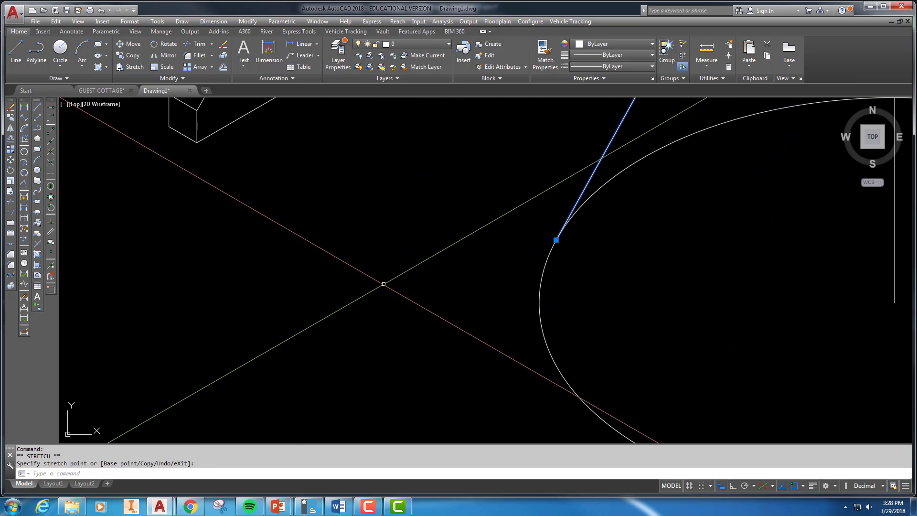
{"action": "scroll", "coordinate": [319, 305], "scroll_direction": "down", "scroll_amount": 6}
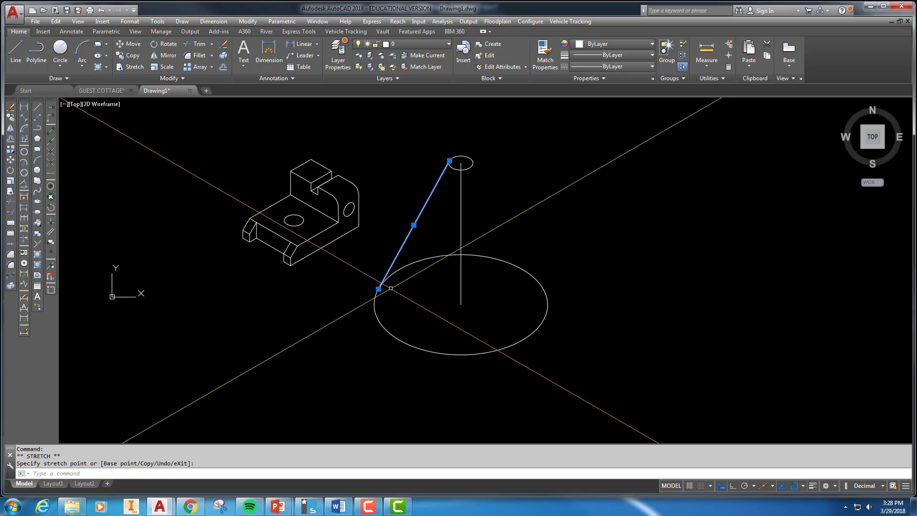